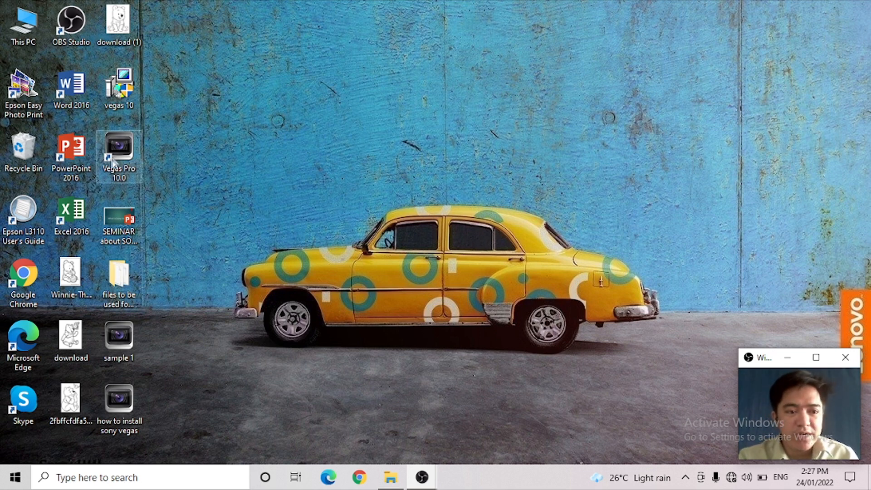
Launch Vegas Pro 10.0 and insert one video track followed by one audio track in the empty project.
{"action": "double_click", "coordinate": [130, 156]}
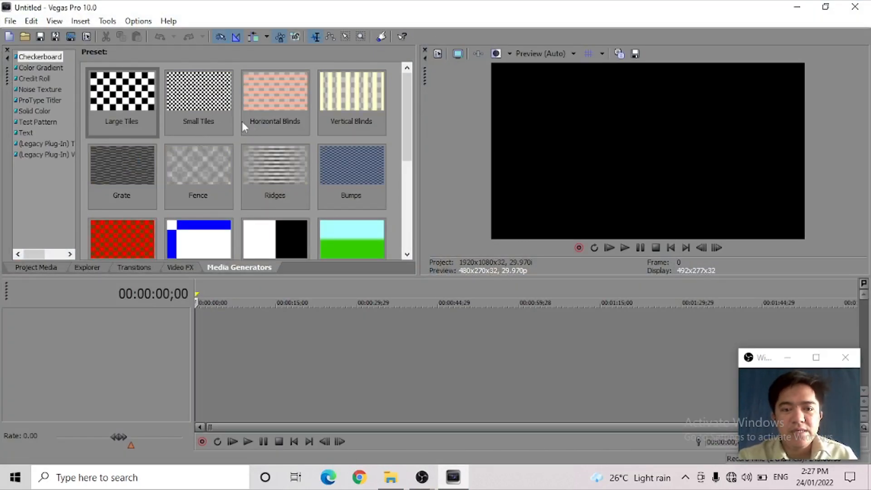
{"action": "right_click", "coordinate": [150, 330]}
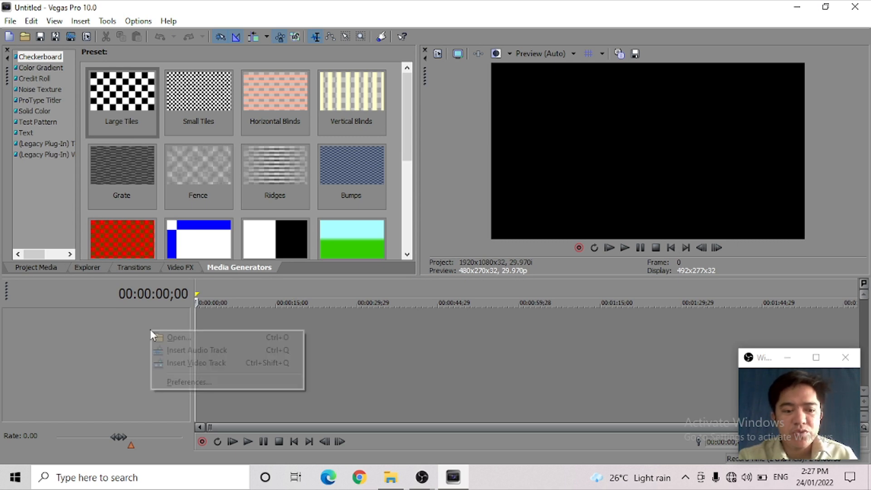
{"action": "left_click", "coordinate": [162, 362]}
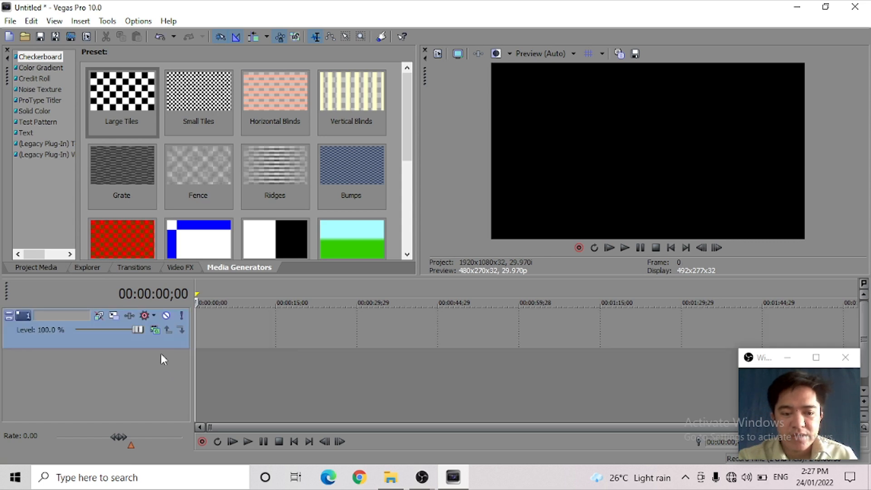
{"action": "right_click", "coordinate": [161, 359]}
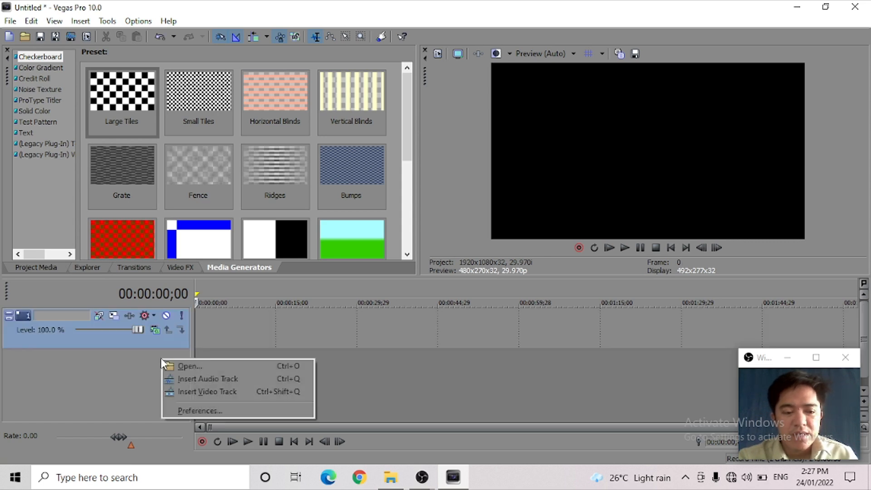
{"action": "left_click", "coordinate": [182, 377]}
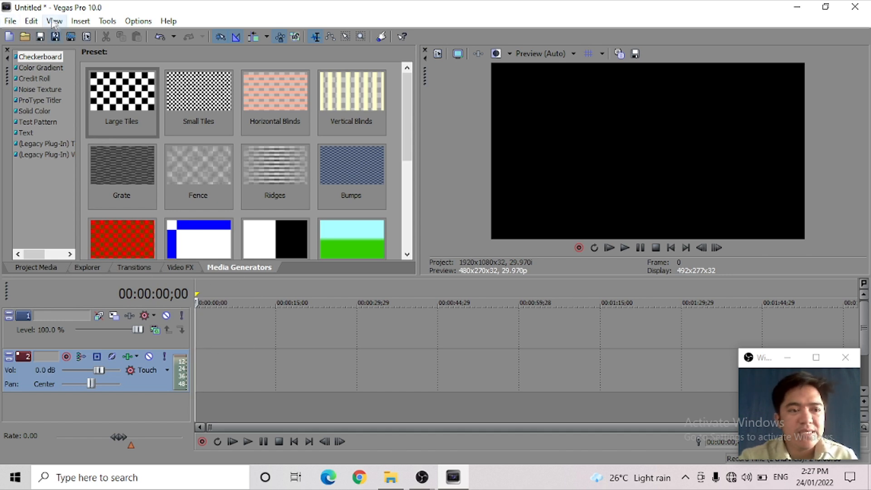
Open the OBB video from the Desktop folder "files to be used for SEMINAR" onto the timeline.
{"action": "left_click", "coordinate": [7, 25]}
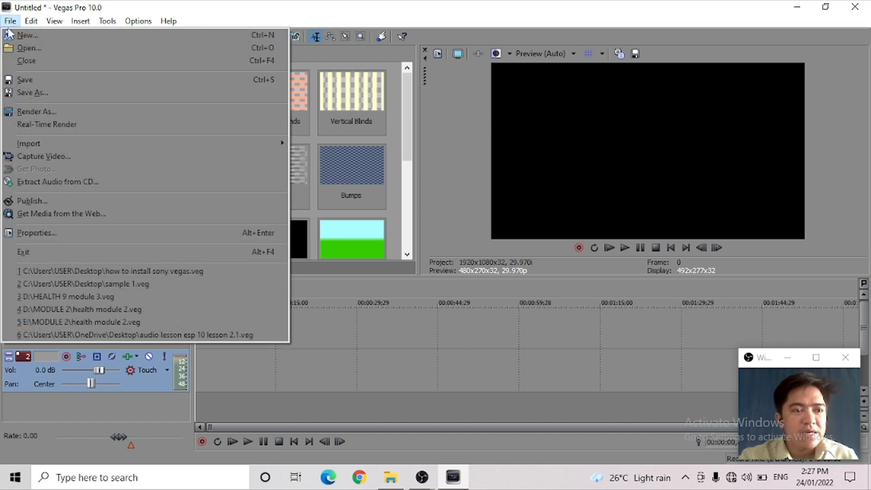
{"action": "left_click", "coordinate": [22, 48]}
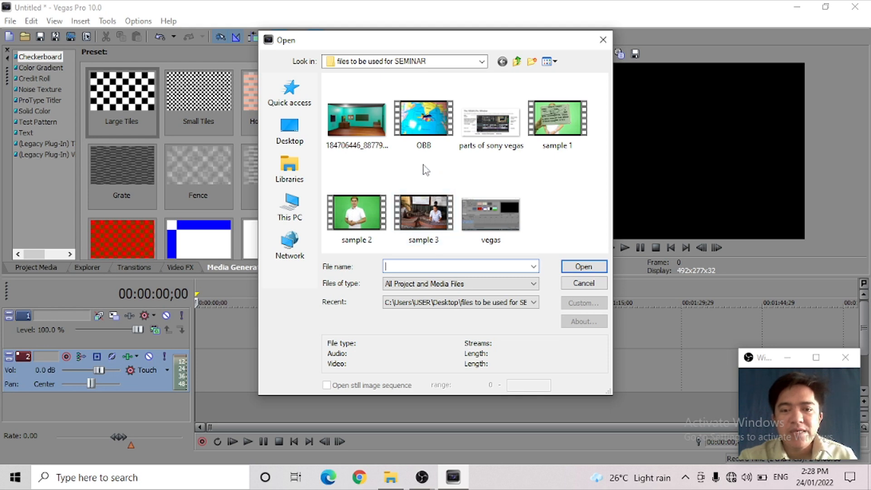
{"action": "left_click", "coordinate": [299, 139]}
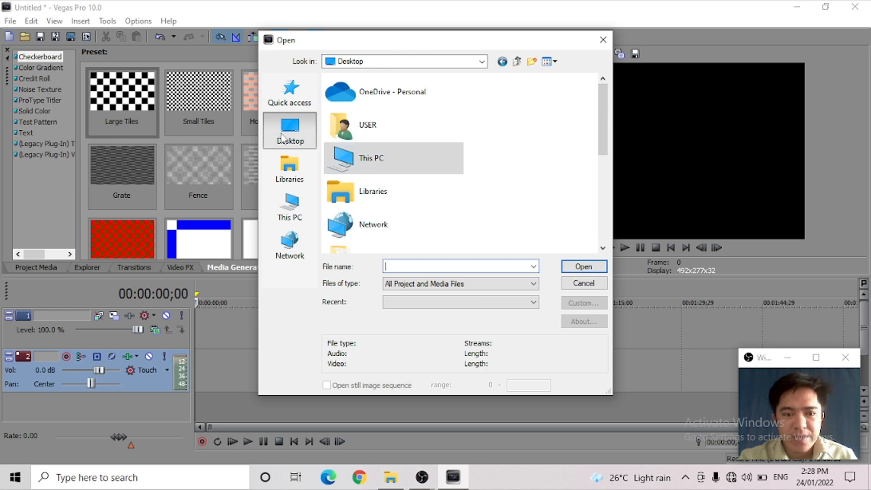
{"action": "scroll", "coordinate": [422, 156], "scroll_direction": "down", "scroll_amount": 3}
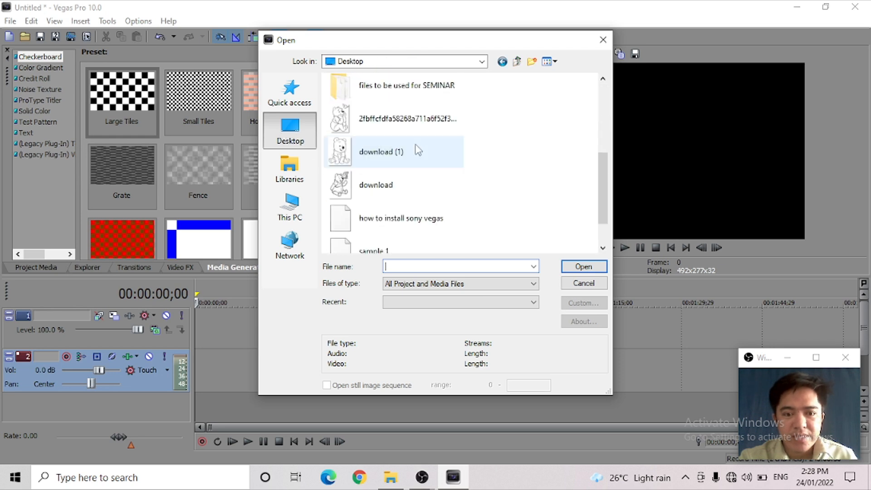
{"action": "double_click", "coordinate": [399, 87]}
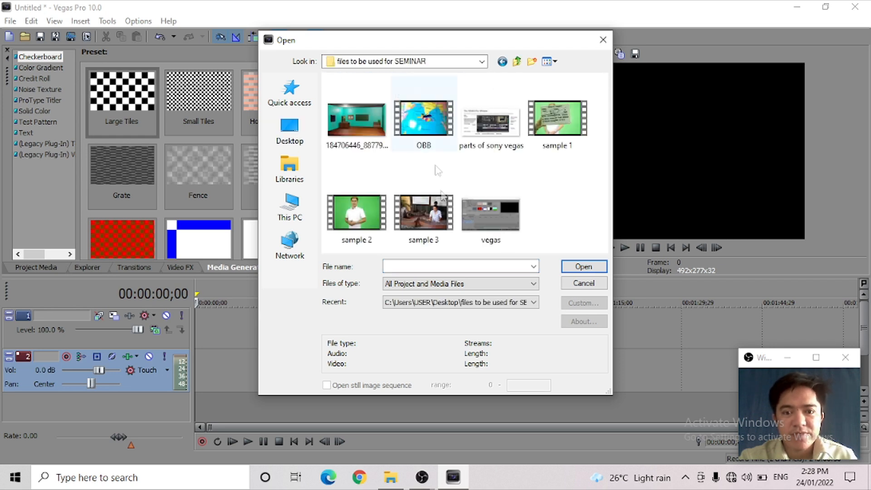
{"action": "left_click", "coordinate": [419, 132]}
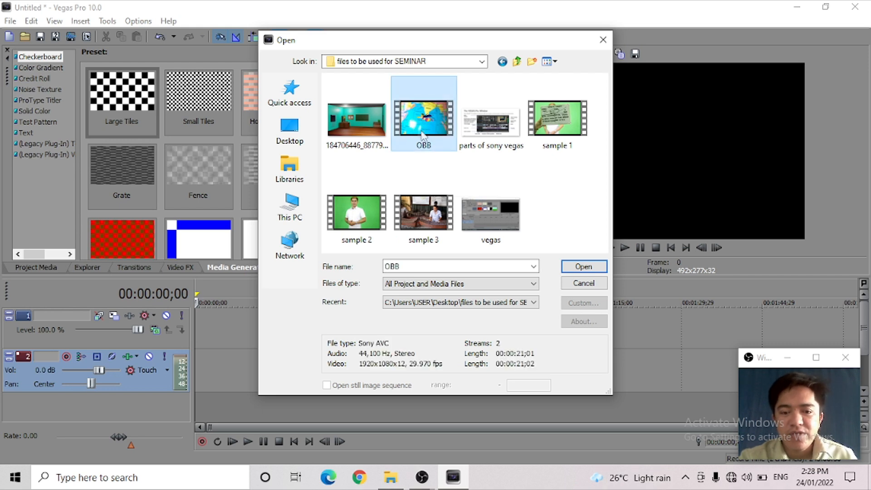
{"action": "left_click", "coordinate": [576, 268]}
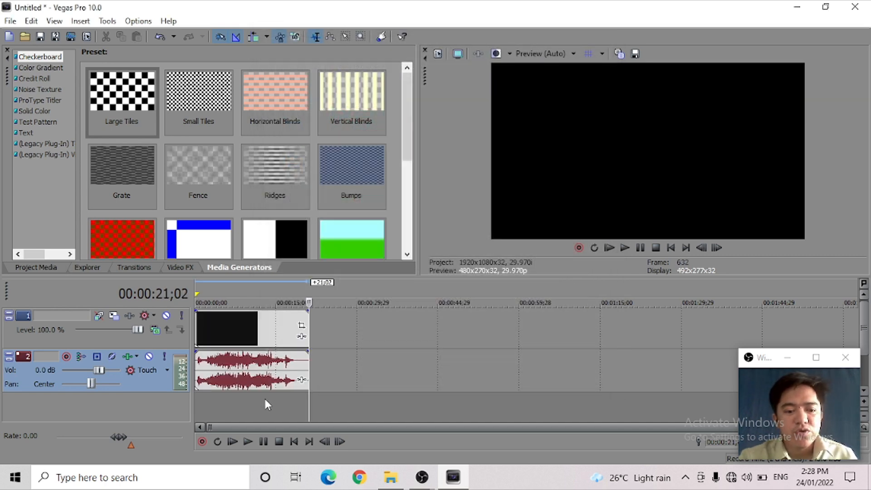
Return to the timeline's start and examine the OBB clip's video and audio events at several points up to just past its end.
{"action": "left_click", "coordinate": [291, 441]}
{"action": "scroll", "coordinate": [252, 394], "scroll_direction": "up", "scroll_amount": 3}
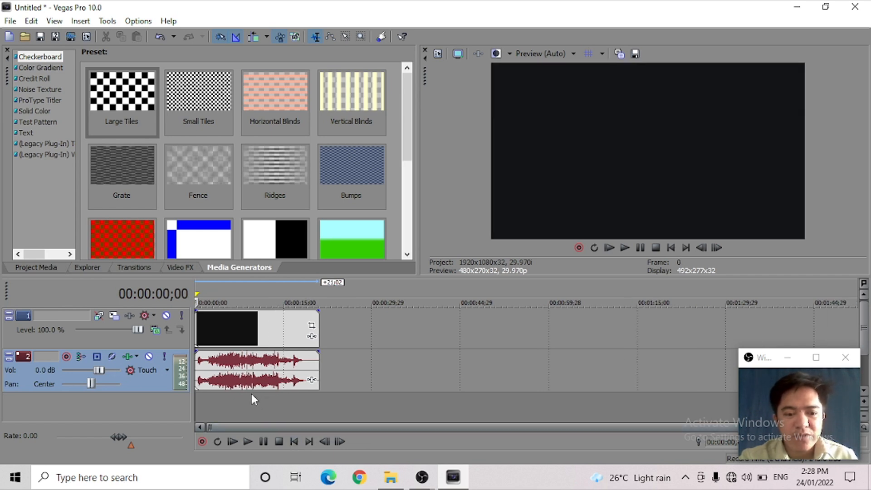
{"action": "scroll", "coordinate": [251, 394], "scroll_direction": "down", "scroll_amount": 2}
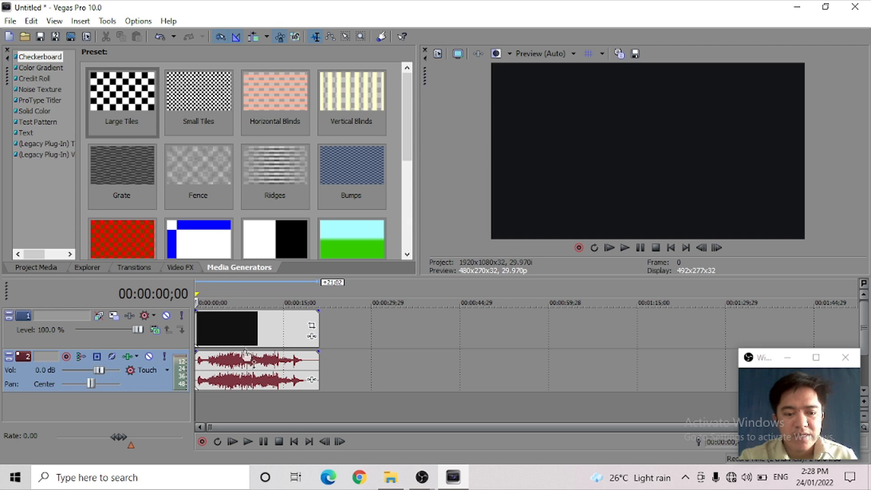
{"action": "left_click", "coordinate": [242, 328]}
{"action": "left_click", "coordinate": [273, 330]}
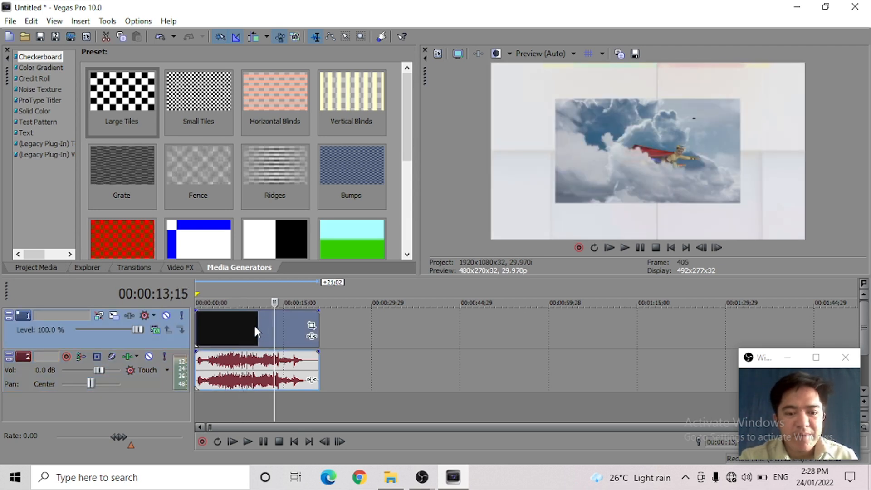
{"action": "left_click", "coordinate": [219, 324]}
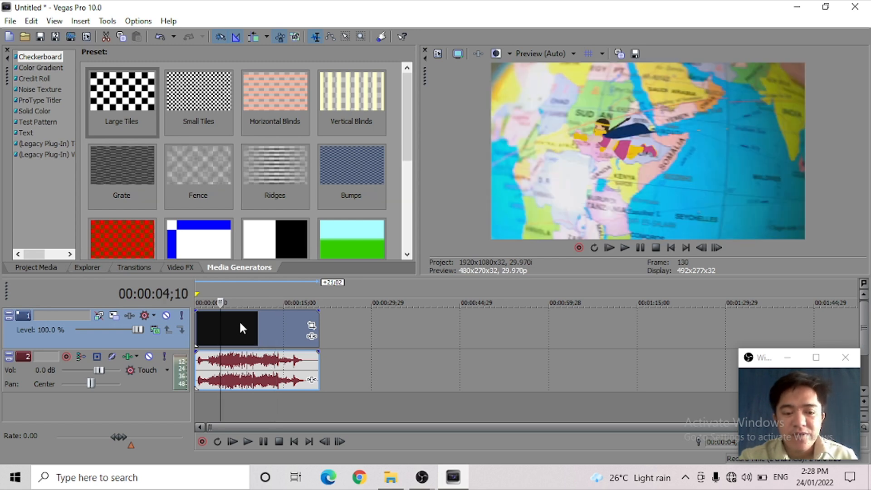
{"action": "left_click", "coordinate": [246, 367]}
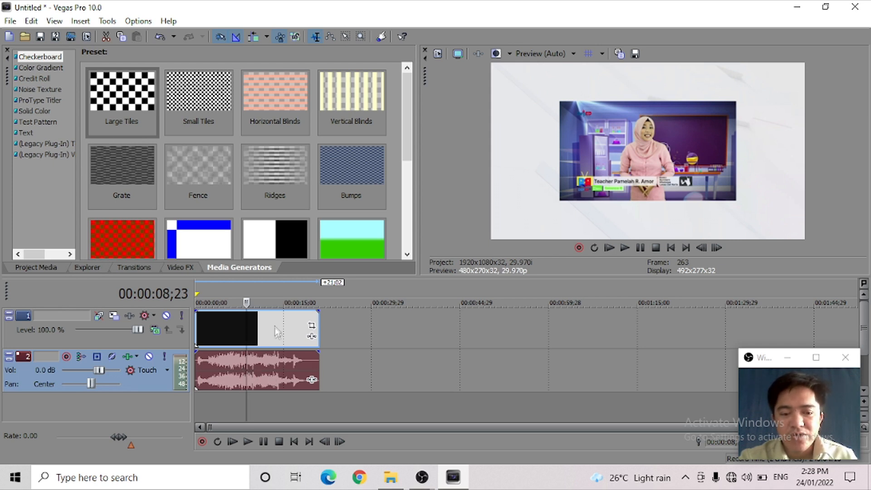
{"action": "mouse_move", "coordinate": [267, 324]}
{"action": "left_mouse_down"}
{"action": "mouse_move", "coordinate": [367, 327]}
{"action": "mouse_move", "coordinate": [254, 327]}
{"action": "mouse_move", "coordinate": [260, 323]}
{"action": "left_mouse_up"}
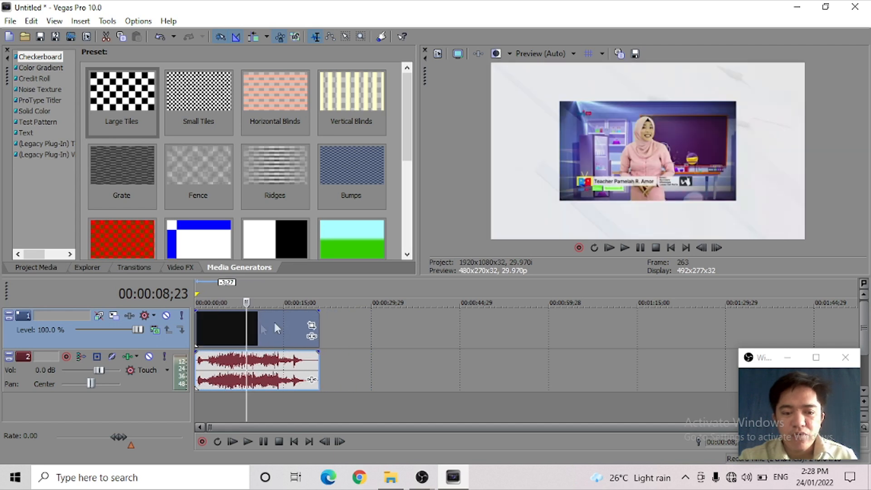
{"action": "left_click", "coordinate": [328, 396]}
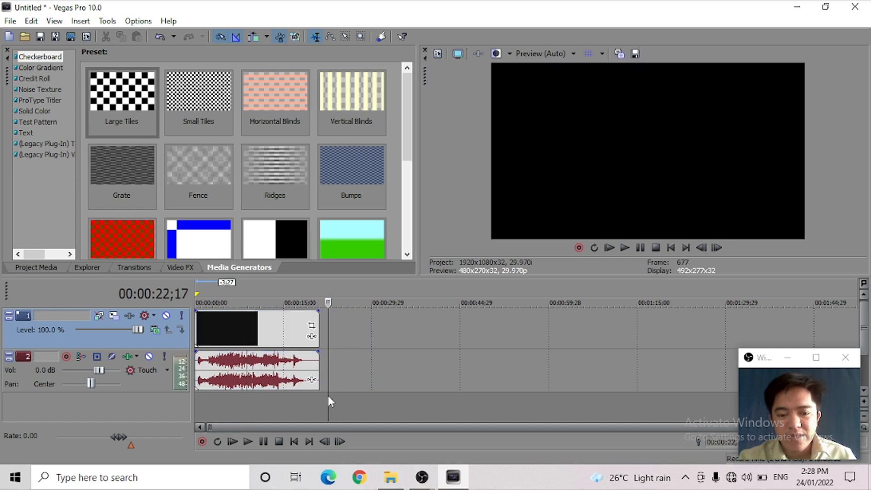
{"action": "left_click", "coordinate": [276, 396]}
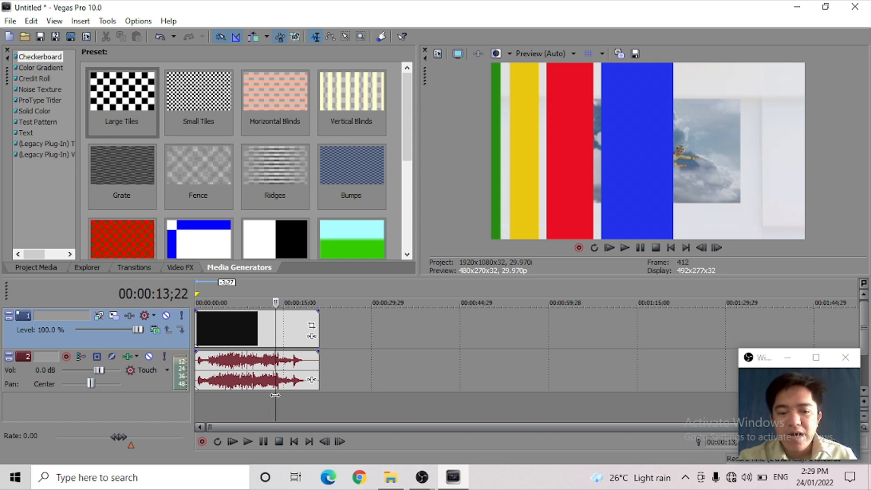
{"action": "left_click", "coordinate": [327, 341]}
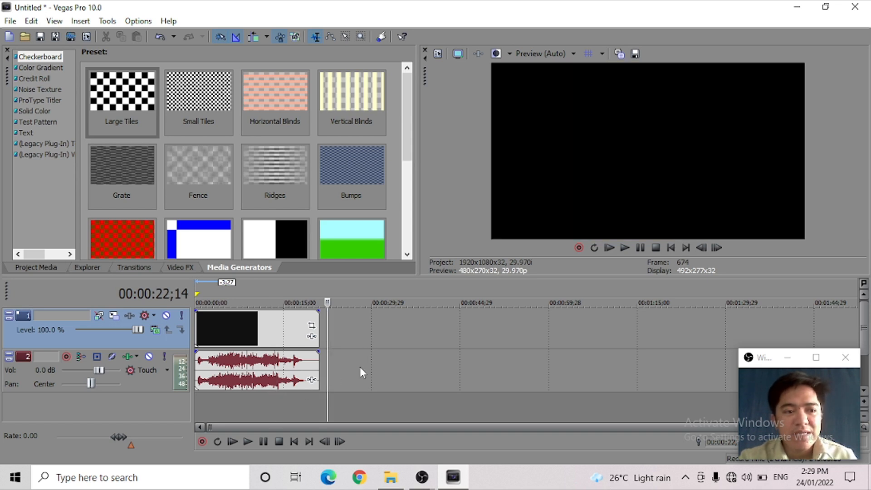
{"action": "left_click", "coordinate": [10, 21]}
{"action": "left_click", "coordinate": [14, 49]}
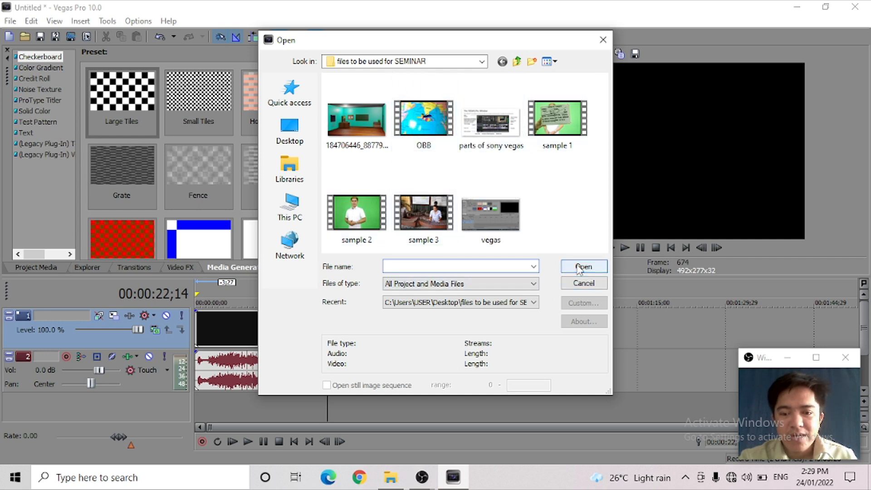
{"action": "left_click", "coordinate": [583, 283]}
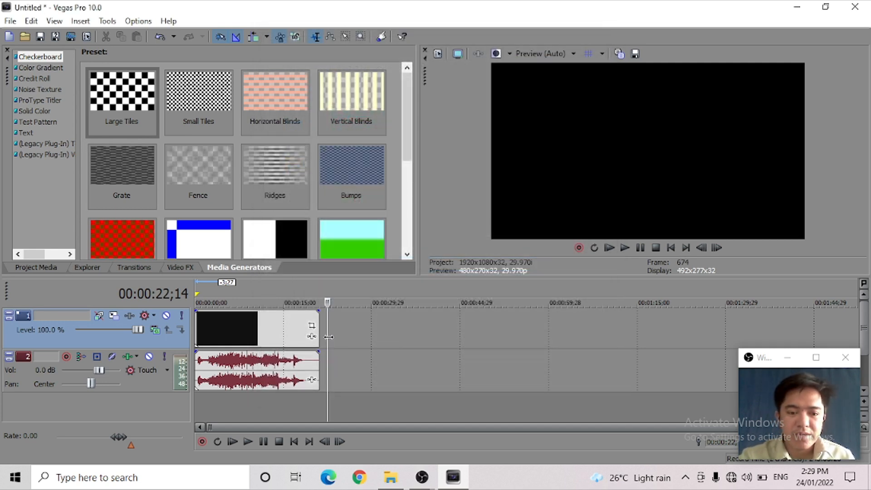
Compare the previewed frames at several cursor positions within the OBB clip and in the empty space after it.
{"action": "left_click", "coordinate": [268, 402]}
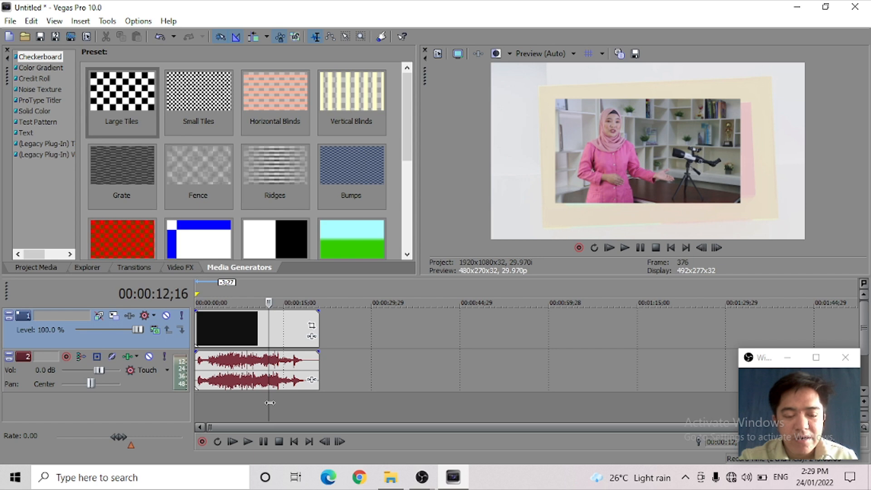
{"action": "left_click", "coordinate": [281, 402]}
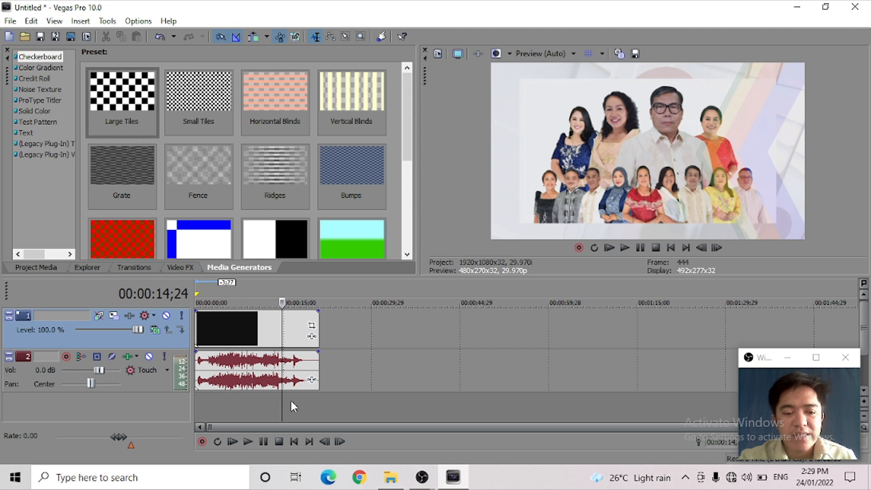
{"action": "left_click", "coordinate": [331, 325]}
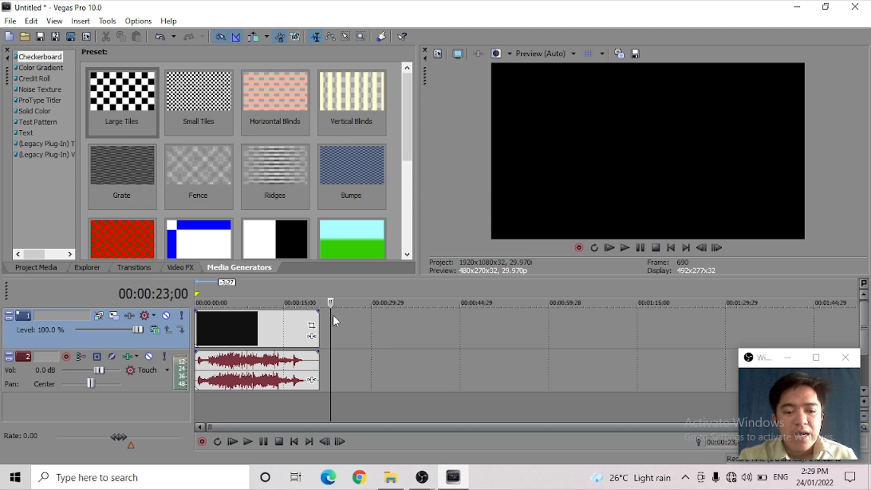
{"action": "left_click", "coordinate": [282, 399]}
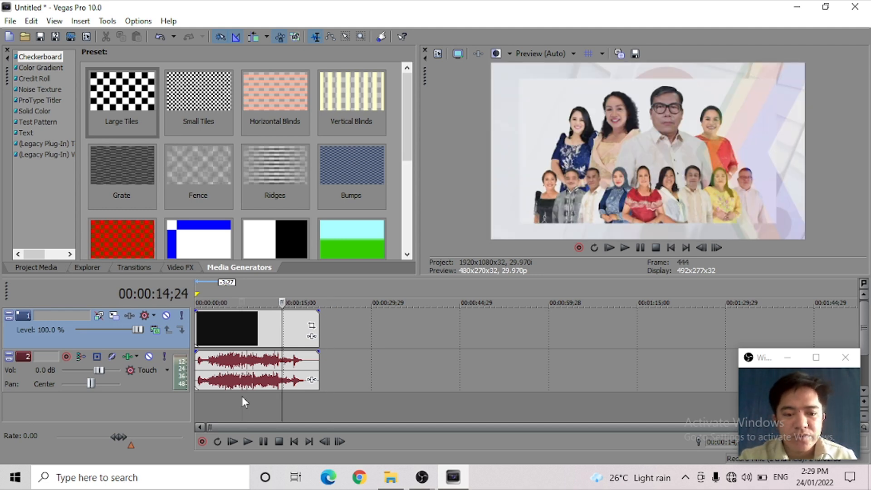
{"action": "left_click", "coordinate": [242, 395]}
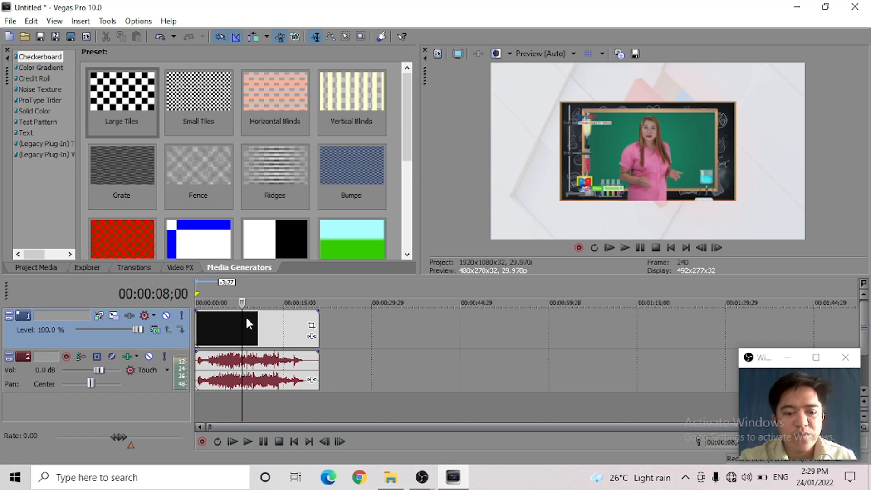
Place the timeline cursor just after the OBB clip at 00:00:22;14 and open the sample 1 video there.
{"action": "left_click", "coordinate": [323, 400]}
{"action": "left_click", "coordinate": [328, 399]}
{"action": "left_click", "coordinate": [4, 20]}
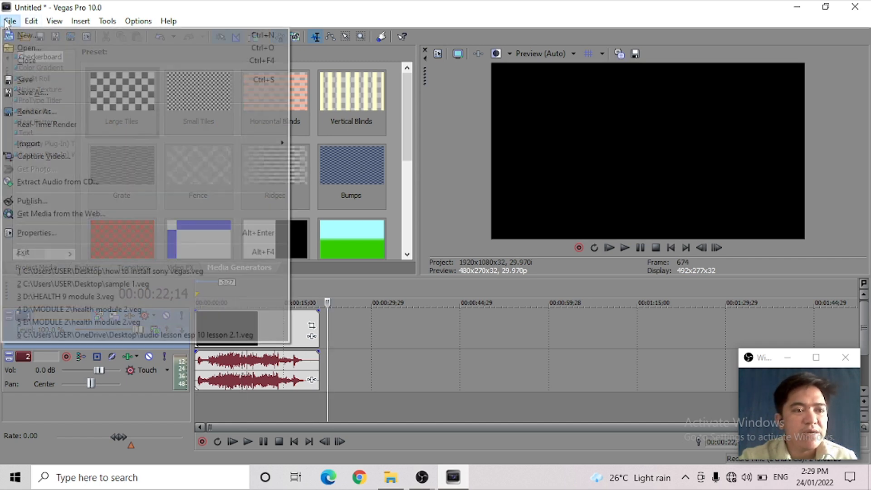
{"action": "left_click", "coordinate": [20, 48]}
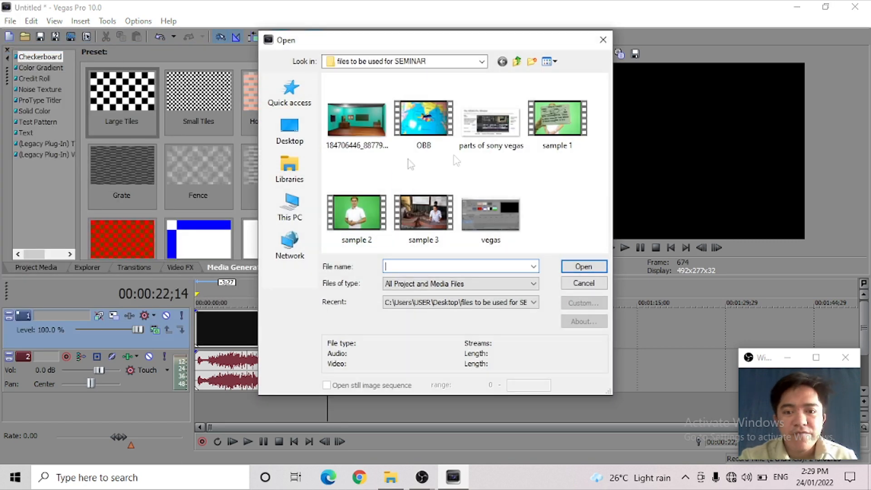
{"action": "left_click", "coordinate": [554, 137]}
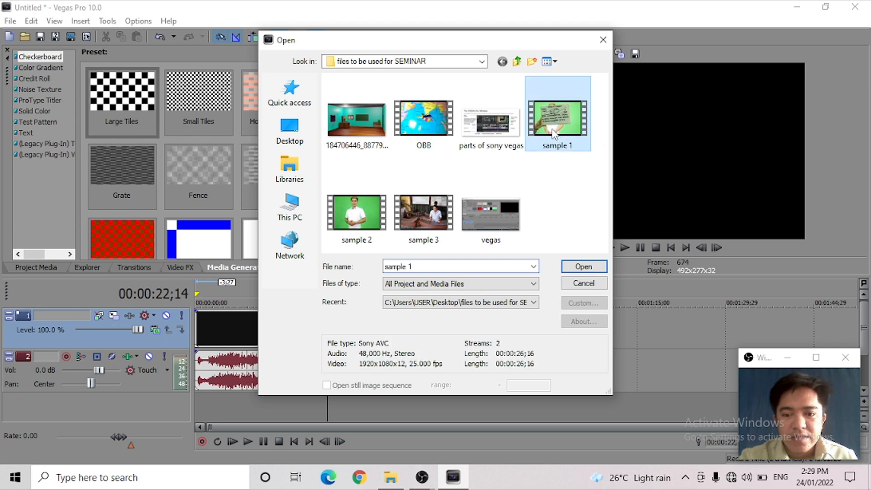
{"action": "left_click", "coordinate": [573, 270]}
Play the sample 1 clip from its start for a few seconds, then stop playback.
{"action": "mouse_move", "coordinate": [378, 328]}
{"action": "left_mouse_down"}
{"action": "mouse_move", "coordinate": [391, 330]}
{"action": "mouse_move", "coordinate": [382, 335]}
{"action": "left_mouse_up"}
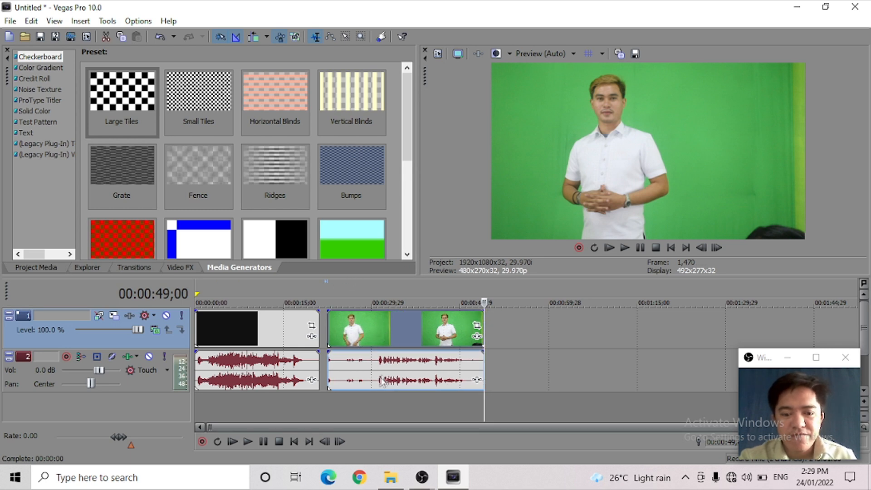
{"action": "left_click", "coordinate": [328, 396]}
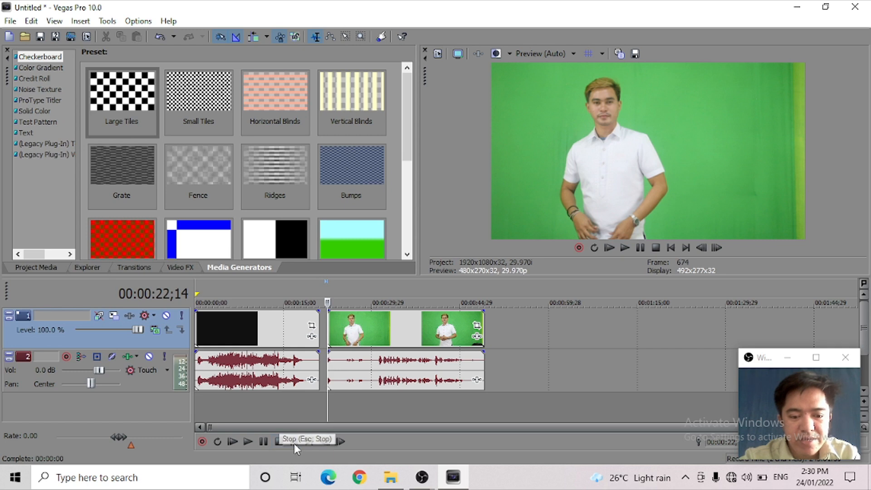
{"action": "left_click", "coordinate": [246, 442]}
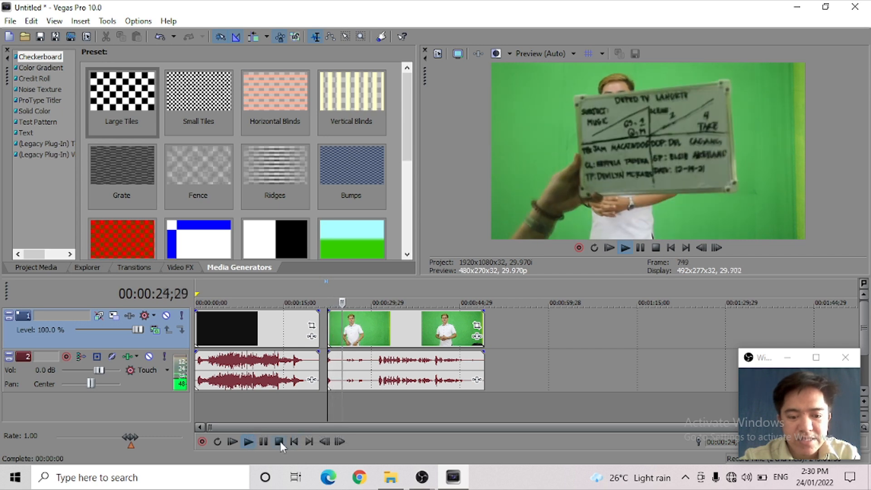
{"action": "left_click", "coordinate": [279, 441]}
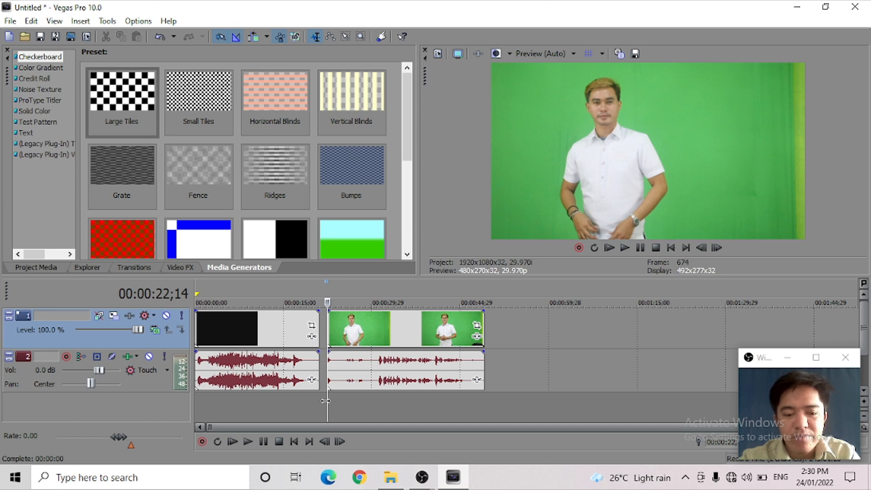
Play the opening seconds of the sample 1 clip from 00:00:22;14 several times to examine the footage before the speech.
{"action": "key", "text": "space"}
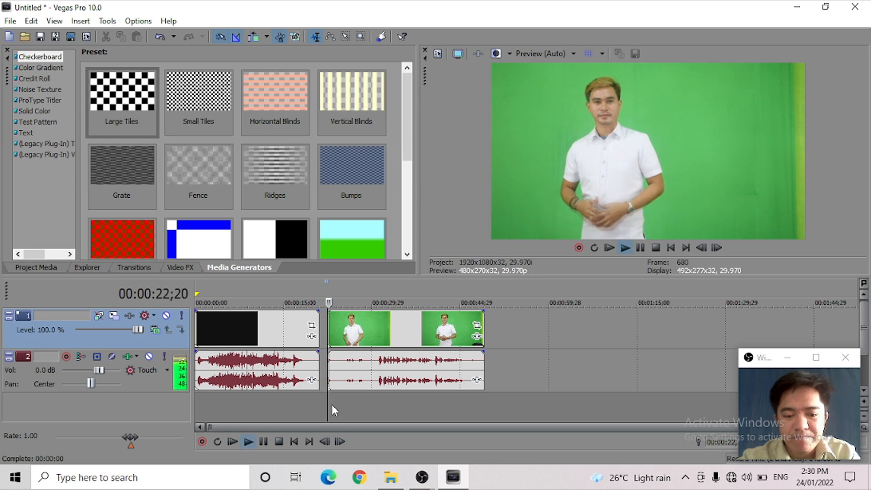
{"action": "key", "text": "space"}
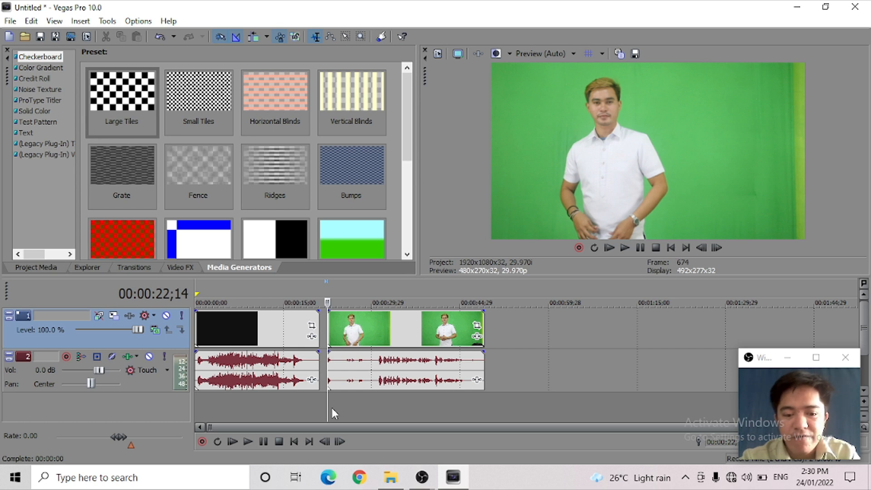
{"action": "key", "text": "space"}
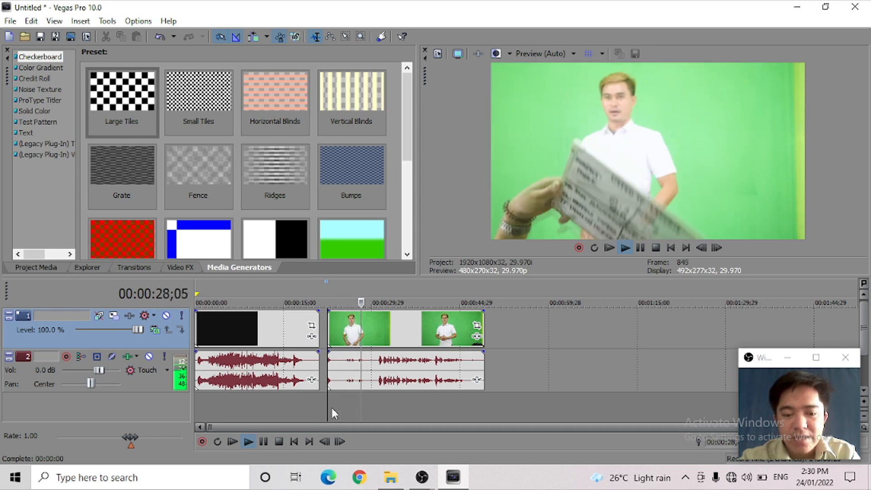
{"action": "key", "text": "space"}
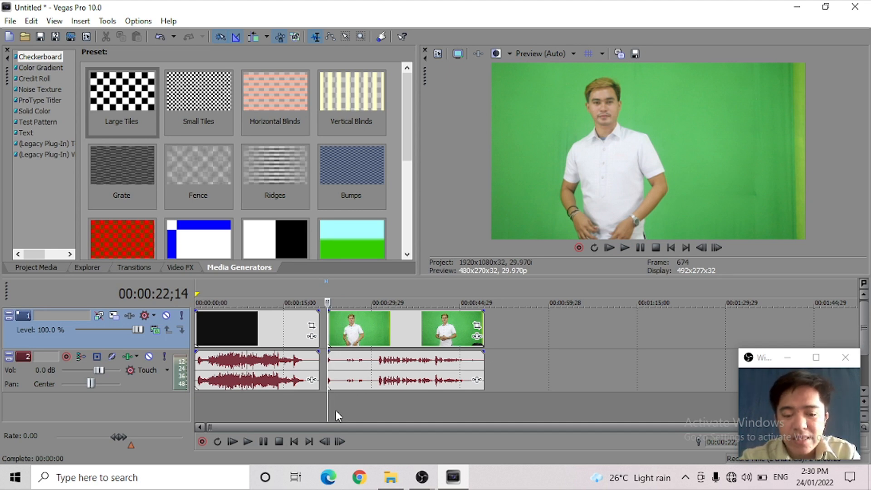
{"action": "scroll", "coordinate": [335, 404], "scroll_direction": "up", "scroll_amount": 2}
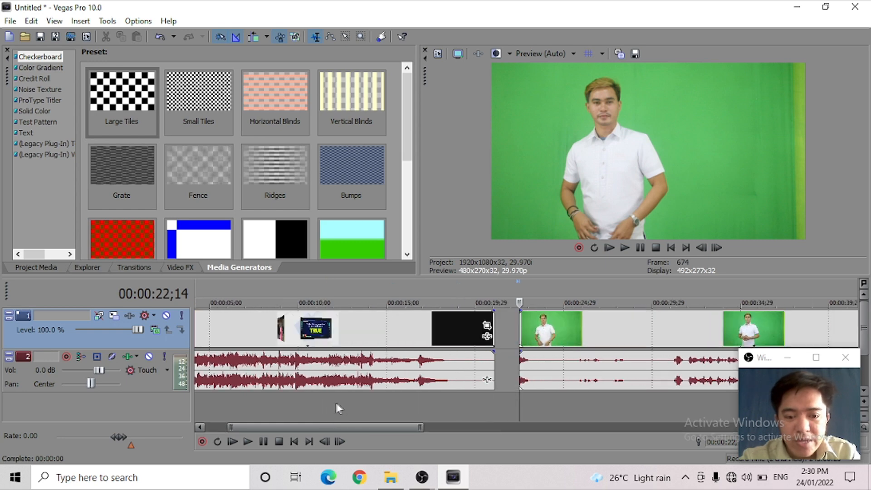
{"action": "scroll", "coordinate": [336, 404], "scroll_direction": "down", "scroll_amount": 1}
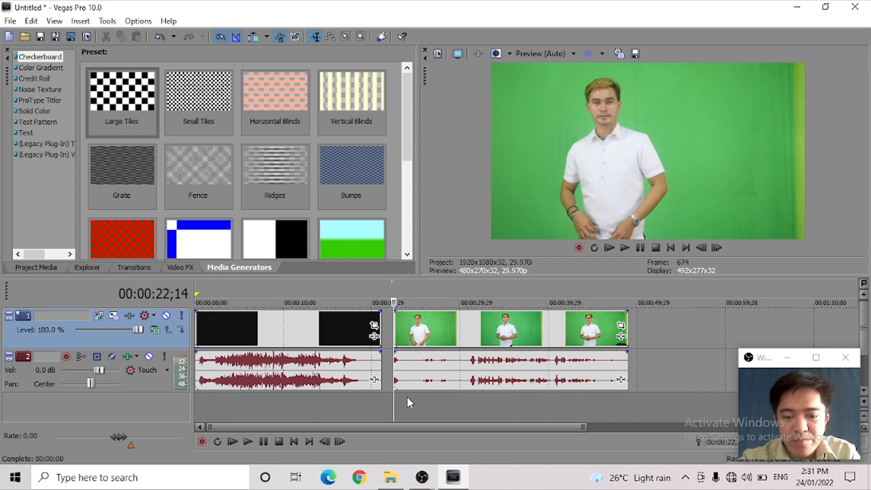
{"action": "key", "text": "space"}
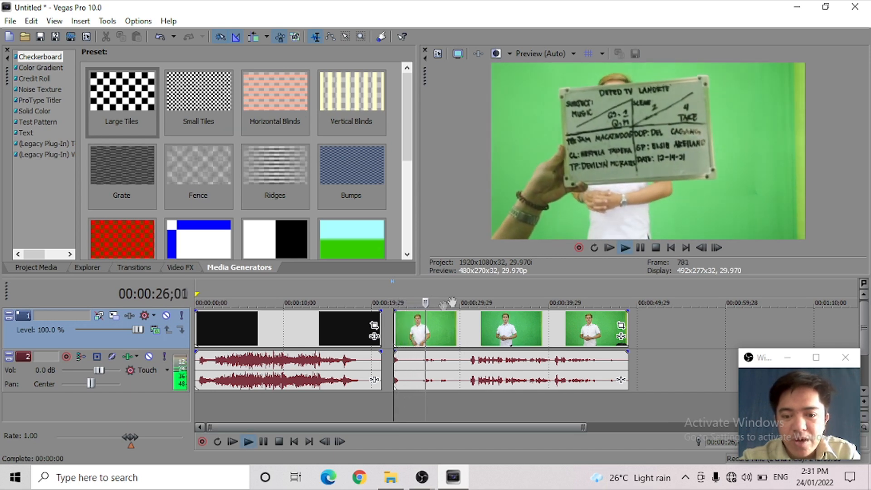
{"action": "key", "text": "space"}
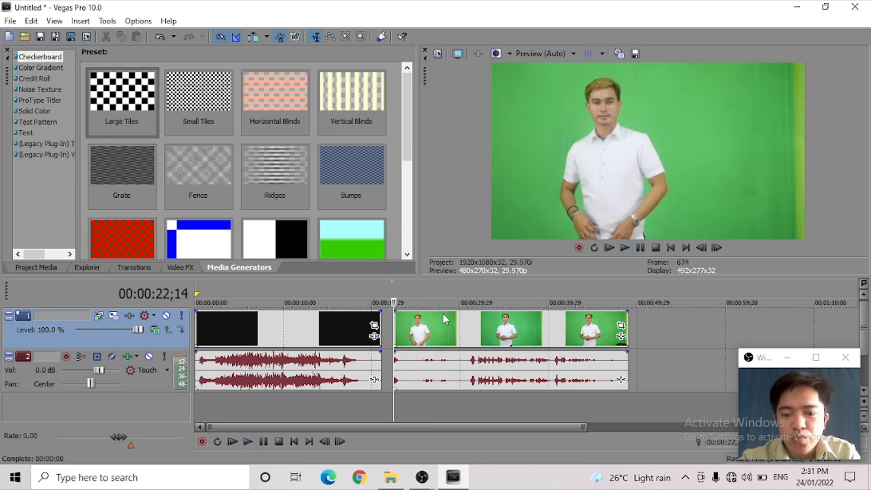
Find where the speech begins in the sample 1 clip, trim the clip's start to 00:00:29;27 and play from there.
{"action": "left_click", "coordinate": [467, 397]}
{"action": "key", "text": "space"}
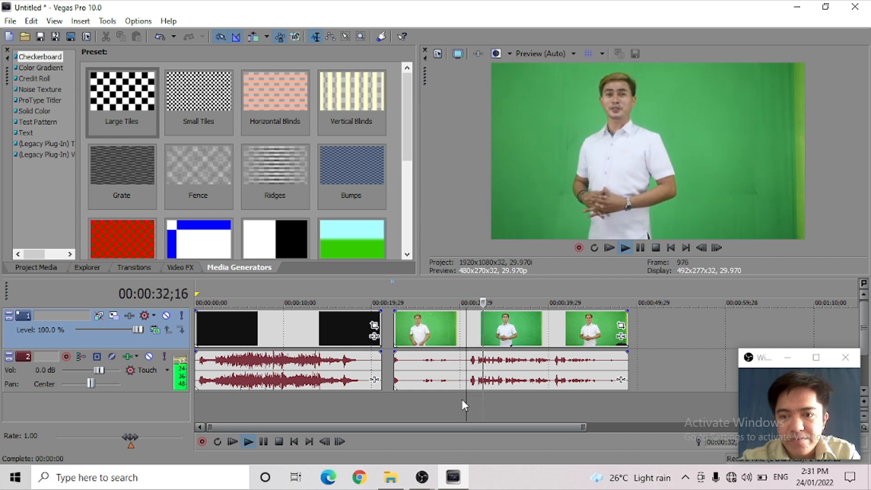
{"action": "key", "text": "space"}
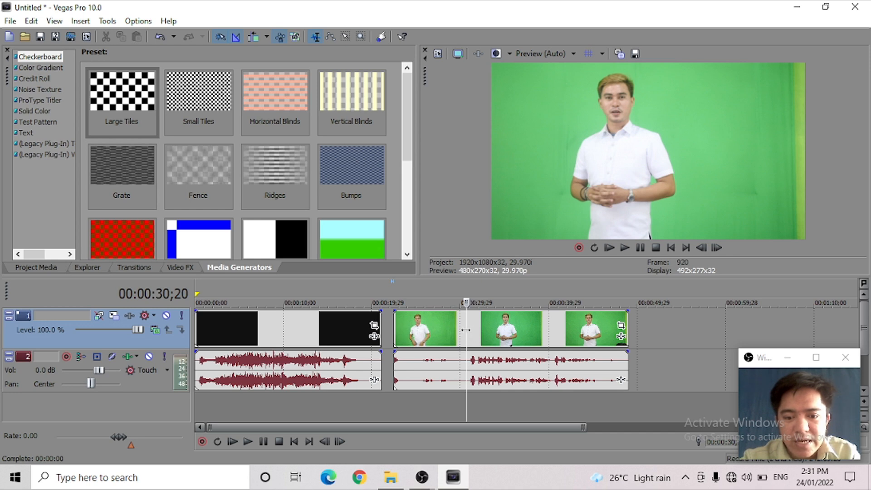
{"action": "left_click", "coordinate": [393, 327]}
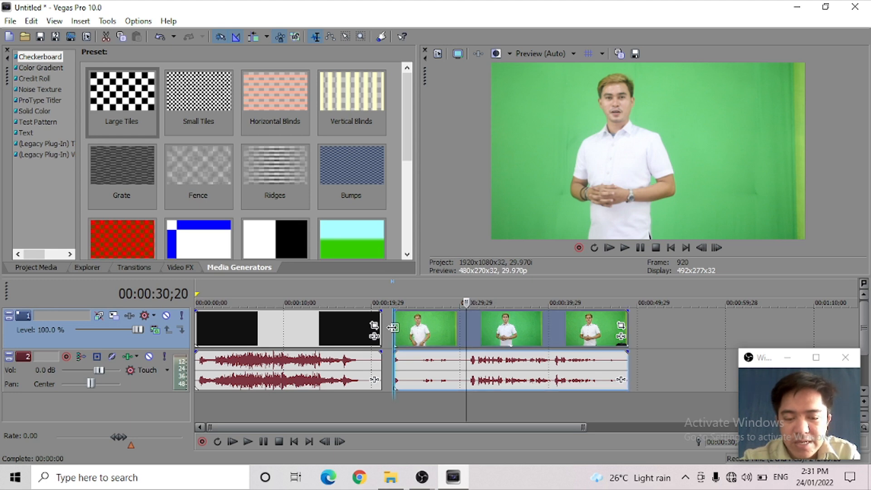
{"action": "left_click_drag", "start_coordinate": [393, 327], "coordinate": [458, 338]}
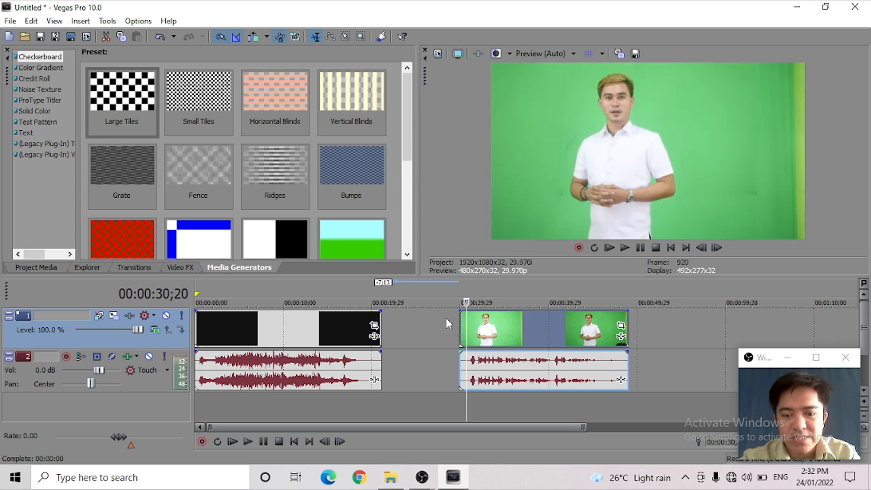
{"action": "left_click", "coordinate": [457, 404]}
{"action": "key", "text": "space"}
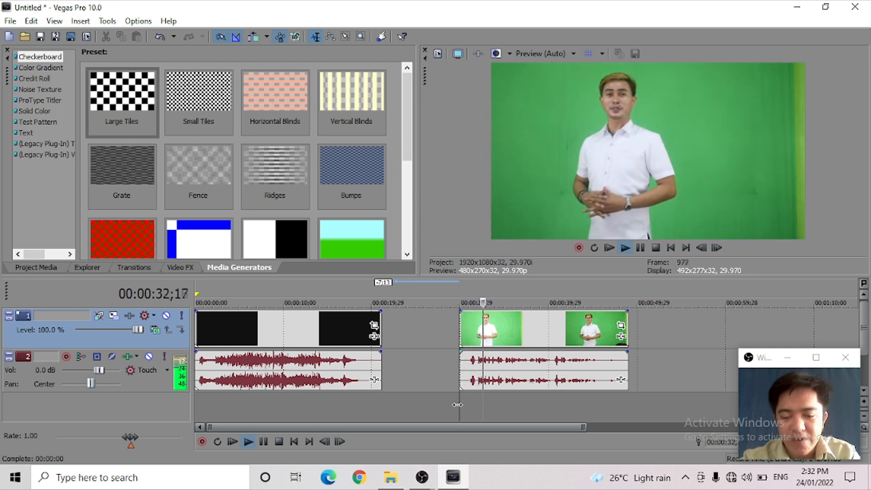
{"action": "key", "text": "space"}
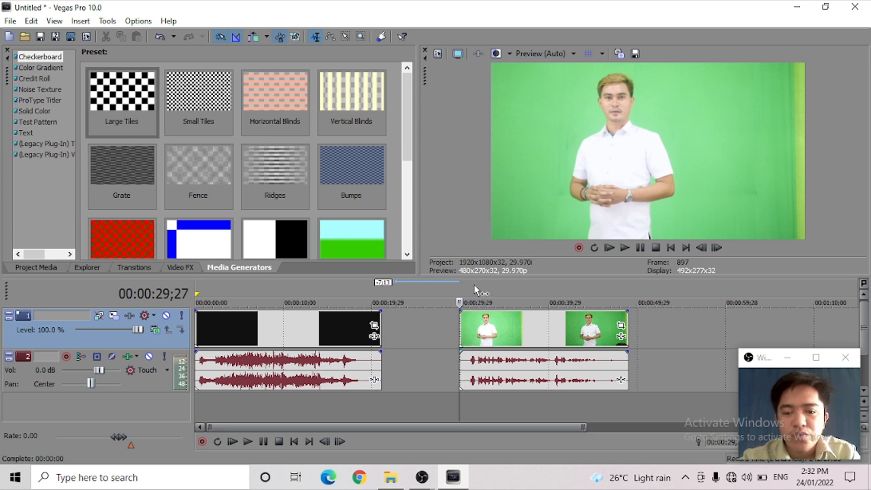
Compare the frames in the second half of the sample 1 clip and play its ending from 00:00:41;27.
{"action": "left_click", "coordinate": [508, 294]}
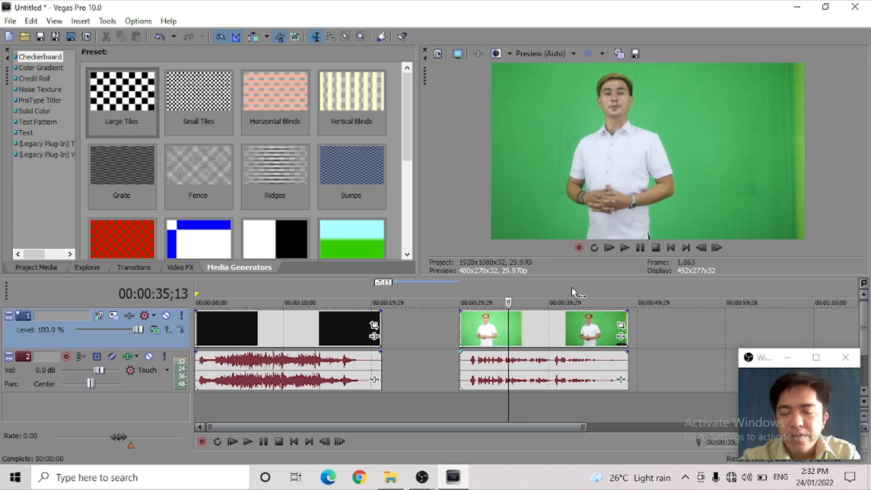
{"action": "left_click", "coordinate": [571, 290]}
{"action": "left_click", "coordinate": [592, 290]}
{"action": "left_click", "coordinate": [567, 293]}
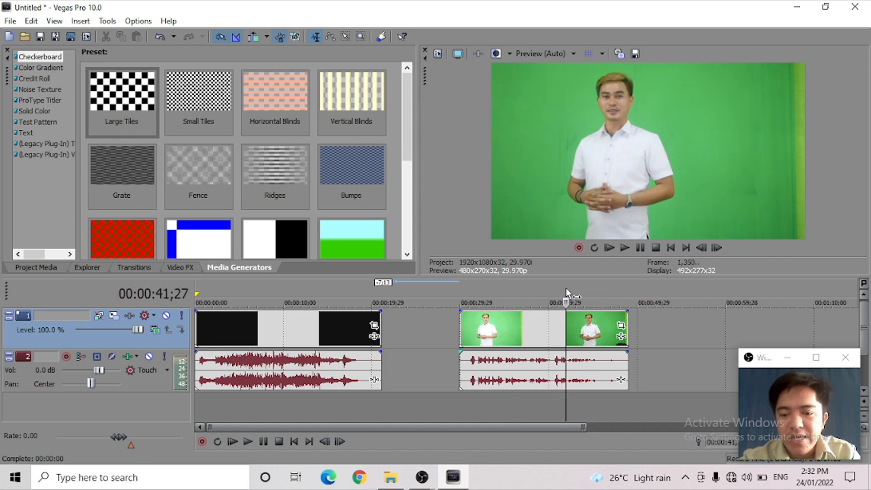
{"action": "key", "text": "space"}
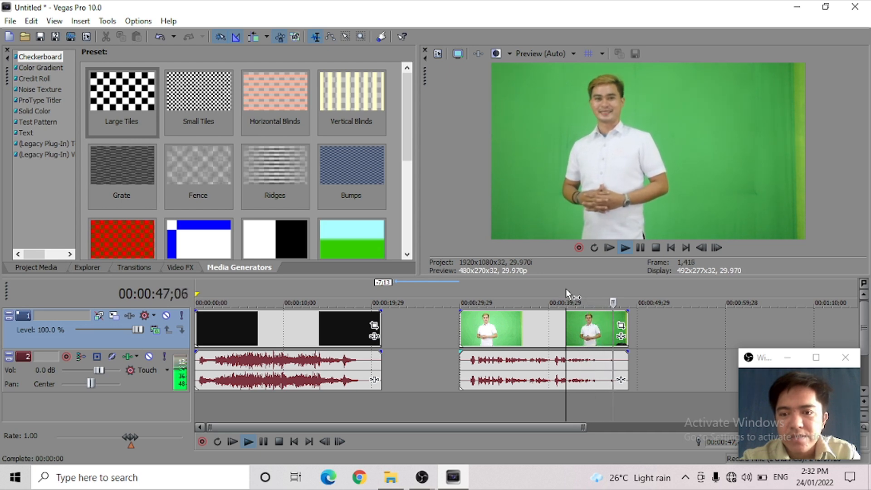
Mark the end of the speech at 00:00:45;28, trim the sample 1 clip's end to that point and play its last seconds.
{"action": "left_click", "coordinate": [593, 402]}
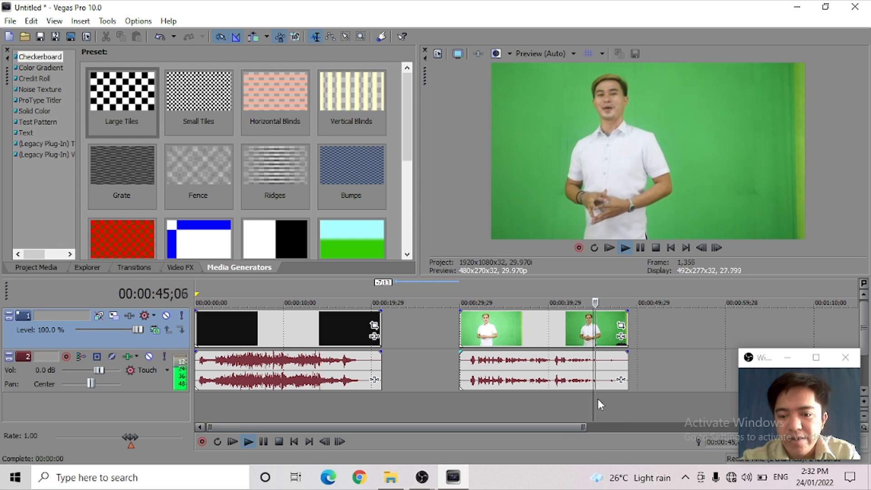
{"action": "left_click", "coordinate": [598, 398]}
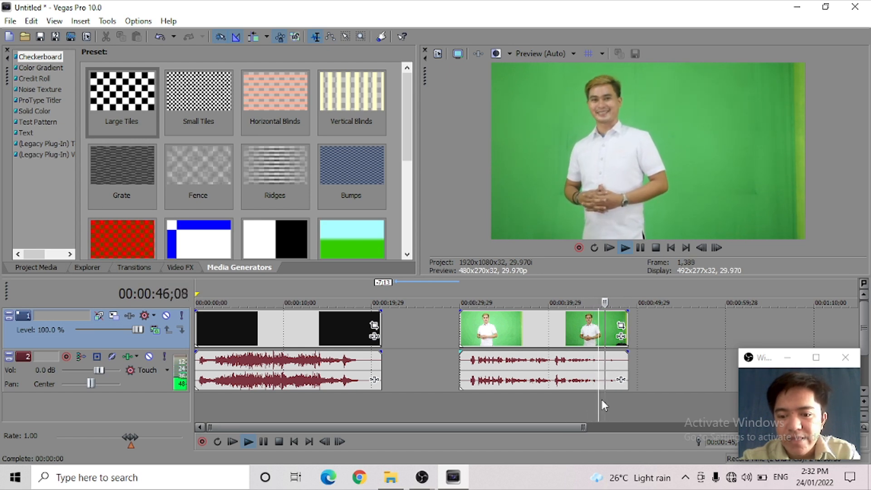
{"action": "left_click", "coordinate": [601, 400]}
{"action": "key", "text": "space"}
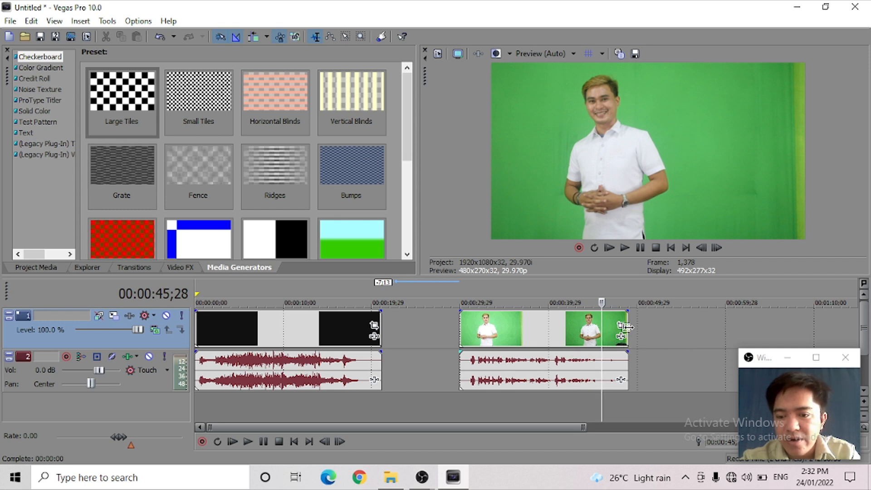
{"action": "left_click_drag", "start_coordinate": [625, 327], "coordinate": [601, 332]}
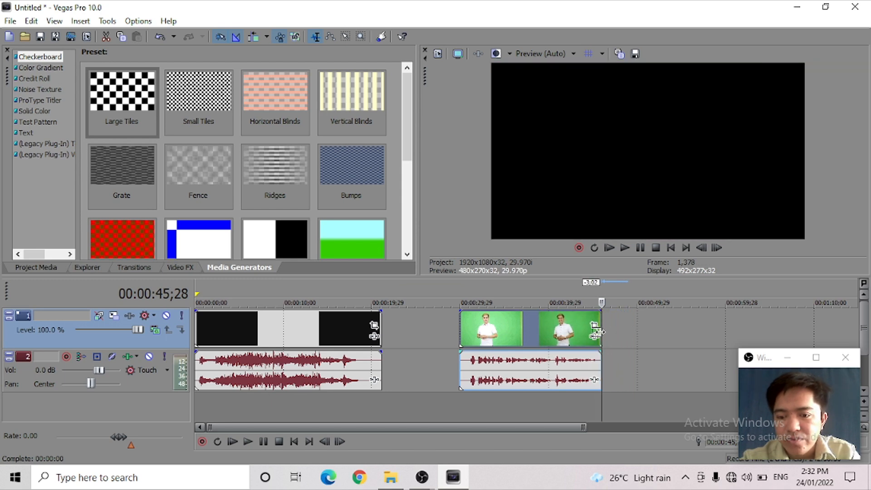
{"action": "left_click", "coordinate": [577, 401]}
{"action": "key", "text": "space"}
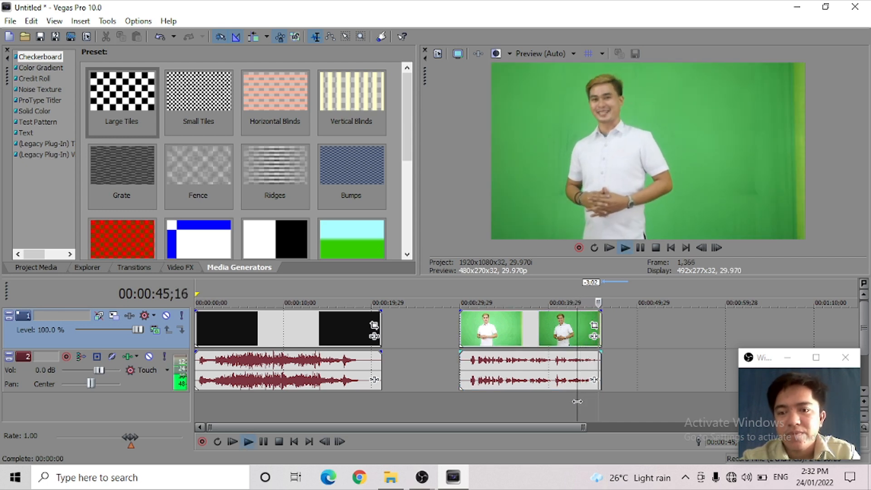
{"action": "key", "text": "space"}
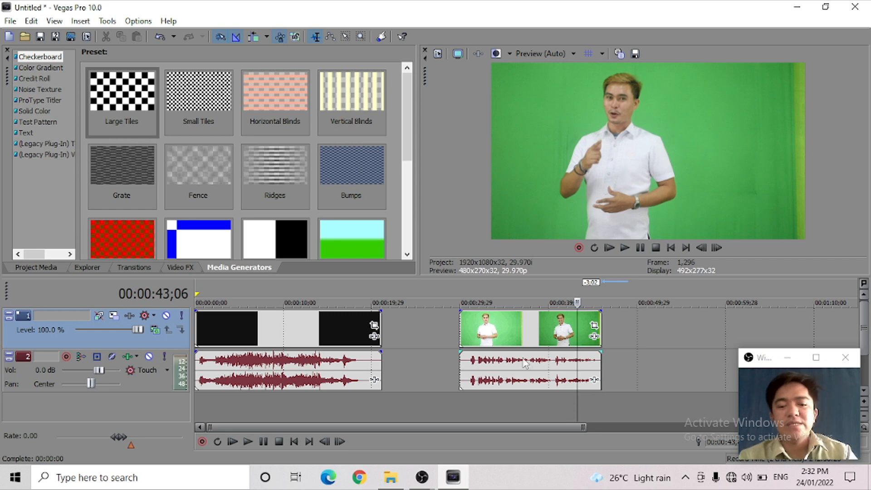
Restore the 7;13 trimmed from the sample 1 clip's opening, with the clip starting at 00:00:28;26, and place the cursor there.
{"action": "left_click_drag", "start_coordinate": [485, 339], "coordinate": [451, 332]}
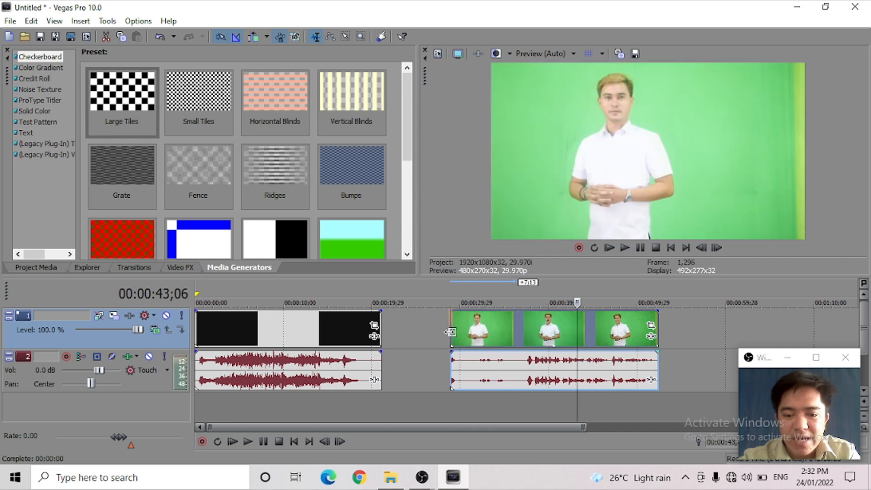
{"action": "left_click", "coordinate": [451, 292]}
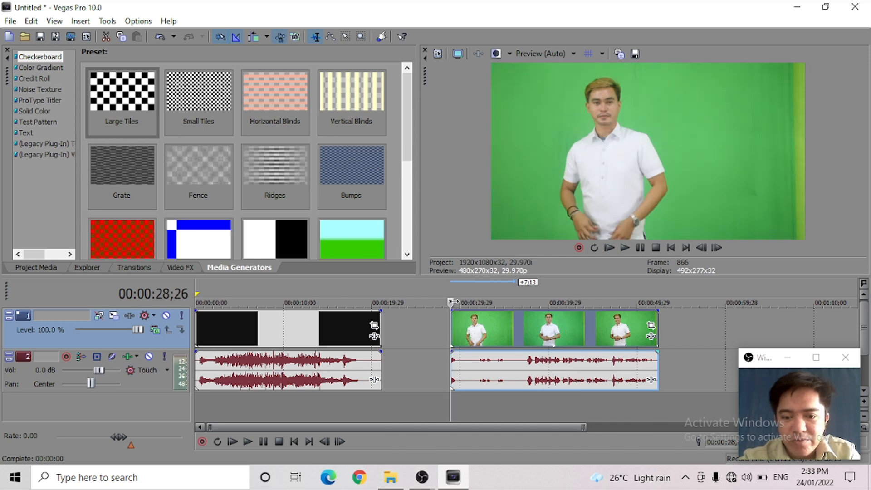
{"action": "key", "text": "space"}
{"action": "left_click", "coordinate": [444, 302]}
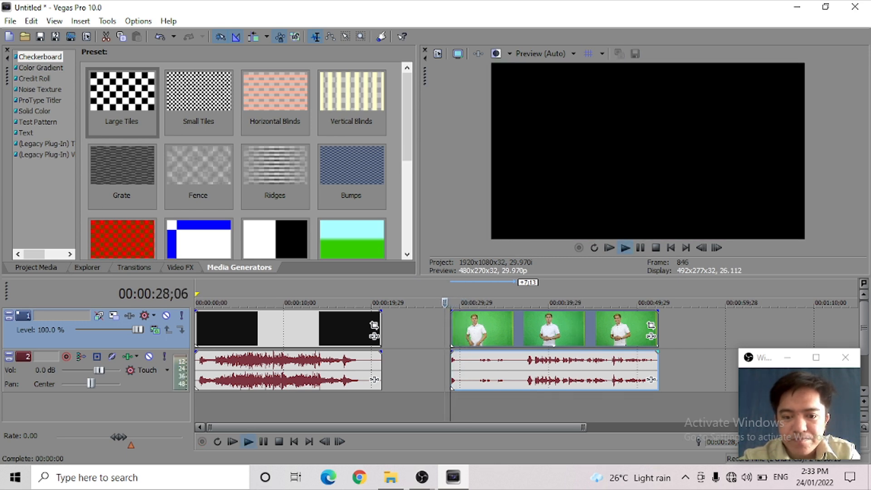
{"action": "left_click", "coordinate": [451, 290]}
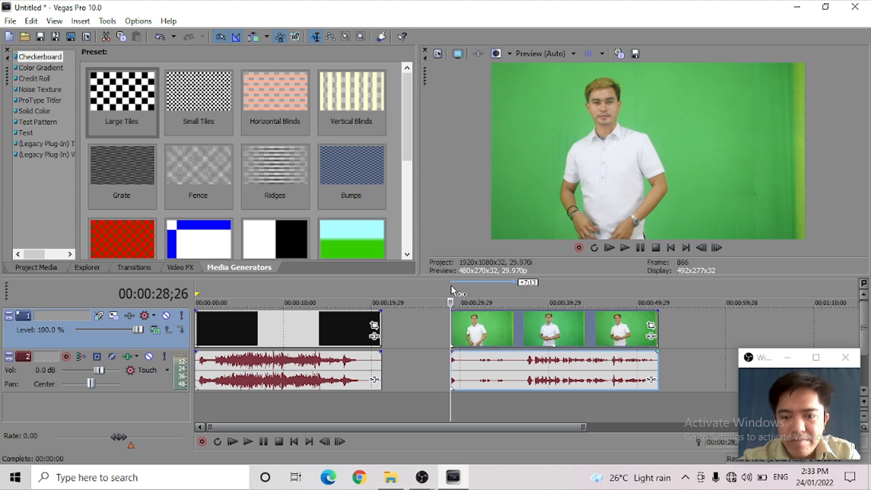
Select the time range 00:00:28;26 to 00:00:36;22 over the sample 1 clip's unwanted opening, play it and delete that part.
{"action": "left_click_drag", "start_coordinate": [451, 288], "coordinate": [520, 303]}
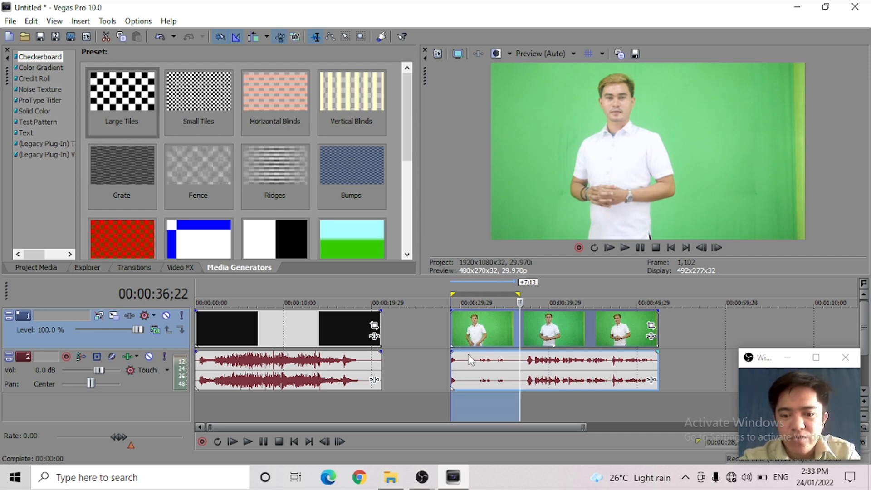
{"action": "key", "text": "space"}
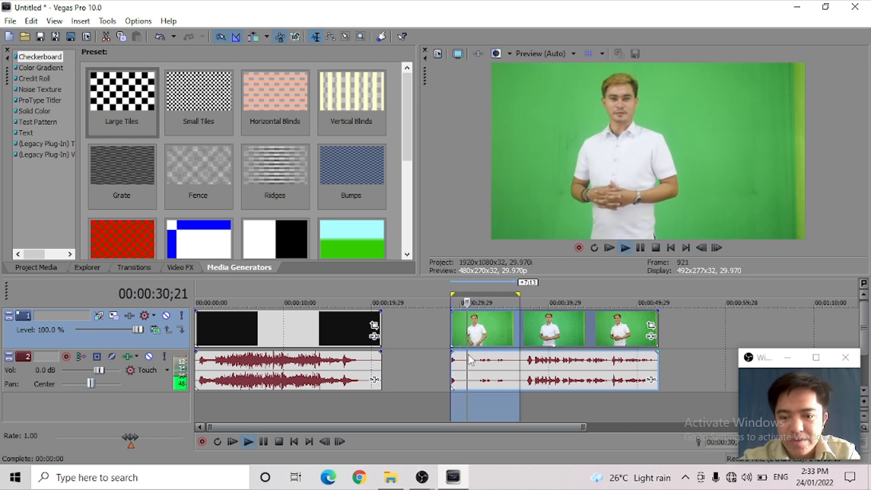
{"action": "key", "text": "End"}
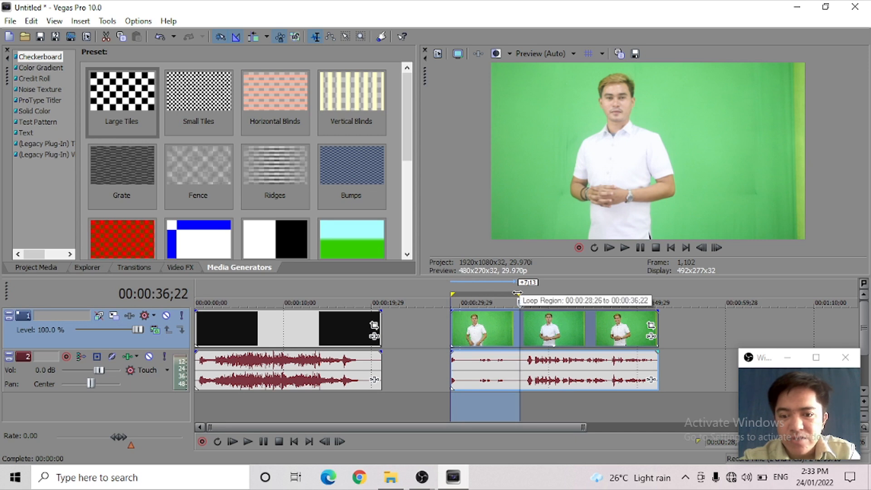
{"action": "right_click", "coordinate": [482, 330]}
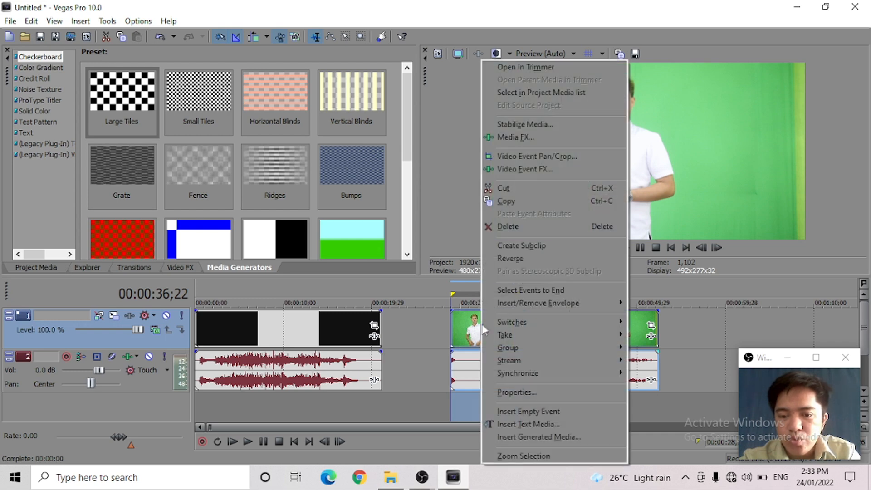
{"action": "left_click", "coordinate": [505, 230]}
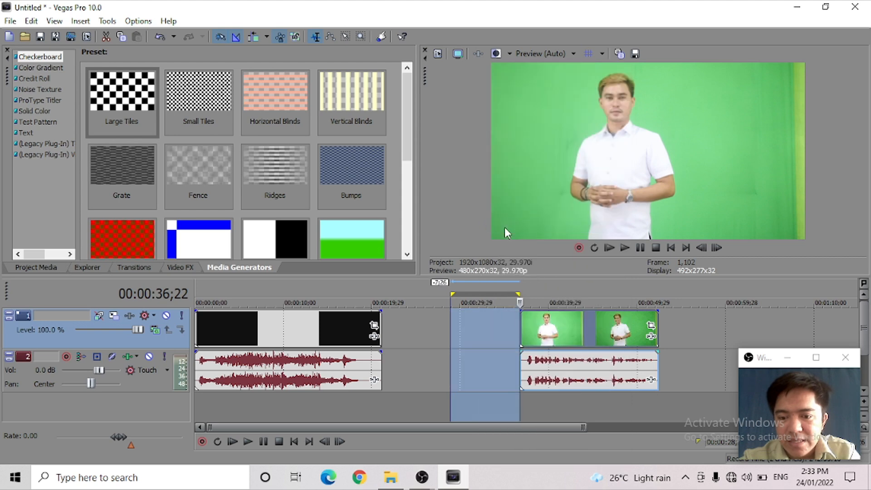
Clear the time selection and play the remaining sample 1 clip from its start at 00:00:36;22, then stop playback.
{"action": "left_click", "coordinate": [505, 327]}
{"action": "left_click", "coordinate": [520, 396]}
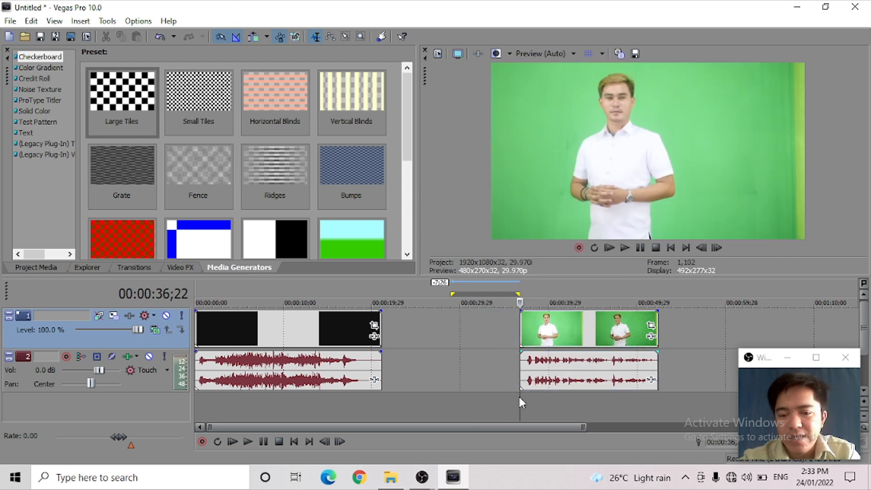
{"action": "key", "text": "space"}
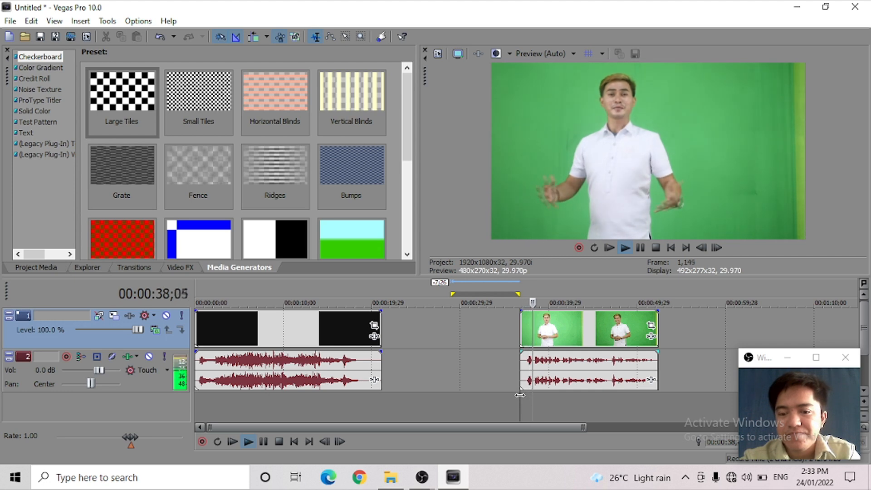
{"action": "key", "text": "space"}
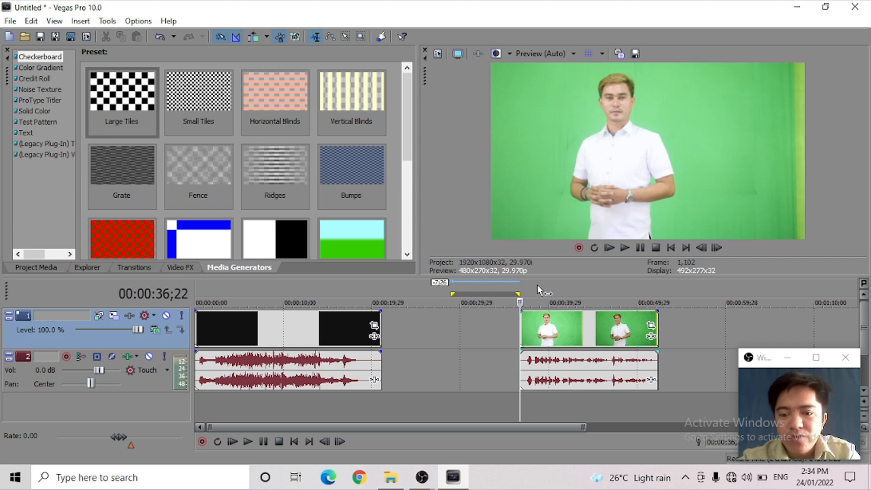
Try to delete the middle of the sample 1 clip from about 00:00:41 to 00:00:45;22, then clear the time selection.
{"action": "left_click", "coordinate": [553, 288]}
{"action": "left_click", "coordinate": [562, 288]}
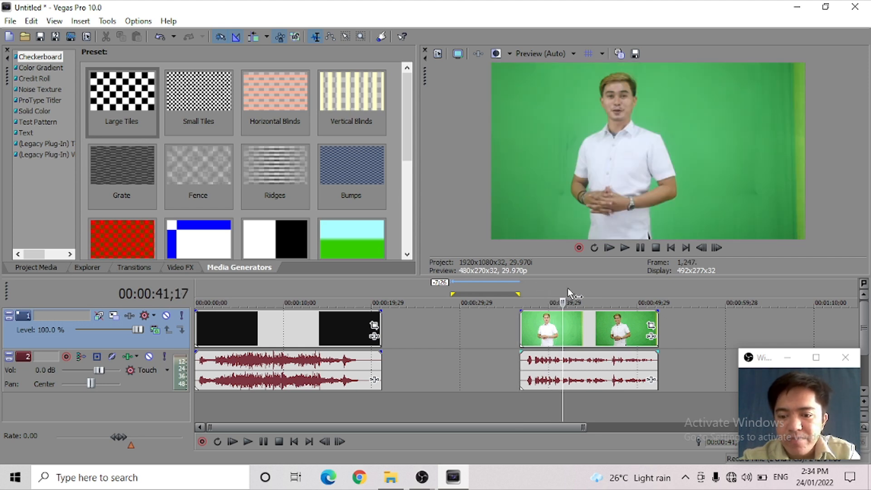
{"action": "mouse_move", "coordinate": [564, 288]}
{"action": "left_mouse_down"}
{"action": "mouse_move", "coordinate": [583, 288]}
{"action": "mouse_move", "coordinate": [569, 289]}
{"action": "left_mouse_up"}
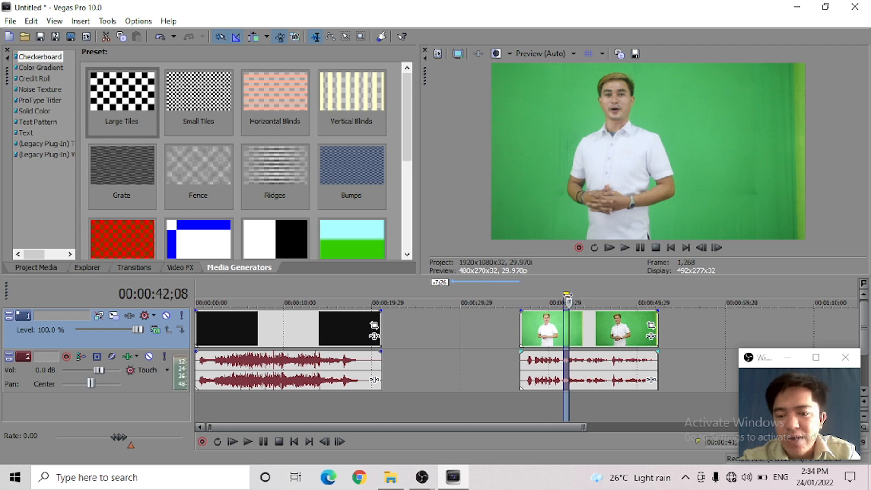
{"action": "left_click_drag", "start_coordinate": [568, 299], "coordinate": [600, 302]}
{"action": "right_click", "coordinate": [581, 328]}
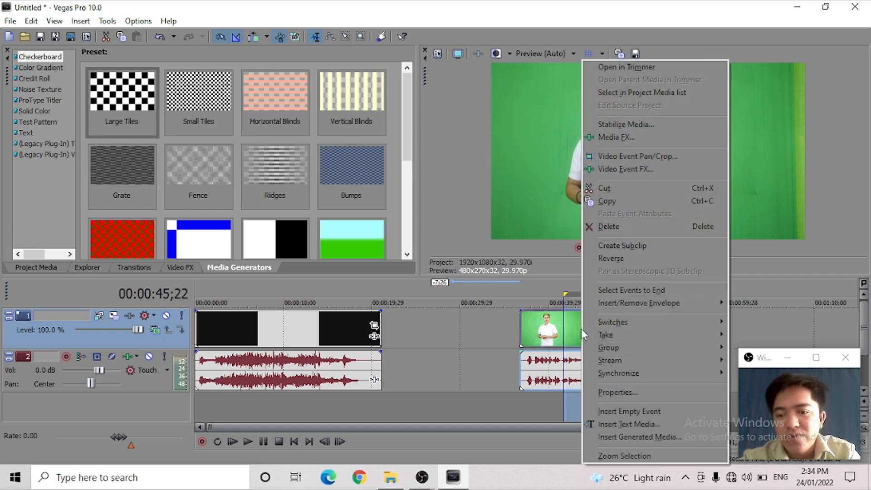
{"action": "left_click", "coordinate": [608, 226]}
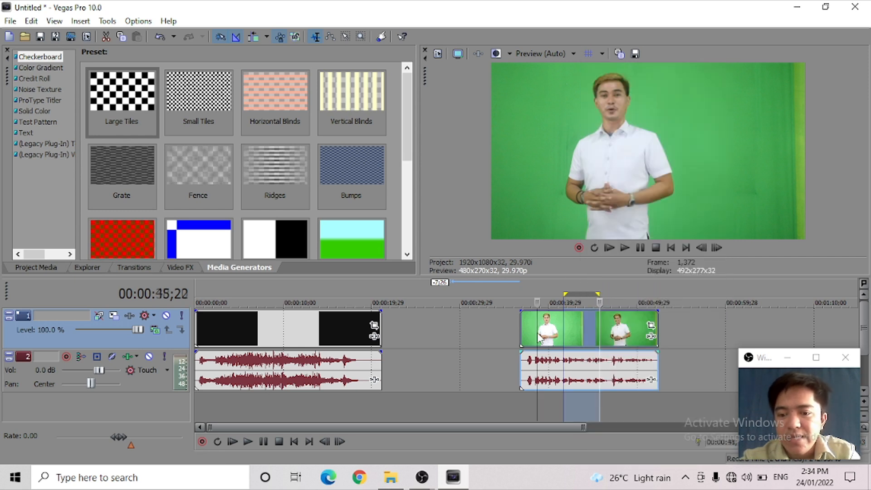
{"action": "left_click", "coordinate": [538, 337]}
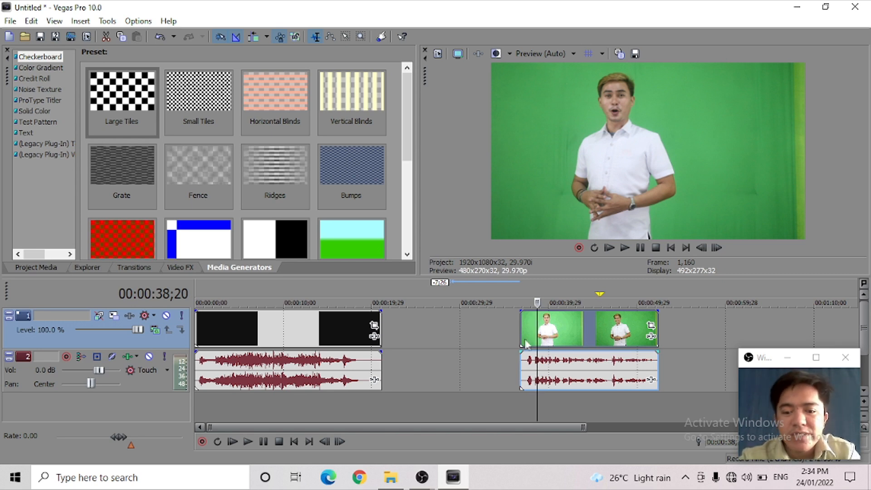
Move the sample 1 clip 11;20 later on the timeline to widen the gap after the OBB clip.
{"action": "left_click", "coordinate": [322, 333]}
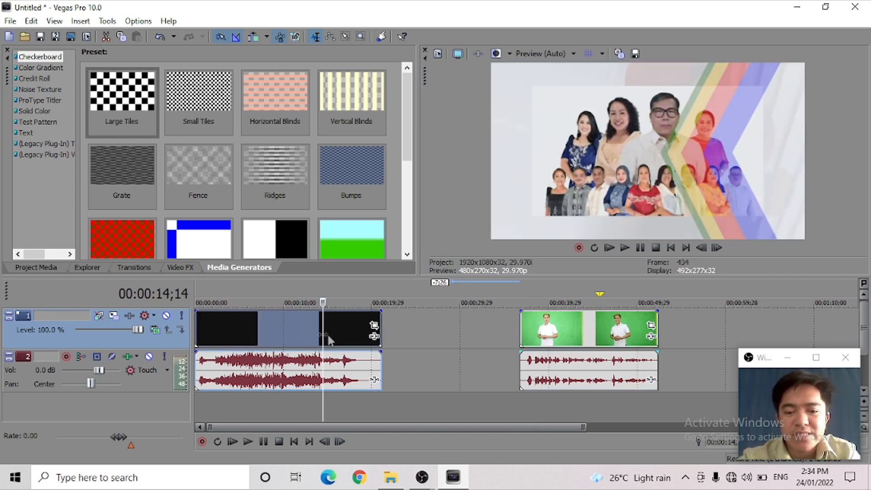
{"action": "left_click", "coordinate": [581, 334]}
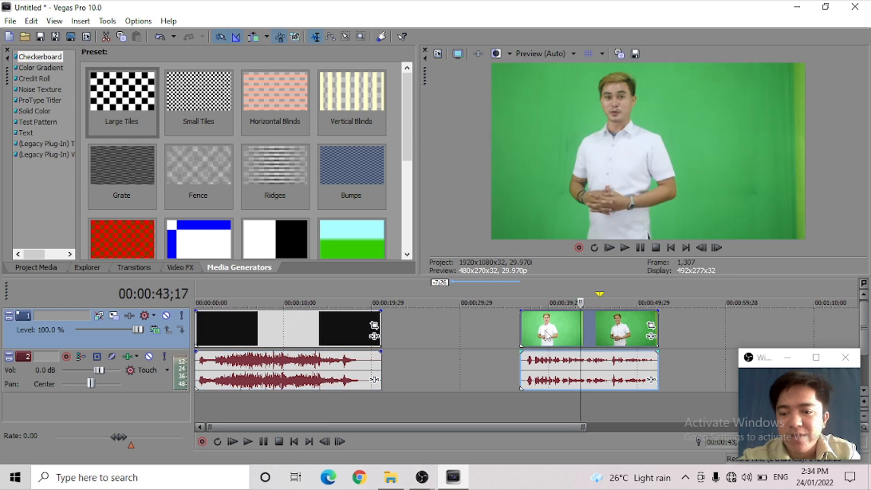
{"action": "left_click_drag", "start_coordinate": [549, 335], "coordinate": [651, 334]}
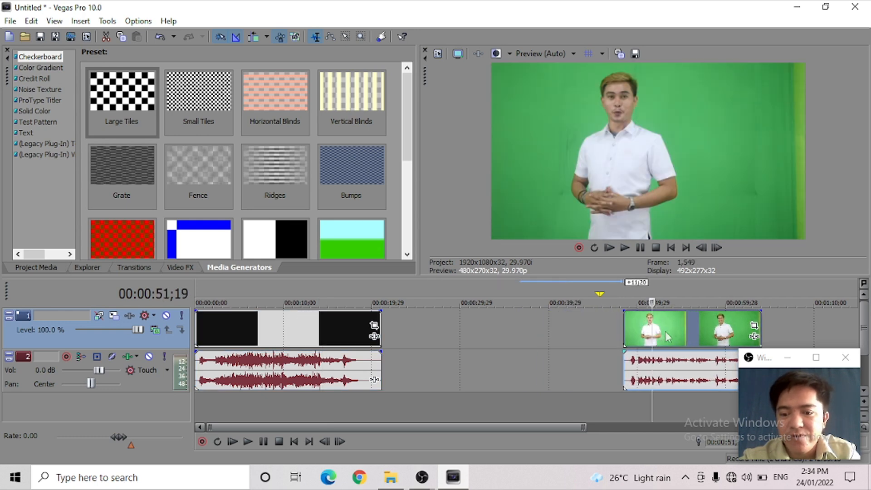
Insert the sample 2 video at 00:00:23;08, in the gap between the OBB and sample 1 clips.
{"action": "left_click", "coordinate": [401, 330]}
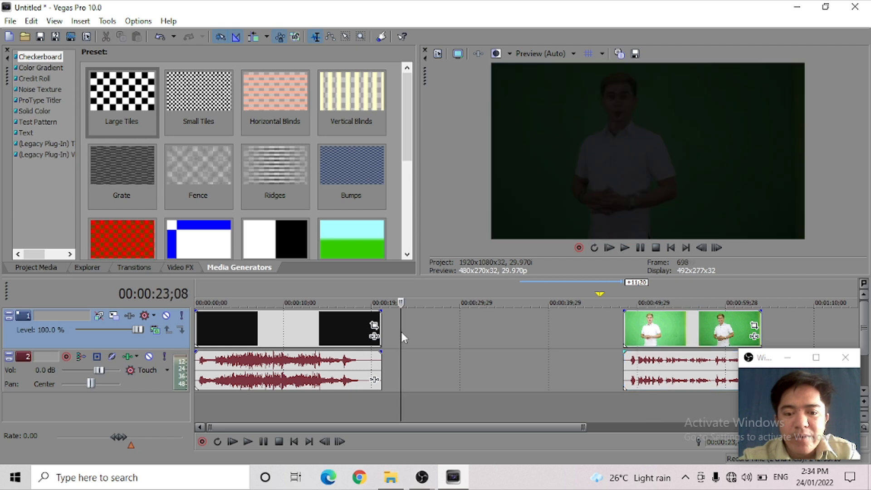
{"action": "key", "text": "space"}
{"action": "key", "text": "space"}
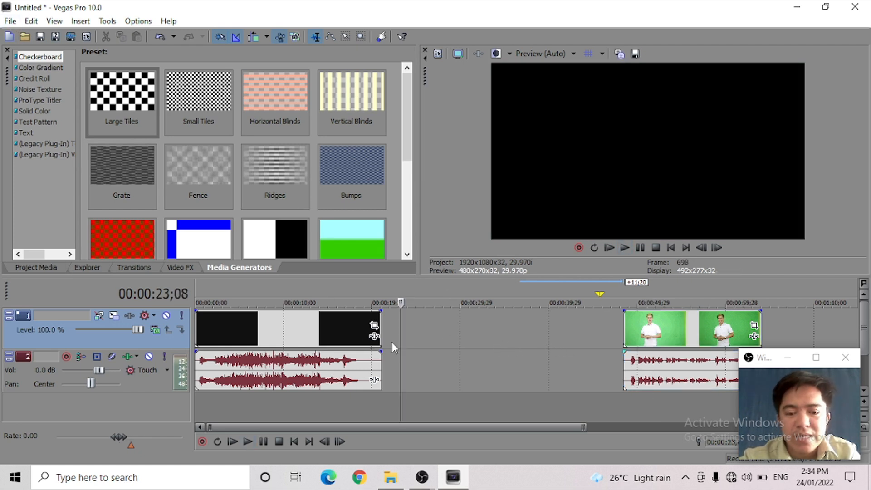
{"action": "left_click", "coordinate": [10, 21]}
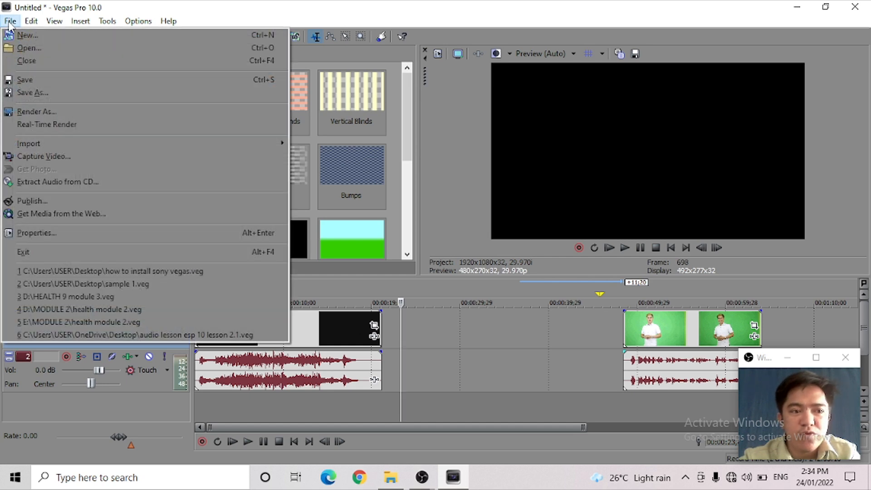
{"action": "left_click", "coordinate": [29, 48]}
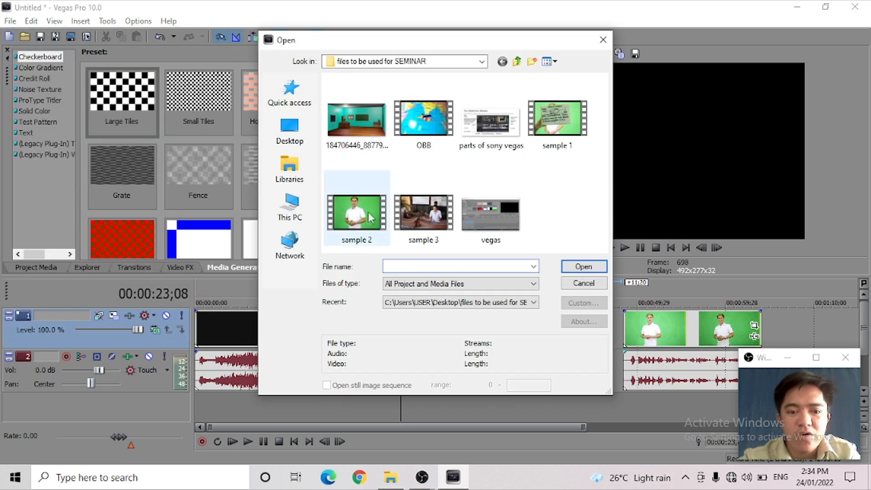
{"action": "left_click", "coordinate": [357, 222]}
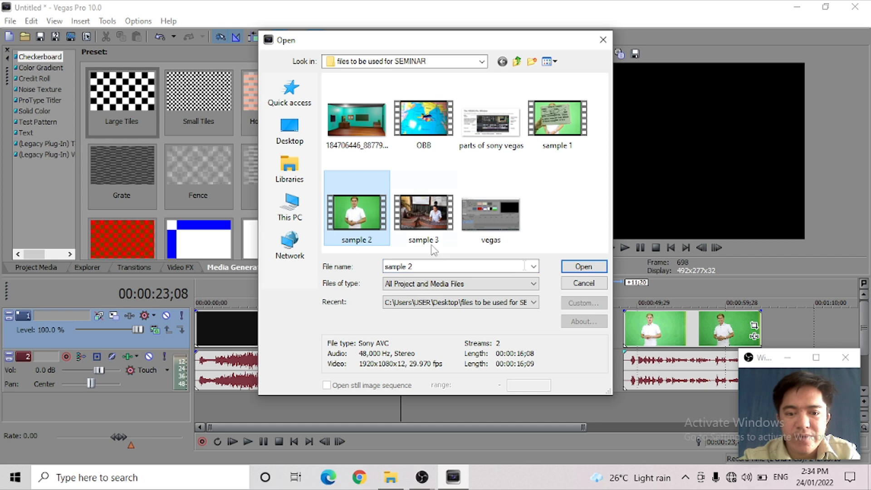
{"action": "left_click", "coordinate": [576, 268]}
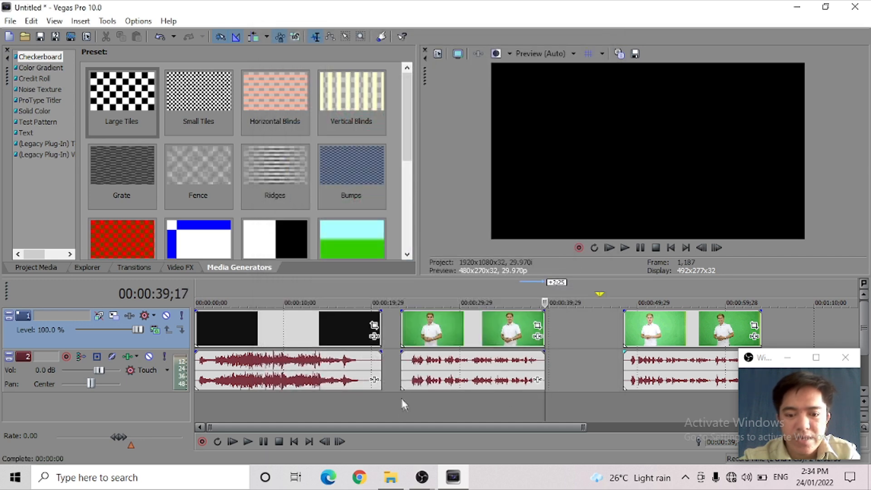
Play the OBB clip's last seconds from 00:00:17;17 to check its black ending, and stop playback.
{"action": "left_click", "coordinate": [402, 399]}
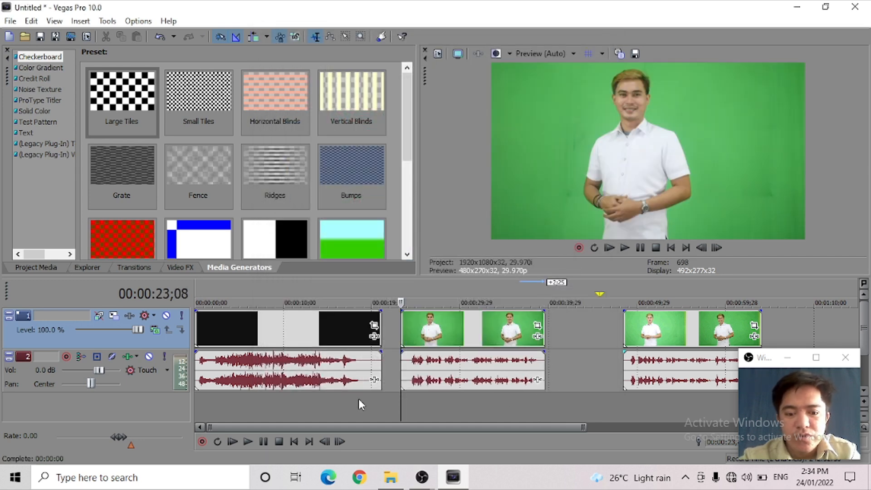
{"action": "left_click", "coordinate": [350, 404]}
{"action": "scroll", "coordinate": [386, 392], "scroll_direction": "up", "scroll_amount": 2}
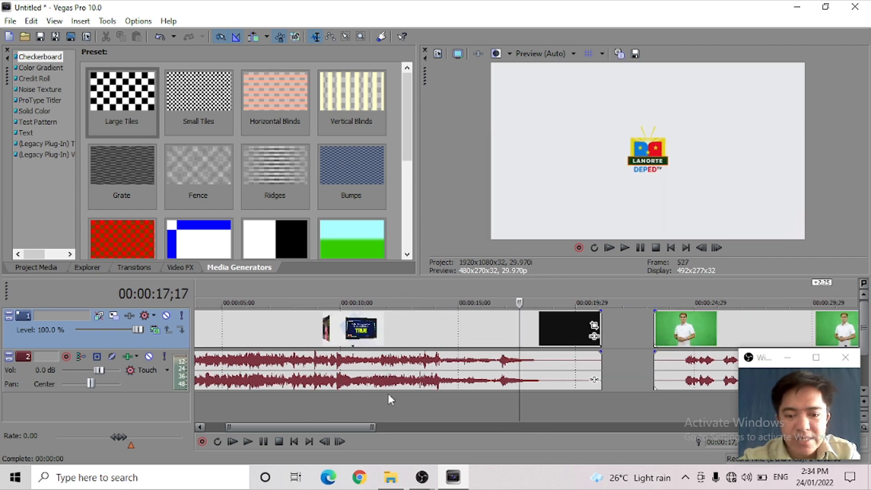
{"action": "scroll", "coordinate": [483, 393], "scroll_direction": "down", "scroll_amount": 2}
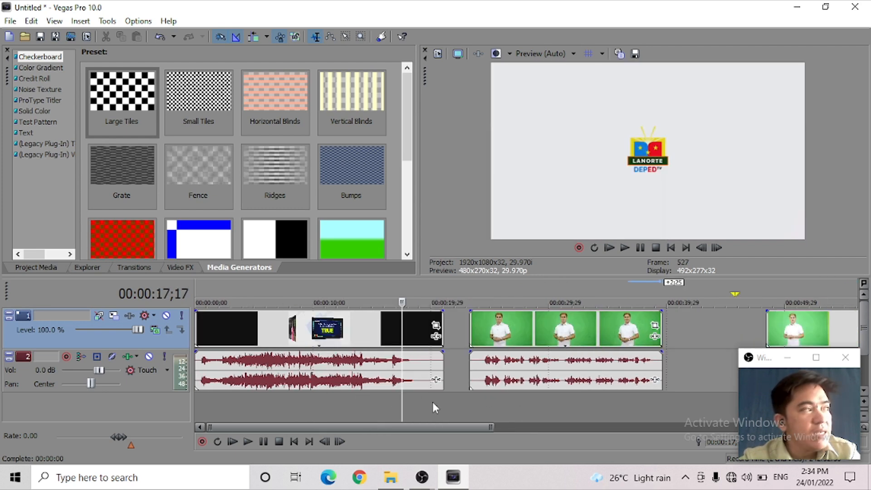
{"action": "key", "text": "space"}
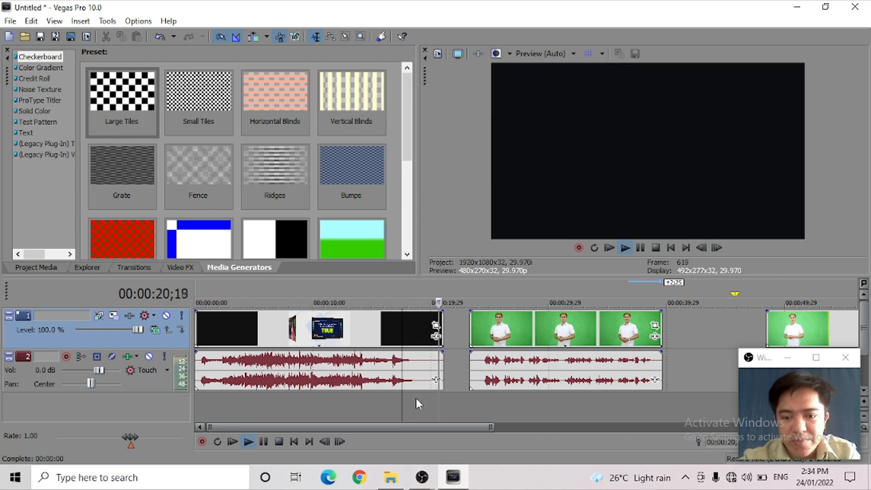
{"action": "key", "text": "space"}
Trim the OBB clip's black ending by 1;20 to 00:00:19;12, and move the sample 2 clip 2;02 earlier.
{"action": "left_click", "coordinate": [411, 290]}
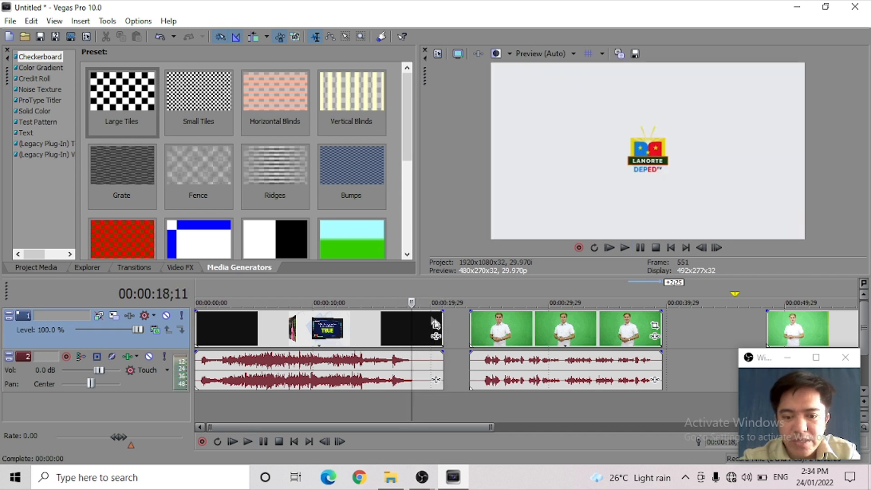
{"action": "left_click_drag", "start_coordinate": [439, 327], "coordinate": [423, 323]}
{"action": "left_click", "coordinate": [435, 352]}
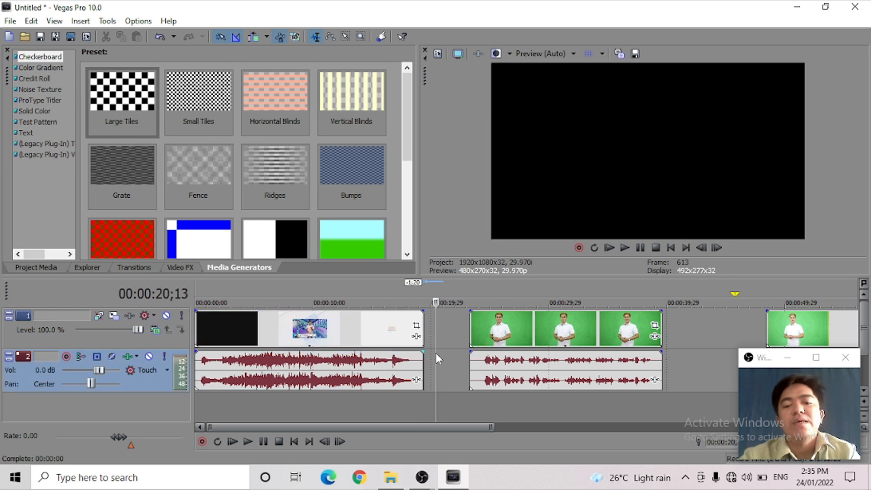
{"action": "left_click", "coordinate": [425, 351]}
{"action": "left_click_drag", "start_coordinate": [496, 332], "coordinate": [471, 333]}
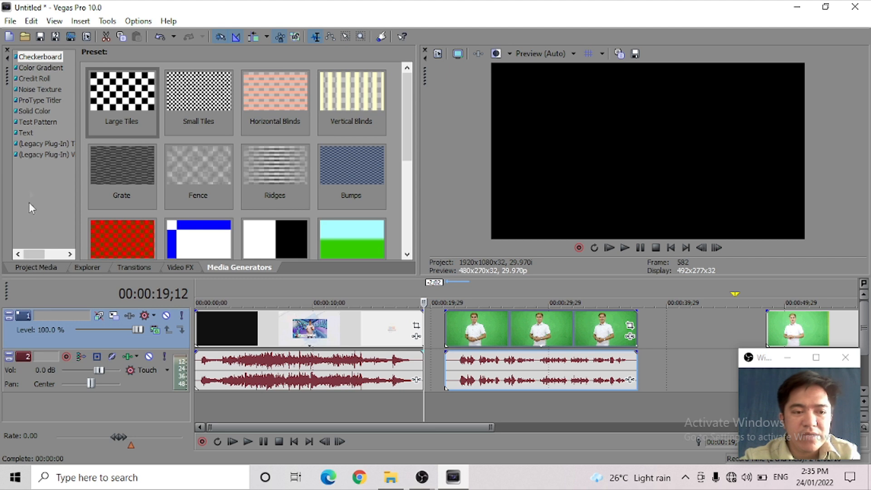
Look through the project's media, the file explorer, the transitions, the video effects and the media generators.
{"action": "left_click", "coordinate": [39, 268]}
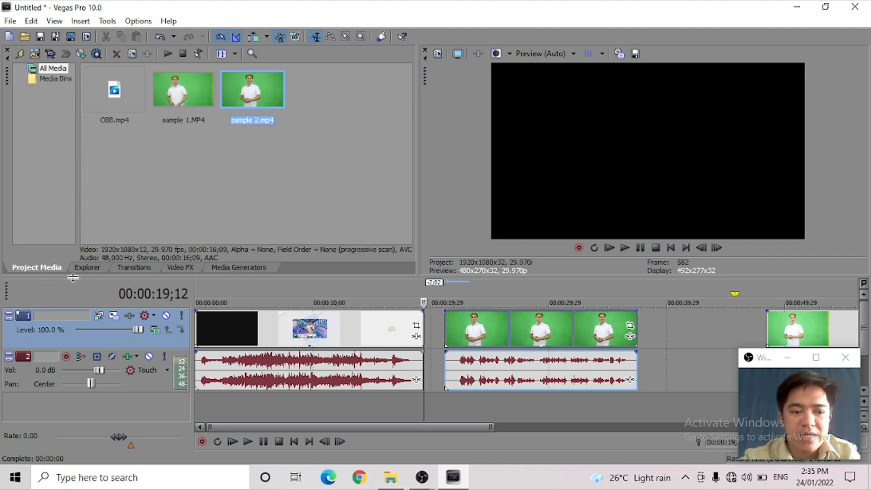
{"action": "left_click", "coordinate": [84, 268]}
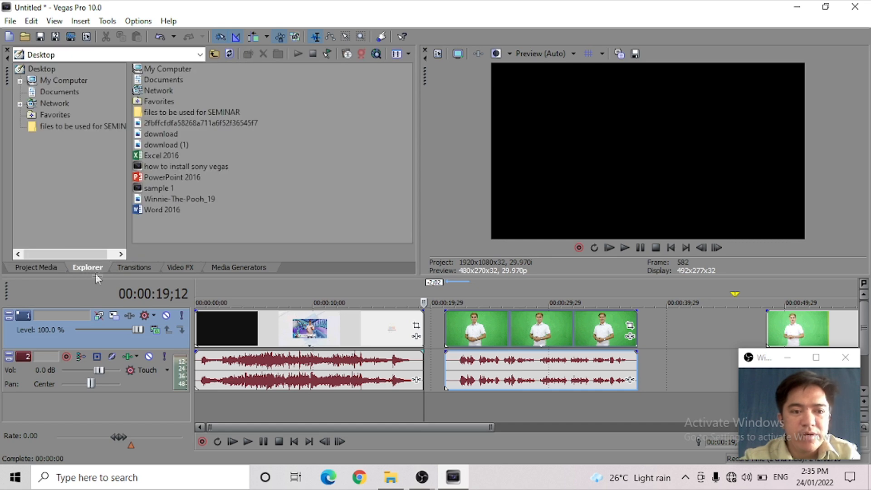
{"action": "left_click", "coordinate": [139, 269]}
{"action": "left_click", "coordinate": [179, 268]}
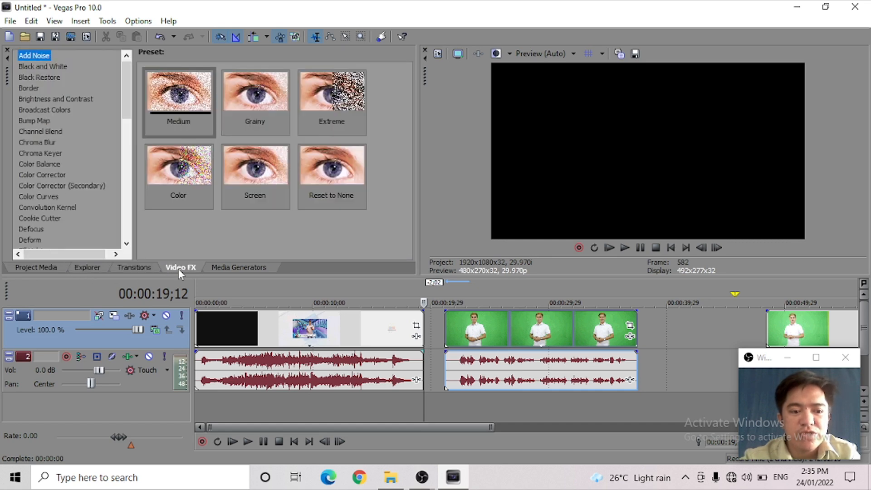
{"action": "left_click", "coordinate": [219, 268]}
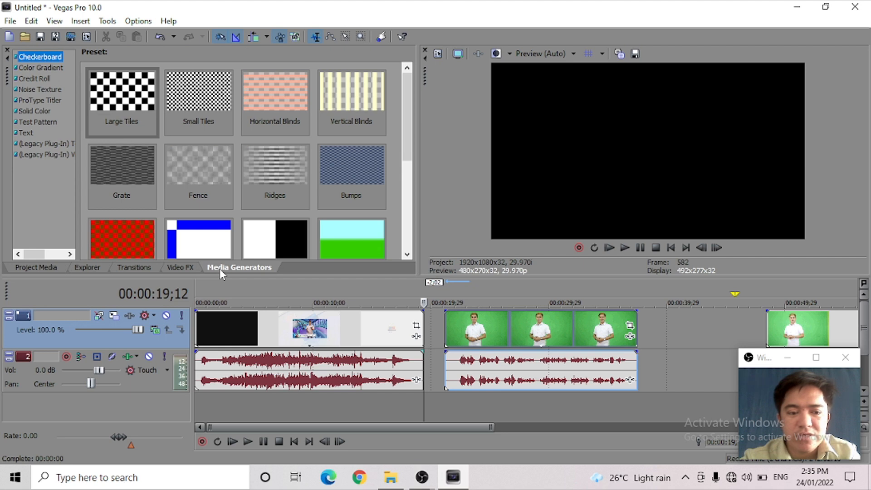
Browse the transitions with a widened list and examine the Push Up and Push Left presets of the Push transition.
{"action": "left_click", "coordinate": [129, 268]}
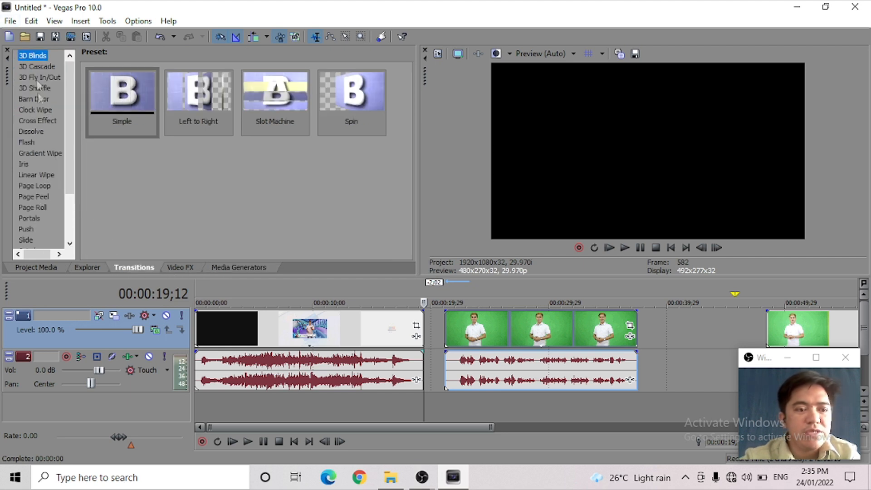
{"action": "left_click_drag", "start_coordinate": [72, 102], "coordinate": [115, 114]}
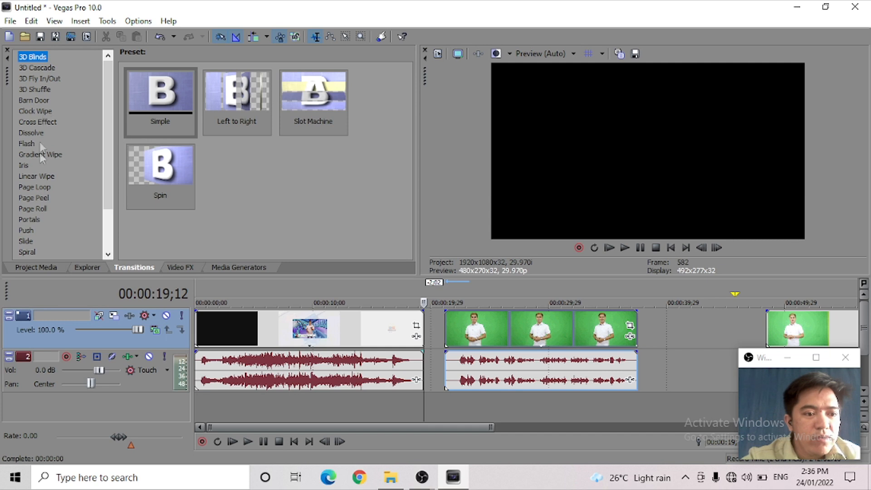
{"action": "left_click_drag", "start_coordinate": [109, 138], "coordinate": [112, 173]}
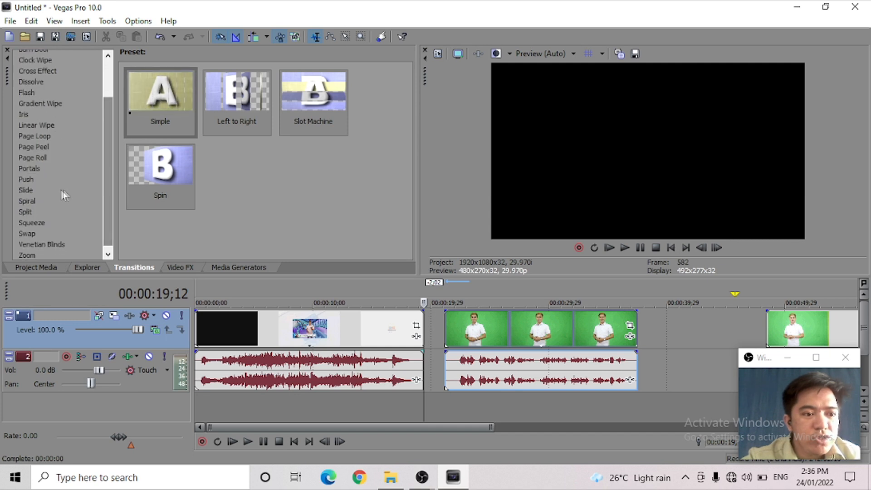
{"action": "left_click", "coordinate": [25, 180]}
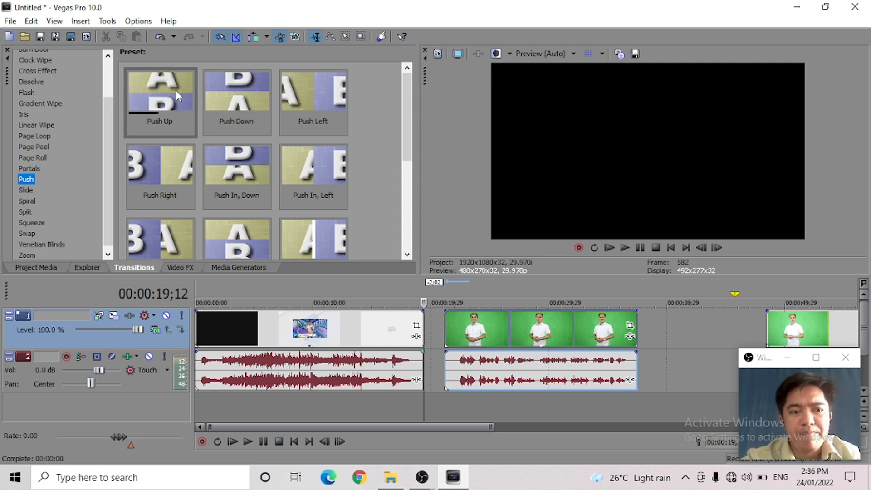
{"action": "left_click", "coordinate": [162, 95]}
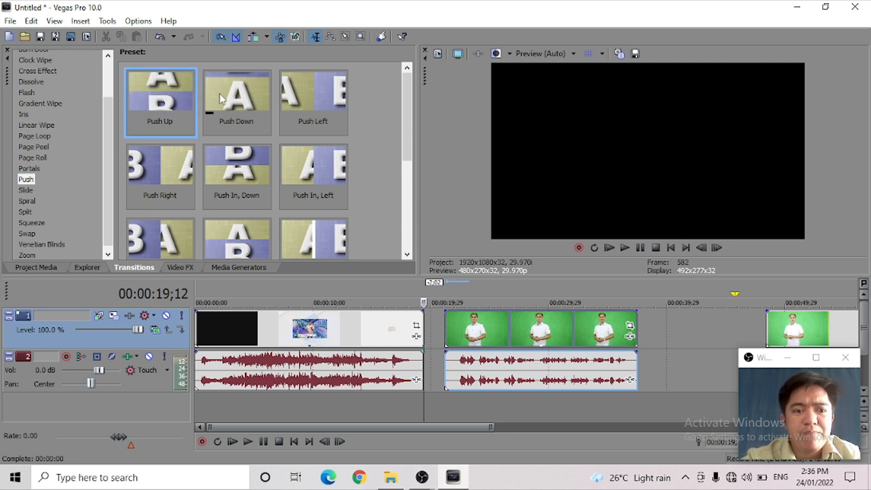
{"action": "left_click", "coordinate": [320, 99]}
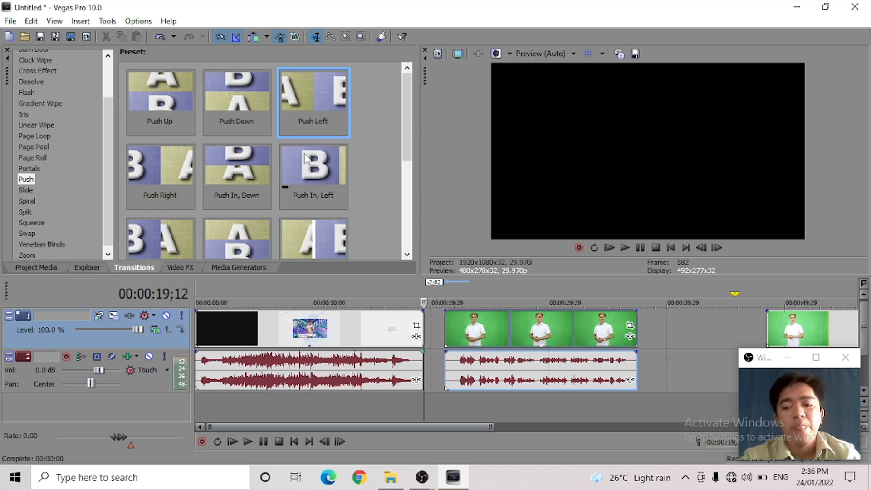
Apply the Push Up transition to the end of the OBB clip, keeping its default settings.
{"action": "left_click", "coordinate": [152, 102]}
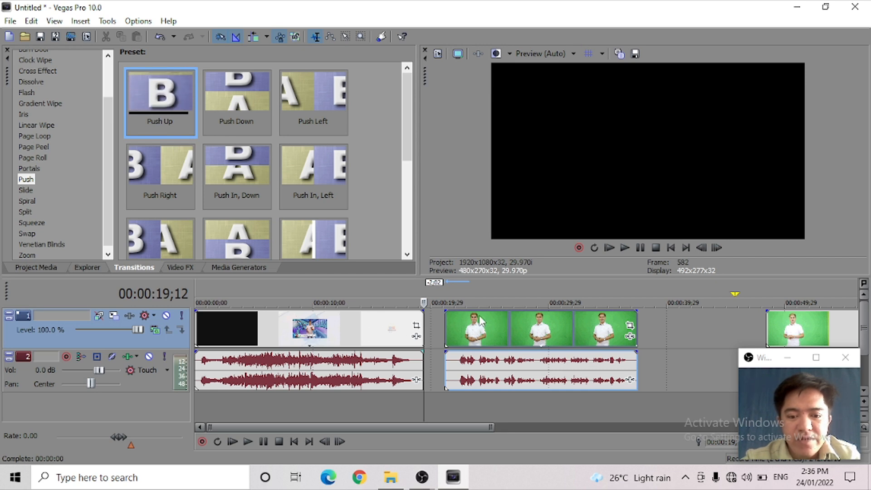
{"action": "left_click_drag", "start_coordinate": [165, 101], "coordinate": [187, 125]}
{"action": "left_click_drag", "start_coordinate": [209, 170], "coordinate": [353, 277]}
{"action": "left_click_drag", "start_coordinate": [411, 307], "coordinate": [422, 327]}
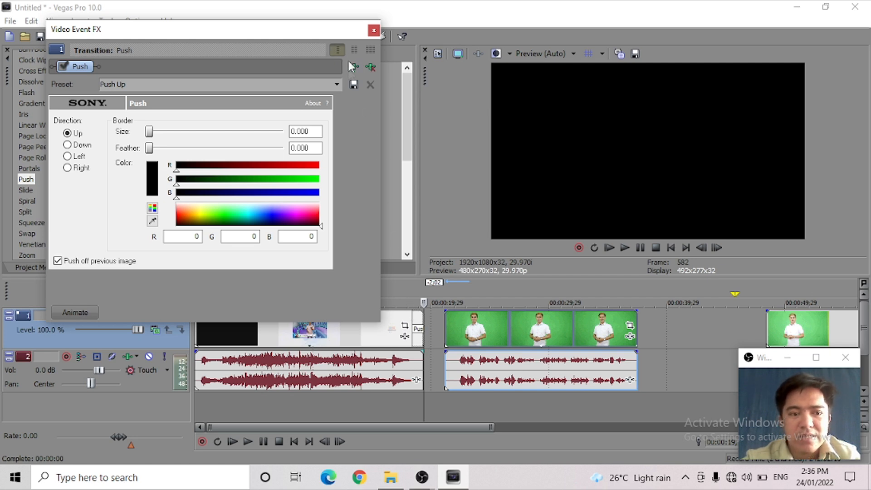
{"action": "left_click", "coordinate": [374, 30]}
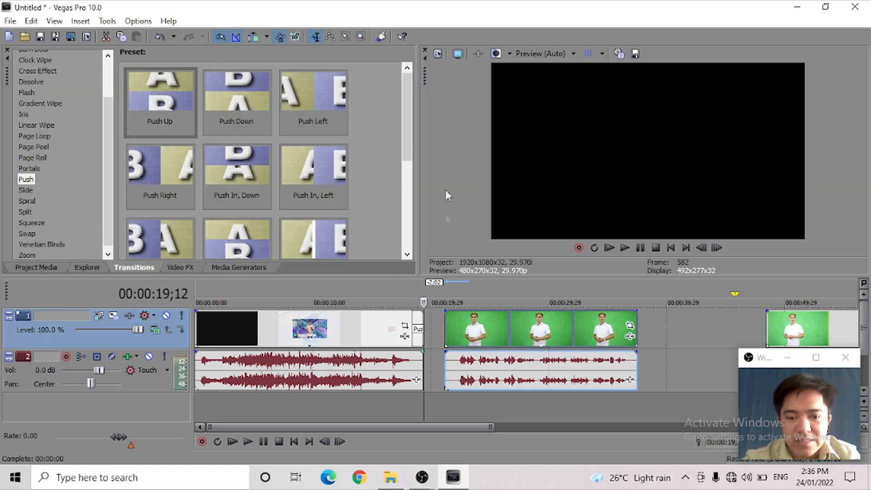
Play the end of the OBB clip from just before its Push transition to preview the effect.
{"action": "left_click", "coordinate": [405, 294]}
{"action": "left_click", "coordinate": [402, 289]}
{"action": "left_click", "coordinate": [404, 290]}
{"action": "key", "text": "space"}
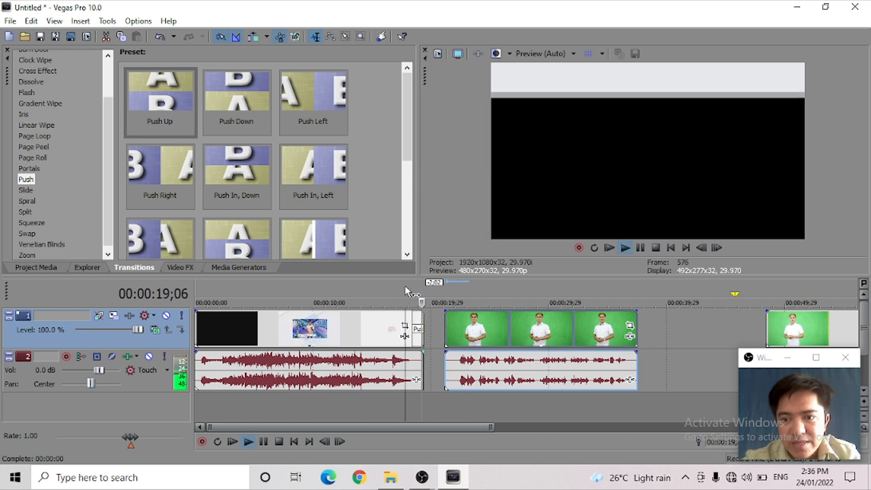
Stop playback and insert a new empty video track above the one holding the clips.
{"action": "key", "text": "space"}
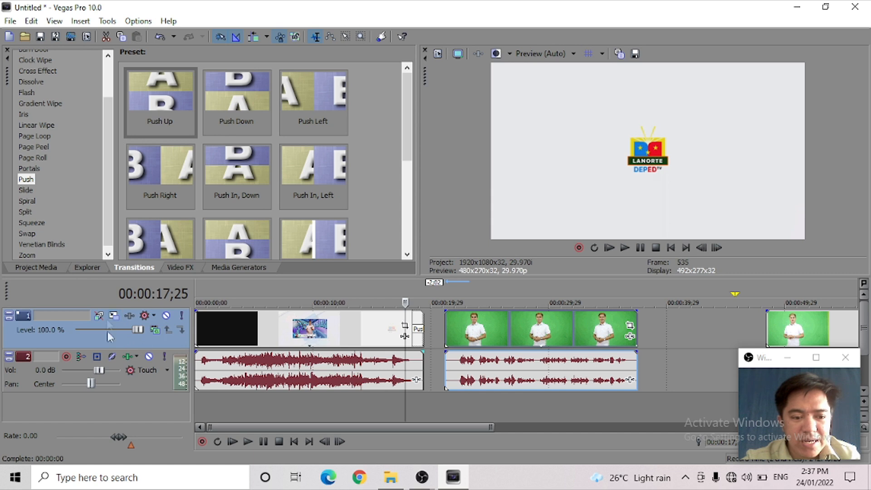
{"action": "right_click", "coordinate": [119, 340]}
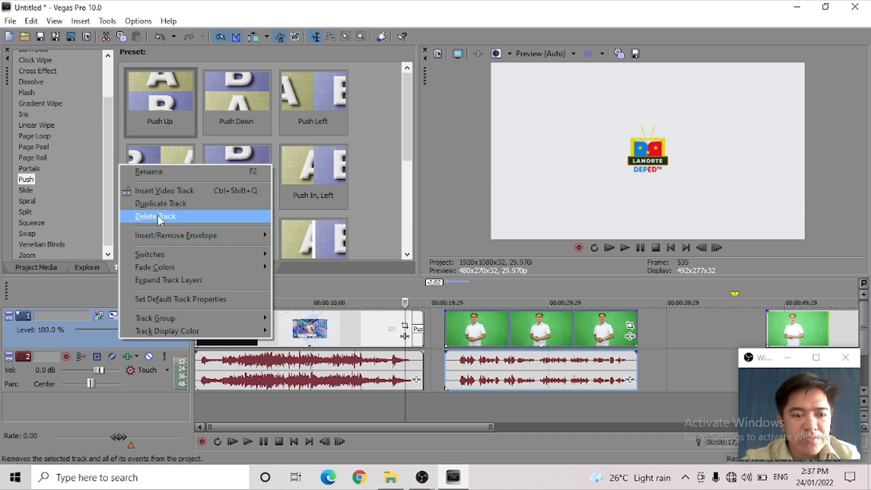
{"action": "left_click", "coordinate": [158, 191]}
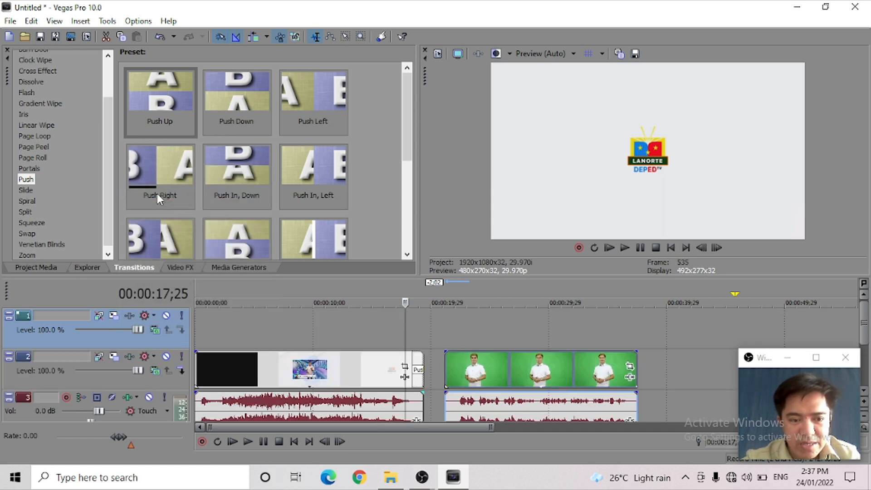
{"action": "right_click", "coordinate": [145, 382]}
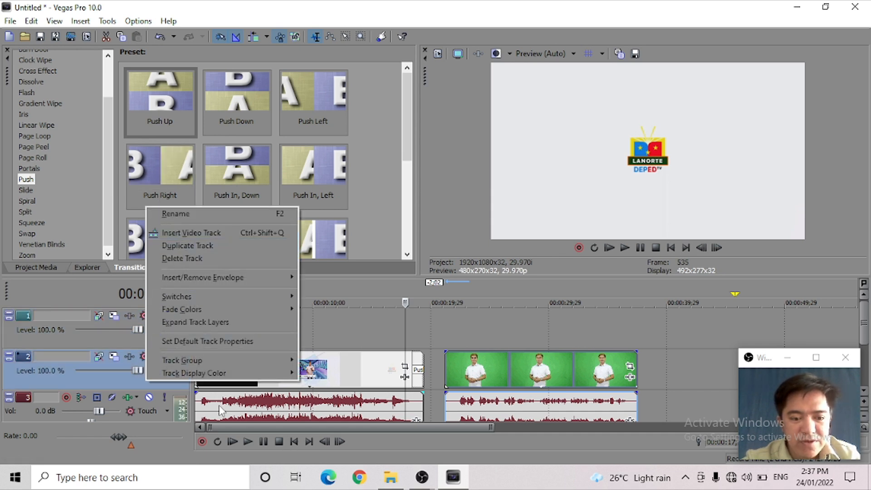
{"action": "left_click", "coordinate": [139, 383]}
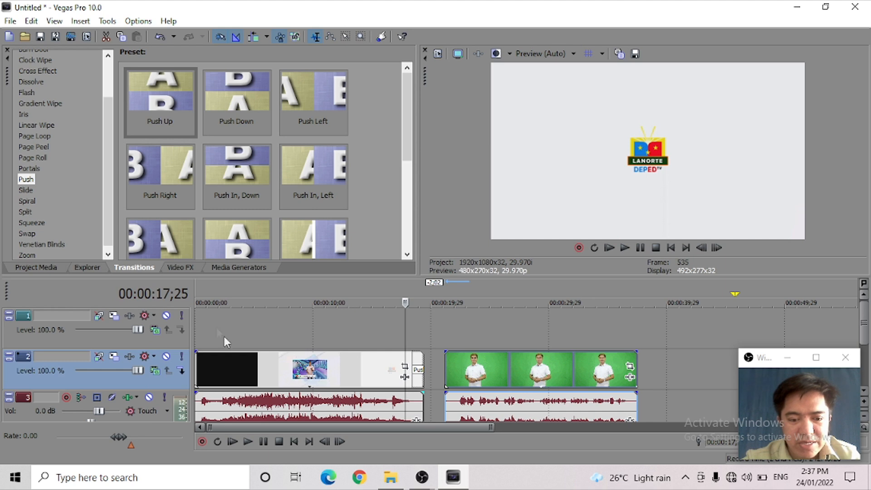
Move the video of the OBB clip up onto the new empty video track, keeping its time position.
{"action": "left_click", "coordinate": [234, 357]}
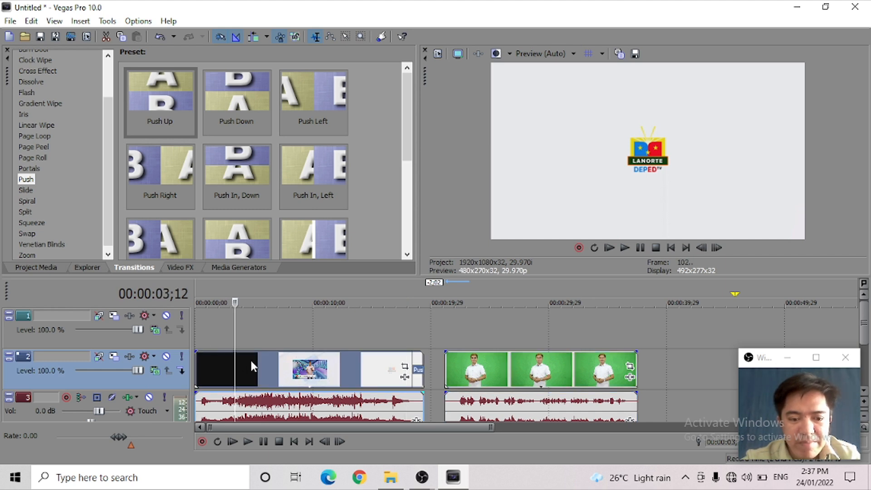
{"action": "left_click", "coordinate": [457, 332]}
{"action": "left_click", "coordinate": [294, 363]}
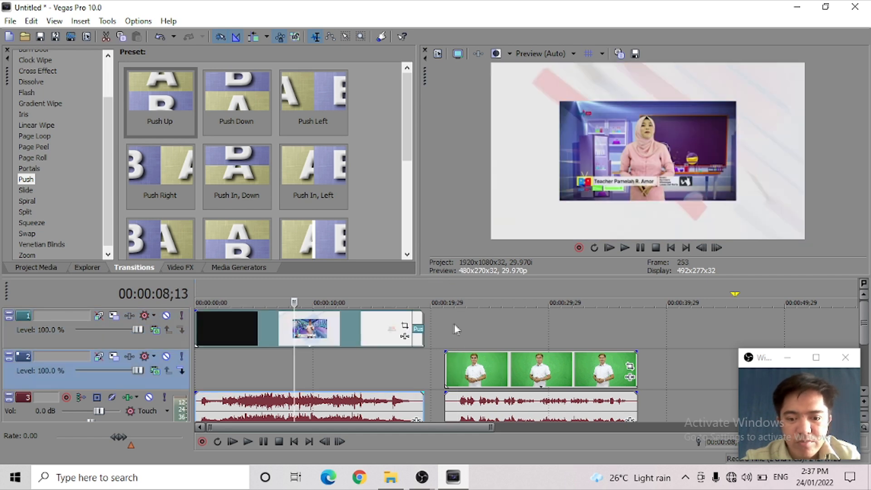
{"action": "left_click", "coordinate": [443, 325]}
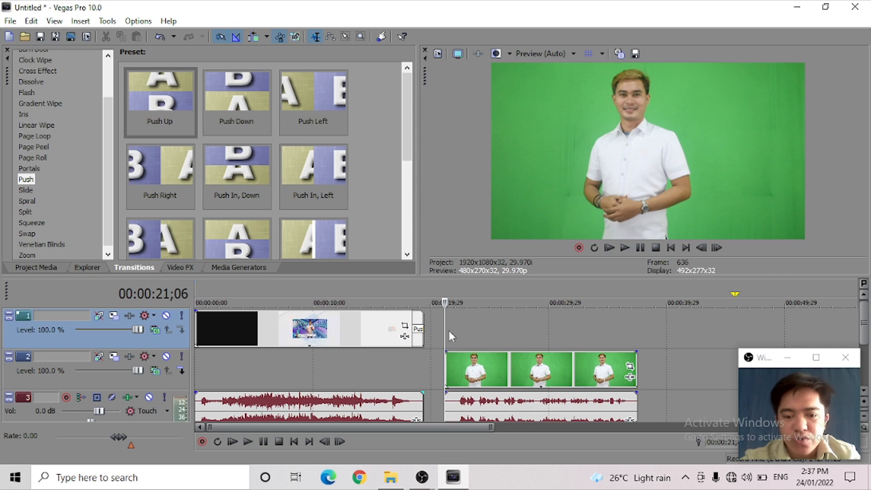
Move the first green-screen clip about 1:13 earlier, to just after the end of the OBB clip.
{"action": "left_click", "coordinate": [409, 366]}
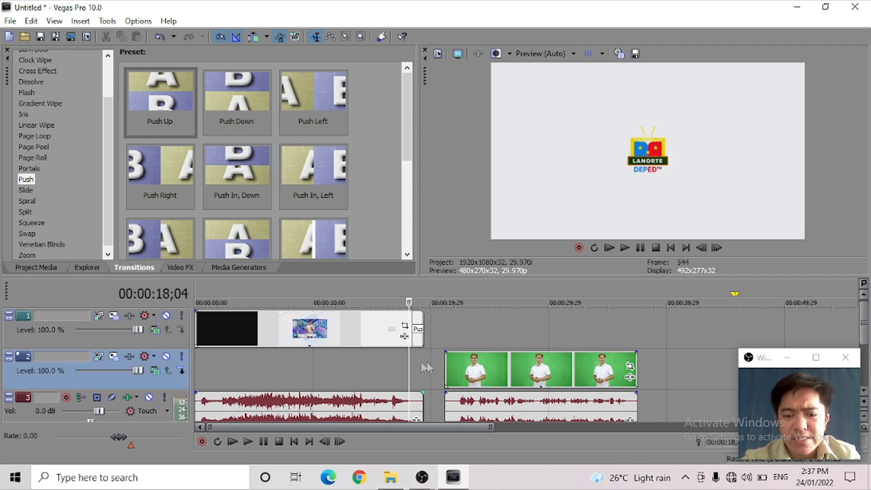
{"action": "scroll", "coordinate": [499, 367], "scroll_direction": "up", "scroll_amount": 2}
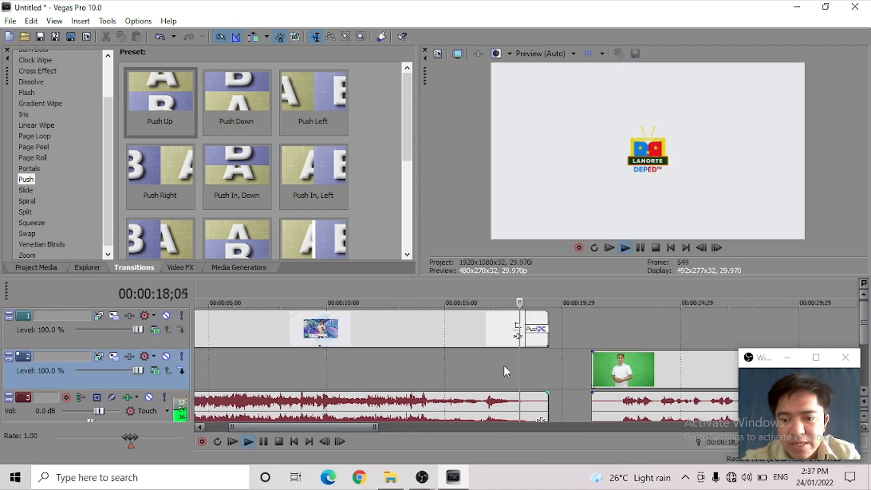
{"action": "key", "text": "space"}
{"action": "key", "text": "space"}
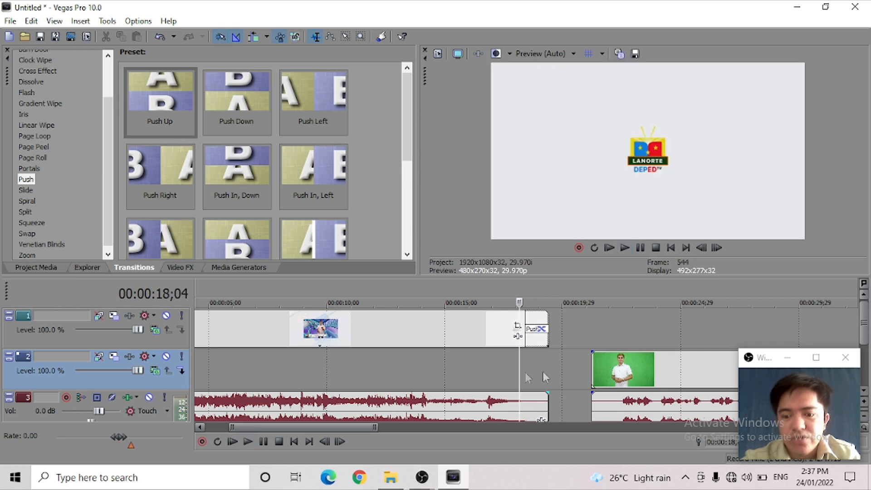
{"action": "left_click_drag", "start_coordinate": [623, 368], "coordinate": [589, 369]}
{"action": "left_click", "coordinate": [570, 340]}
{"action": "scroll", "coordinate": [575, 351], "scroll_direction": "down", "scroll_amount": 2}
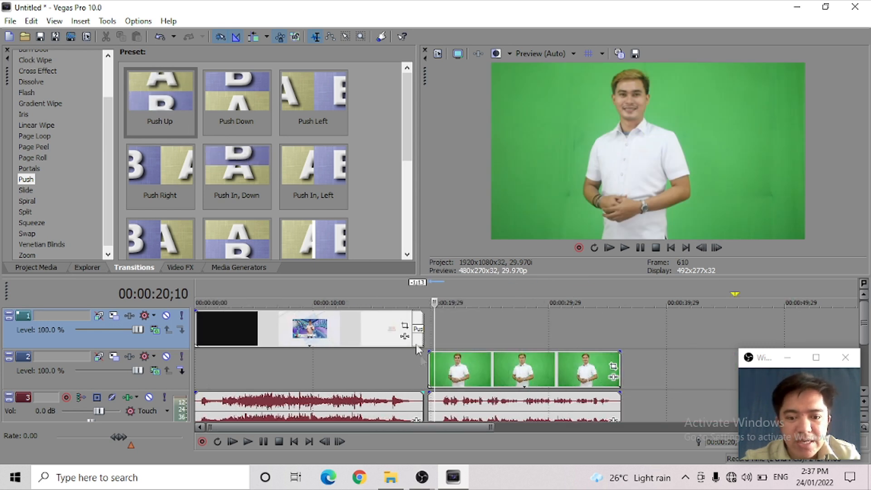
Apply the Push Up transition with default settings to the start of the first green-screen clip and play across the cut.
{"action": "left_click_drag", "start_coordinate": [151, 101], "coordinate": [430, 364]}
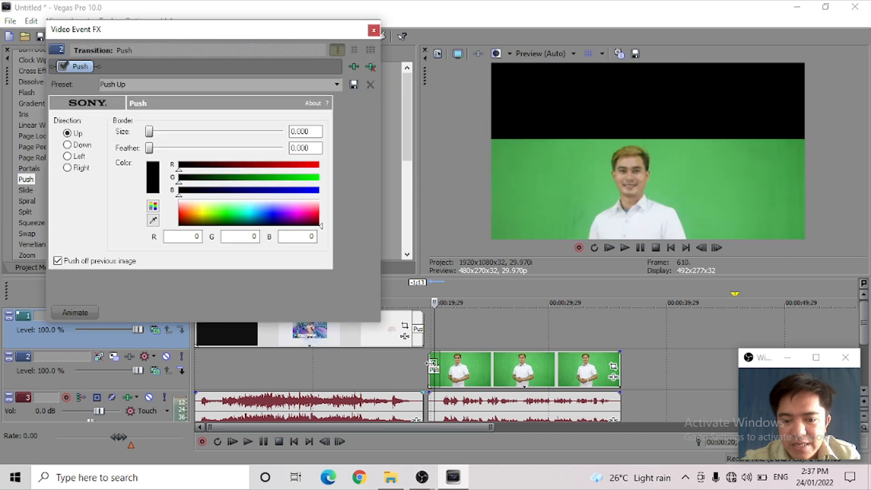
{"action": "left_click", "coordinate": [373, 32]}
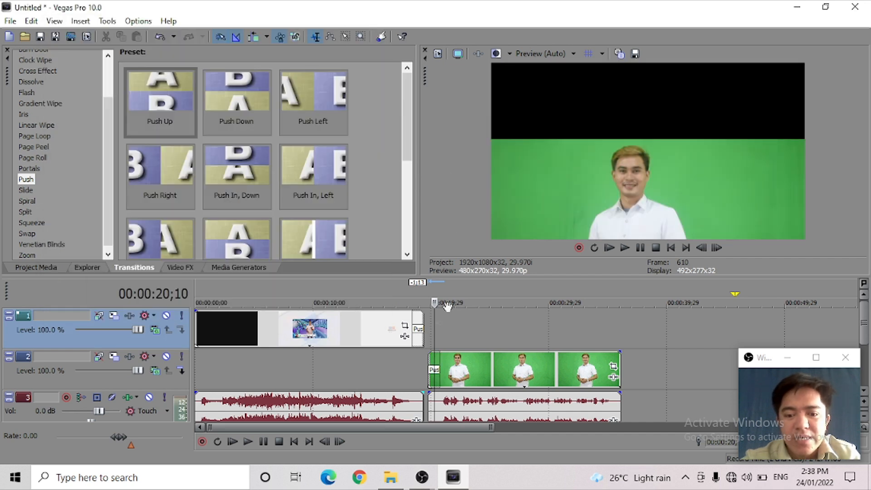
{"action": "left_click", "coordinate": [411, 358]}
{"action": "key", "text": "space"}
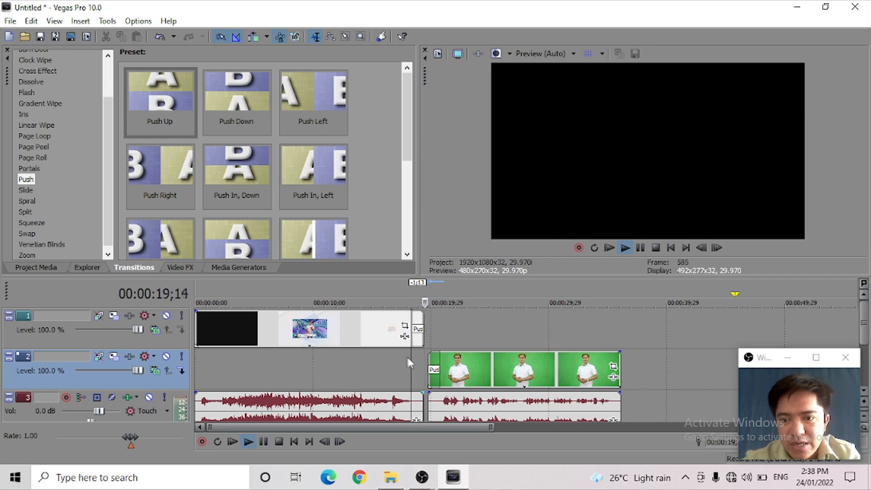
{"action": "key", "text": "space"}
Move the first green-screen clip earlier until its opening Push transition lines up with the Push transition ending the OBB clip.
{"action": "scroll", "coordinate": [463, 361], "scroll_direction": "up", "scroll_amount": 5}
{"action": "scroll", "coordinate": [570, 372], "scroll_direction": "up", "scroll_amount": 3}
{"action": "scroll", "coordinate": [573, 371], "scroll_direction": "down", "scroll_amount": 2}
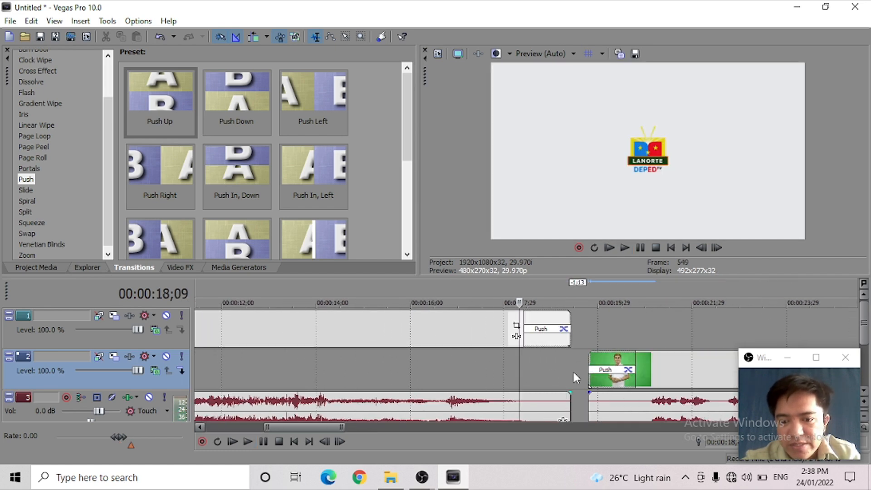
{"action": "left_click_drag", "start_coordinate": [663, 373], "coordinate": [600, 363]}
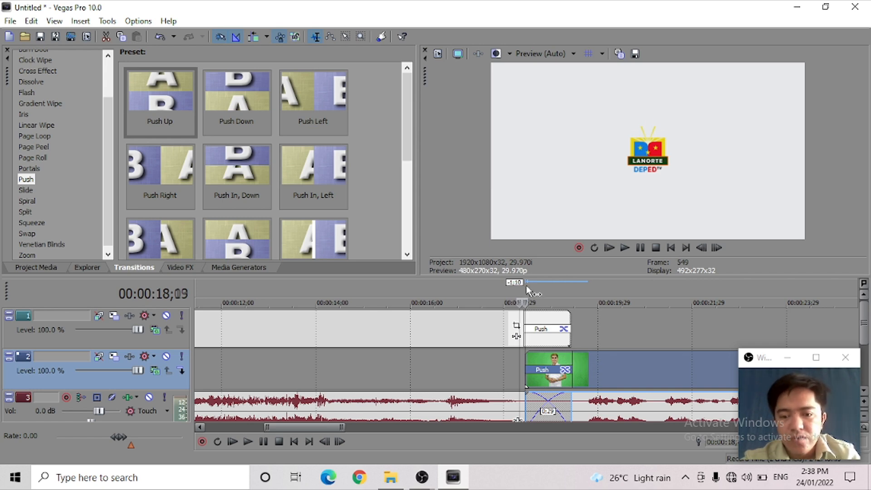
{"action": "scroll", "coordinate": [594, 339], "scroll_direction": "up", "scroll_amount": 5}
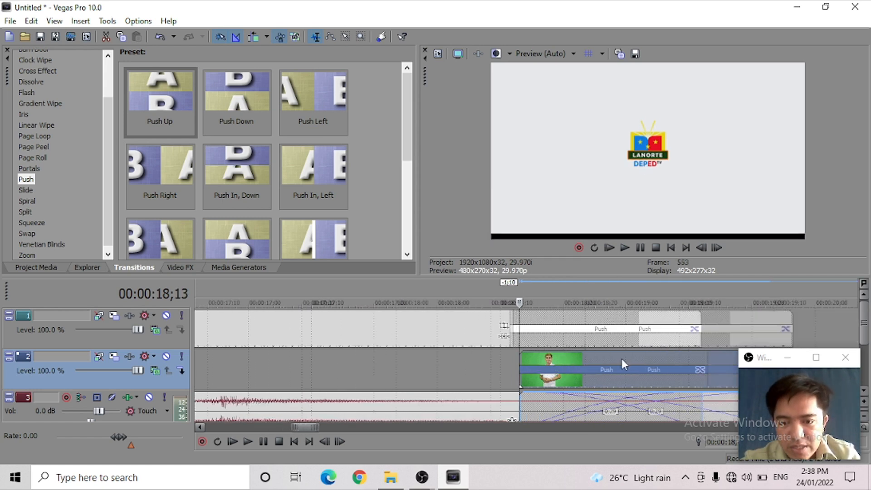
{"action": "left_click_drag", "start_coordinate": [641, 371], "coordinate": [600, 358]}
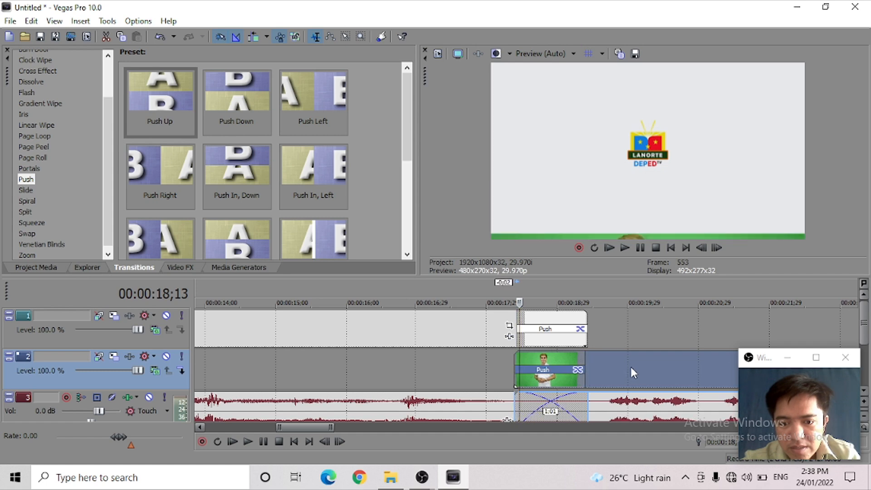
{"action": "scroll", "coordinate": [631, 367], "scroll_direction": "up", "scroll_amount": 10}
{"action": "scroll", "coordinate": [487, 366], "scroll_direction": "down", "scroll_amount": 12}
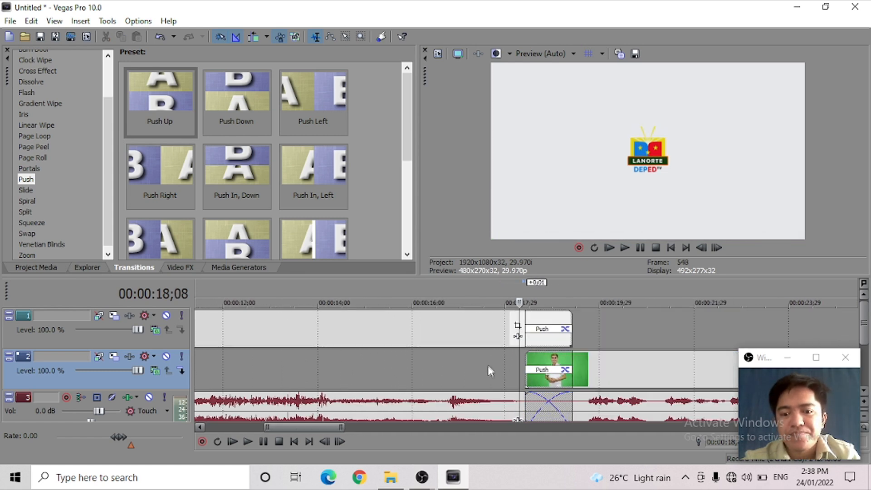
Play the overlapping Push transitions between the OBB clip and the first green-screen clip to preview the effect.
{"action": "key", "text": "space"}
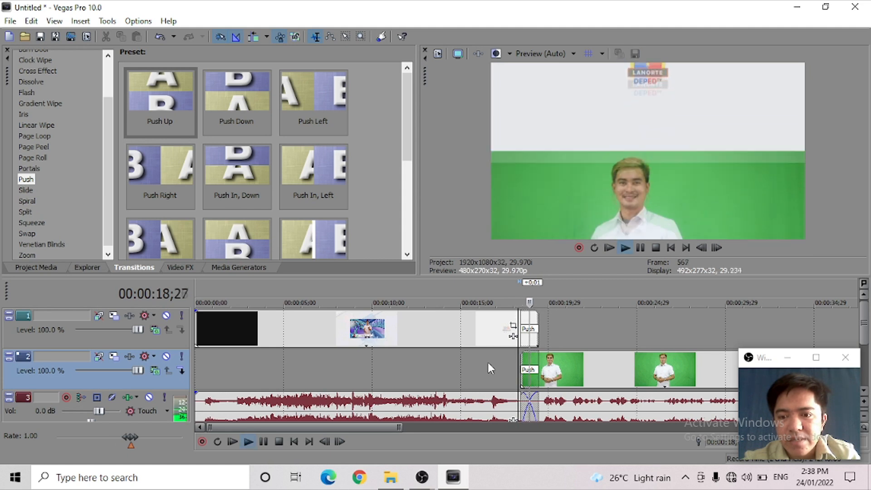
{"action": "key", "text": "space"}
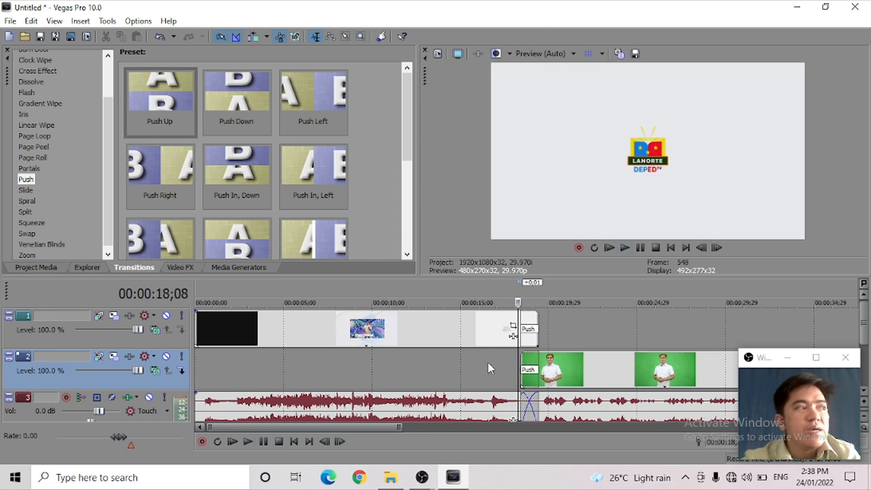
{"action": "scroll", "coordinate": [522, 347], "scroll_direction": "down", "scroll_amount": 4}
{"action": "scroll", "coordinate": [375, 359], "scroll_direction": "up", "scroll_amount": 3}
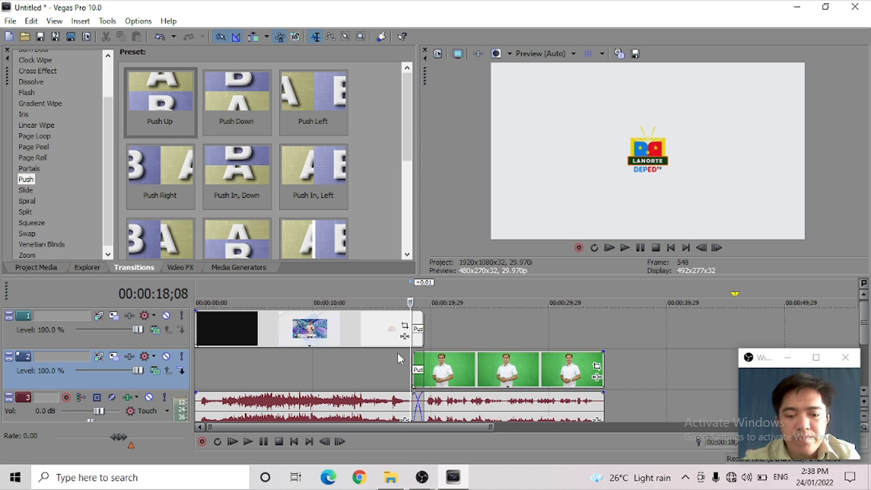
{"action": "scroll", "coordinate": [397, 353], "scroll_direction": "down", "scroll_amount": 3}
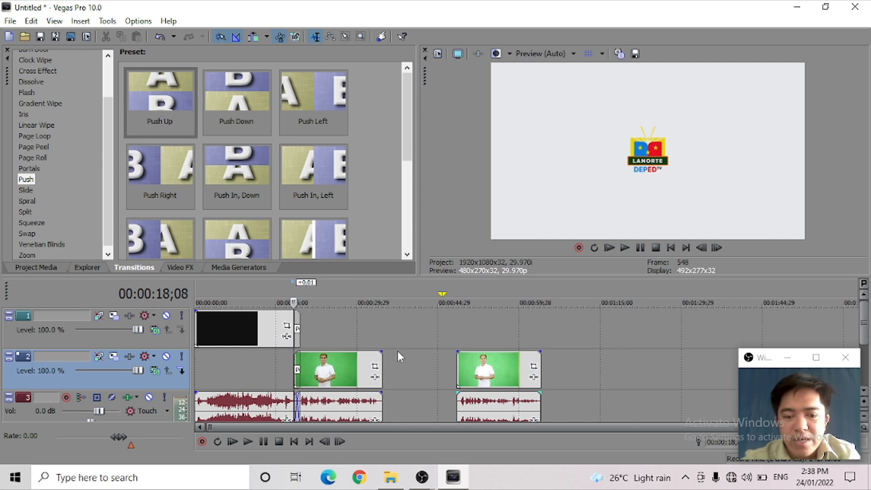
{"action": "scroll", "coordinate": [381, 370], "scroll_direction": "up", "scroll_amount": 3}
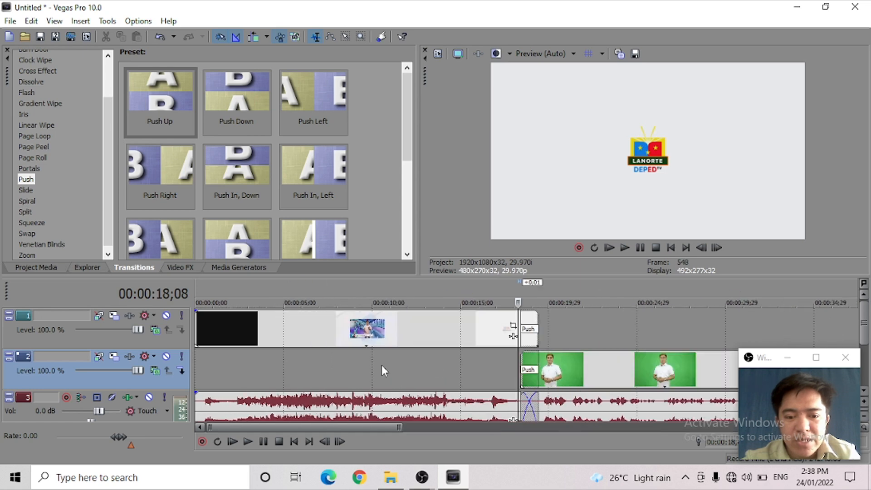
{"action": "scroll", "coordinate": [382, 370], "scroll_direction": "up", "scroll_amount": 1}
{"action": "scroll", "coordinate": [381, 370], "scroll_direction": "down", "scroll_amount": 3}
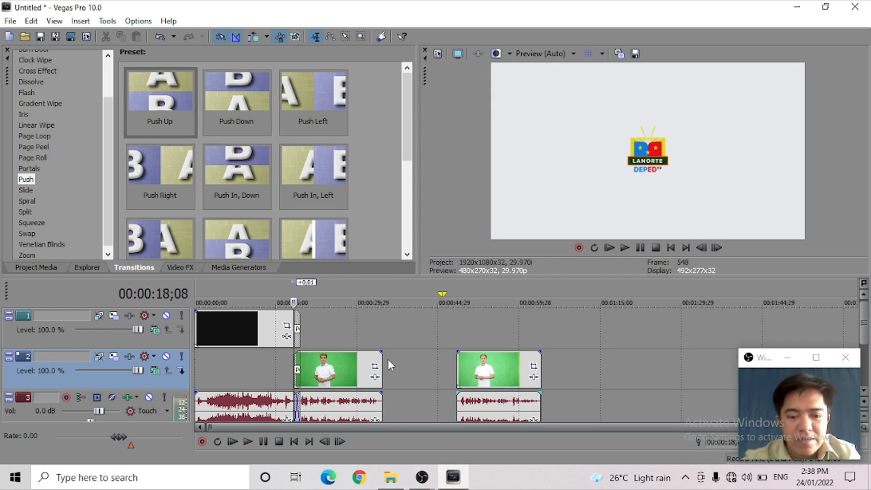
{"action": "scroll", "coordinate": [517, 340], "scroll_direction": "up", "scroll_amount": 2}
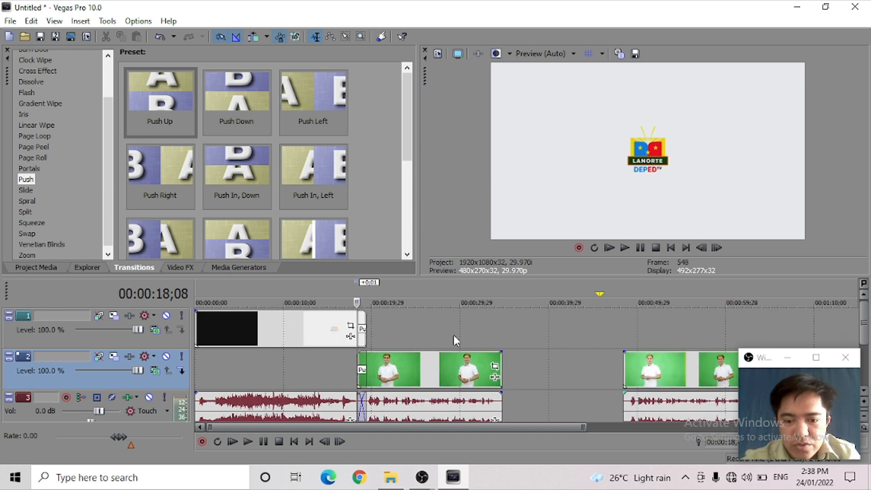
{"action": "scroll", "coordinate": [477, 337], "scroll_direction": "up", "scroll_amount": 2}
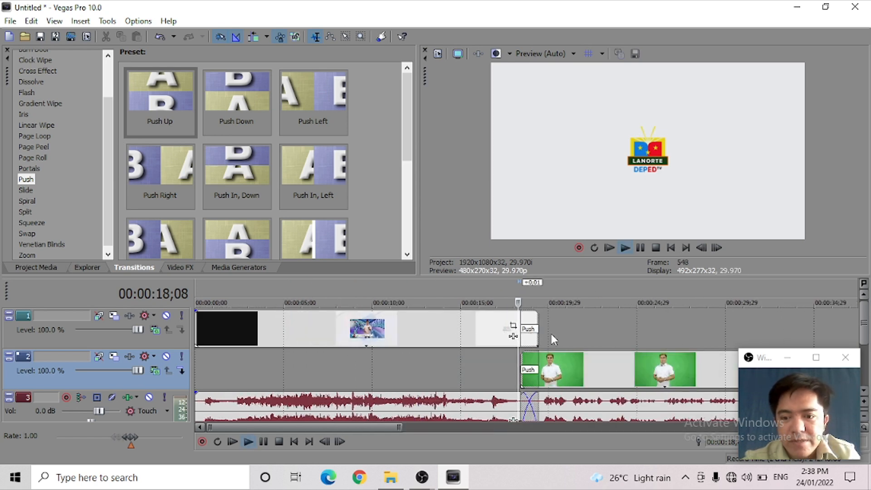
{"action": "key", "text": "space"}
{"action": "key", "text": "space"}
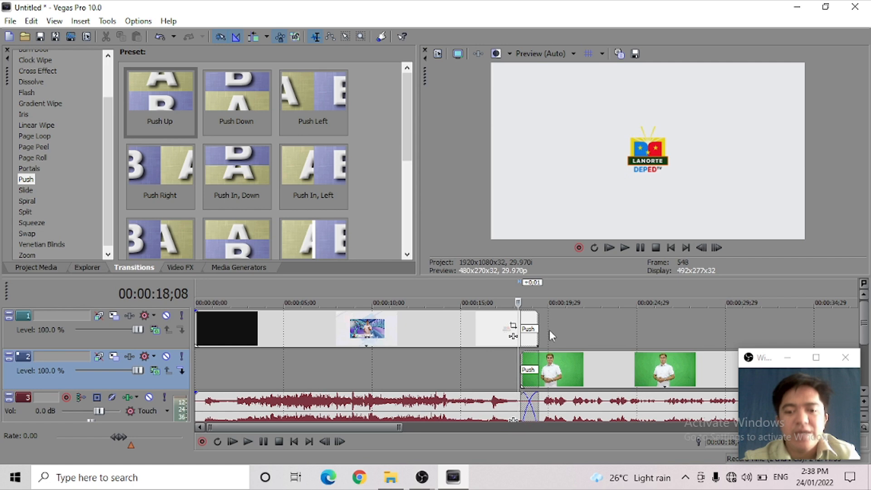
Move the last green-screen clip about 2:11 earlier and place its video on the top video track.
{"action": "scroll", "coordinate": [545, 342], "scroll_direction": "down", "scroll_amount": 3}
{"action": "left_click_drag", "start_coordinate": [496, 363], "coordinate": [483, 358]}
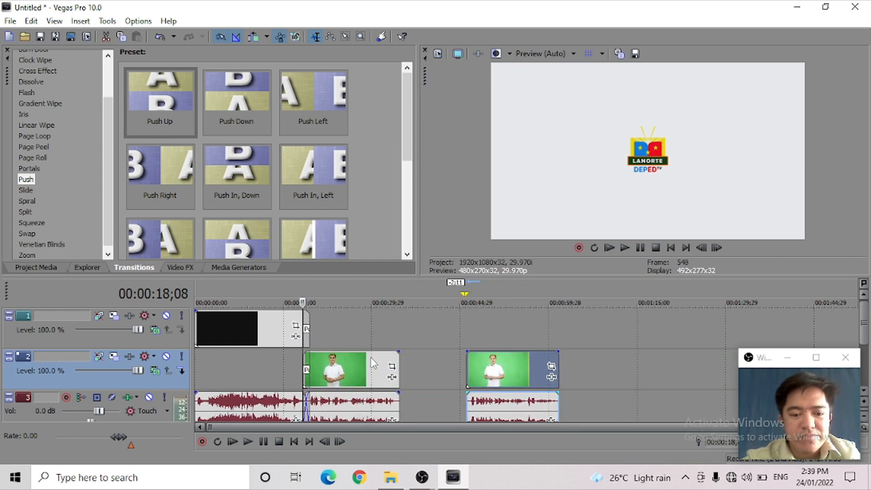
{"action": "scroll", "coordinate": [374, 358], "scroll_direction": "up", "scroll_amount": 4}
{"action": "scroll", "coordinate": [382, 357], "scroll_direction": "down", "scroll_amount": 4}
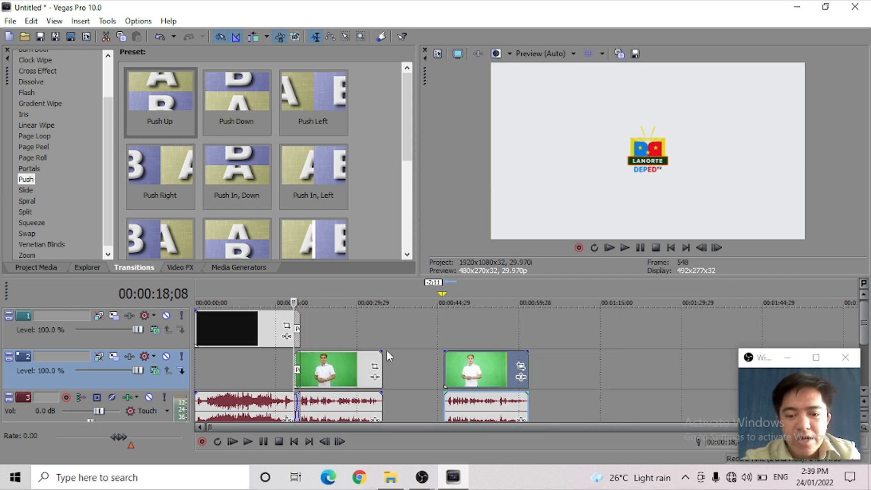
{"action": "left_click", "coordinate": [391, 328]}
{"action": "left_click", "coordinate": [357, 330]}
{"action": "left_click", "coordinate": [454, 336]}
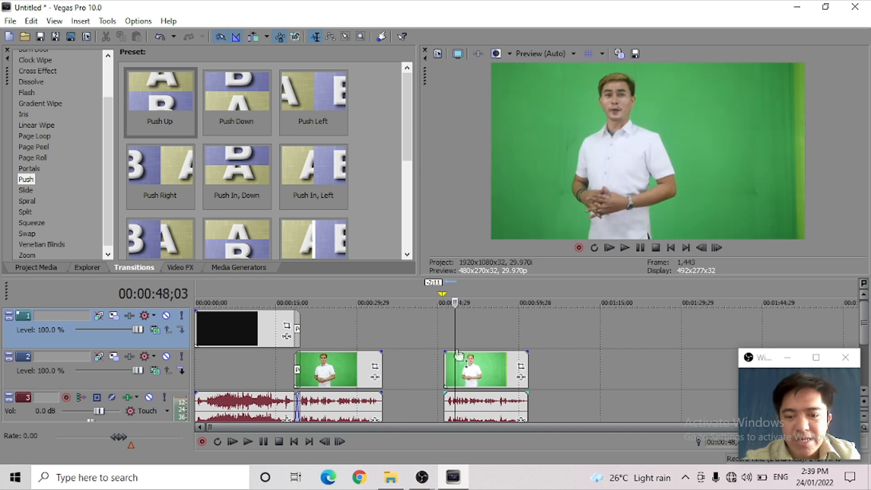
{"action": "left_click_drag", "start_coordinate": [465, 362], "coordinate": [463, 338]}
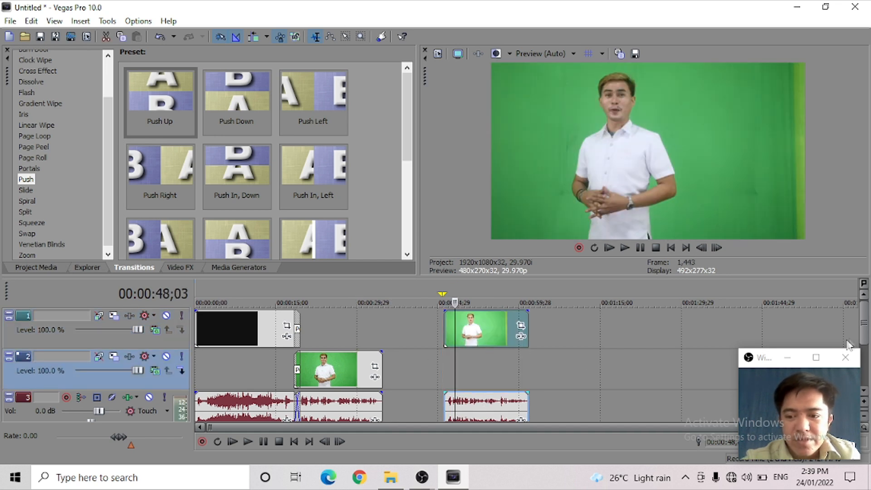
Insert a new empty audio track below the existing audio track.
{"action": "left_click_drag", "start_coordinate": [866, 321], "coordinate": [869, 351]}
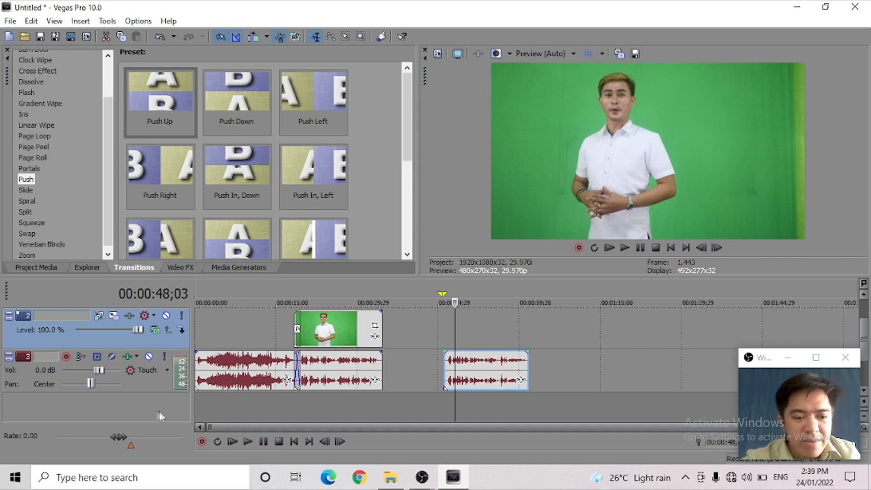
{"action": "right_click", "coordinate": [130, 408]}
{"action": "left_click", "coordinate": [151, 367]}
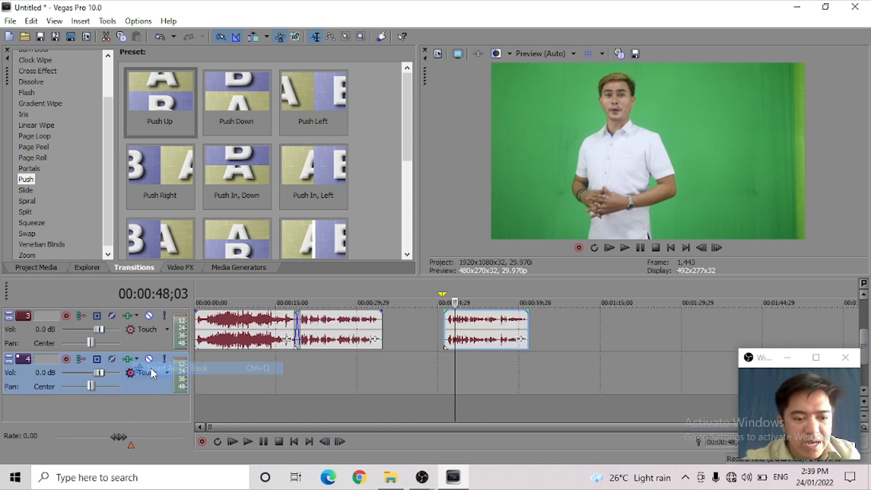
Move the first green-screen clip's audio onto the new lower audio track, keeping its timing.
{"action": "left_click", "coordinate": [319, 335]}
{"action": "left_click", "coordinate": [297, 361]}
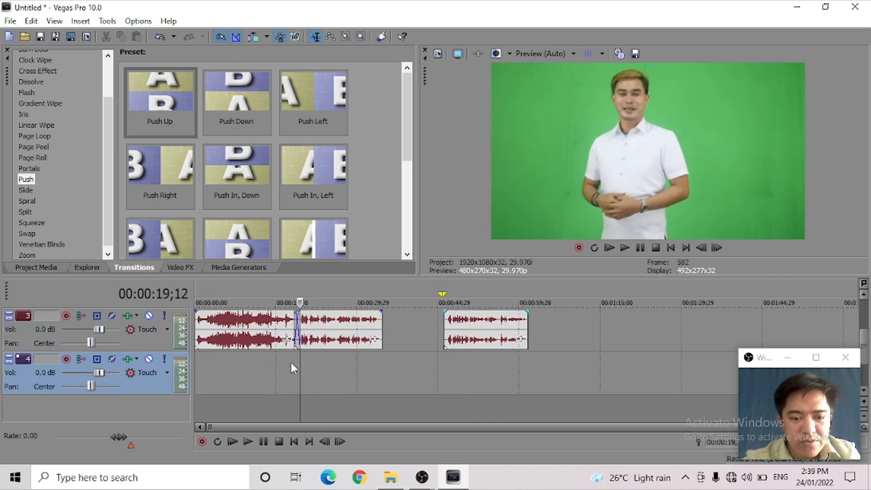
{"action": "left_click", "coordinate": [294, 363]}
{"action": "left_click_drag", "start_coordinate": [316, 345], "coordinate": [316, 363]}
Move the last green-screen clip 11:10 earlier so it starts where the first green-screen clip ends.
{"action": "left_click_drag", "start_coordinate": [477, 338], "coordinate": [417, 336]}
{"action": "left_click_drag", "start_coordinate": [867, 349], "coordinate": [286, 343]}
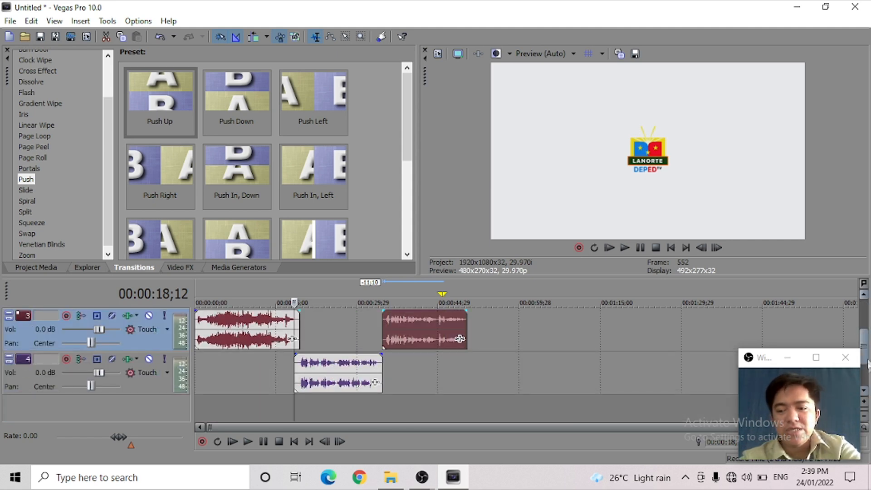
{"action": "left_click_drag", "start_coordinate": [867, 349], "coordinate": [866, 331]}
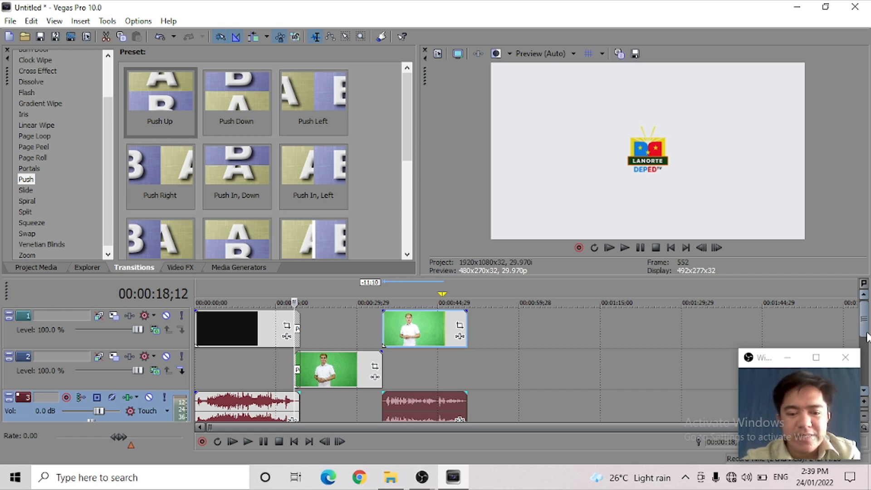
Apply the Cross Zoom A/B preset of Cross Effect to the start of the last green-screen clip.
{"action": "left_click", "coordinate": [381, 296]}
{"action": "scroll", "coordinate": [457, 335], "scroll_direction": "up", "scroll_amount": 3}
{"action": "scroll", "coordinate": [481, 344], "scroll_direction": "down", "scroll_amount": 4}
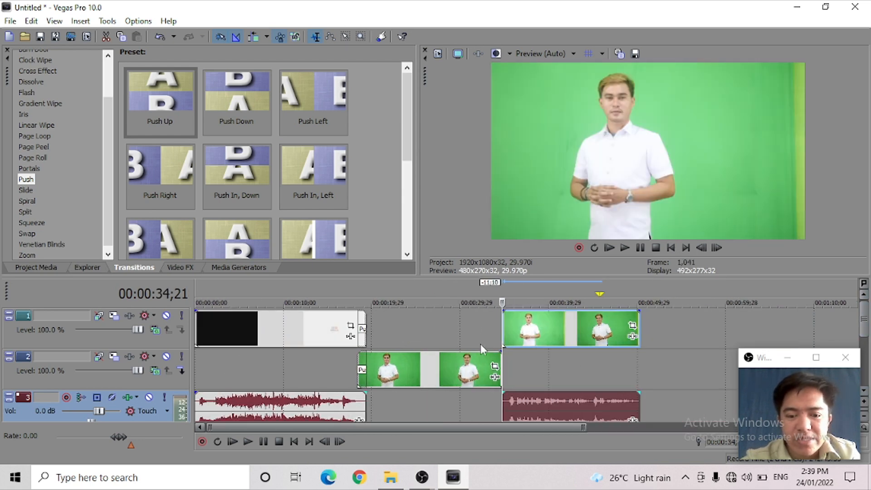
{"action": "scroll", "coordinate": [527, 361], "scroll_direction": "up", "scroll_amount": 3}
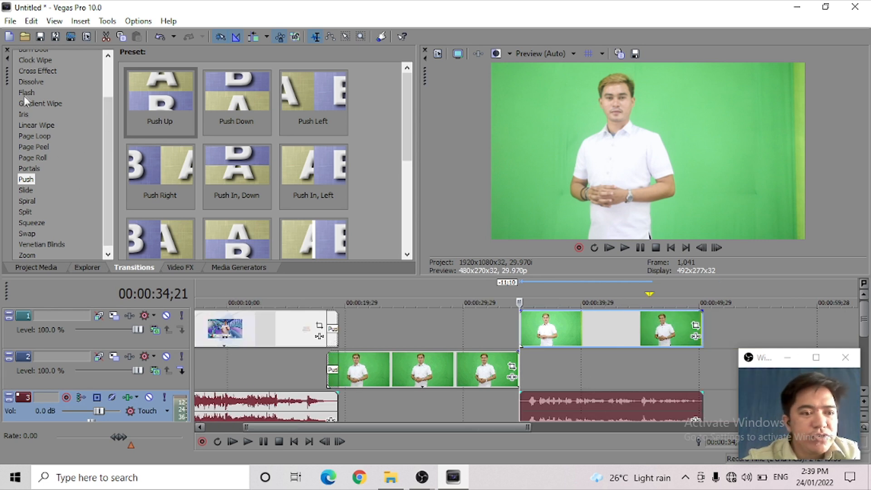
{"action": "left_click", "coordinate": [32, 71]}
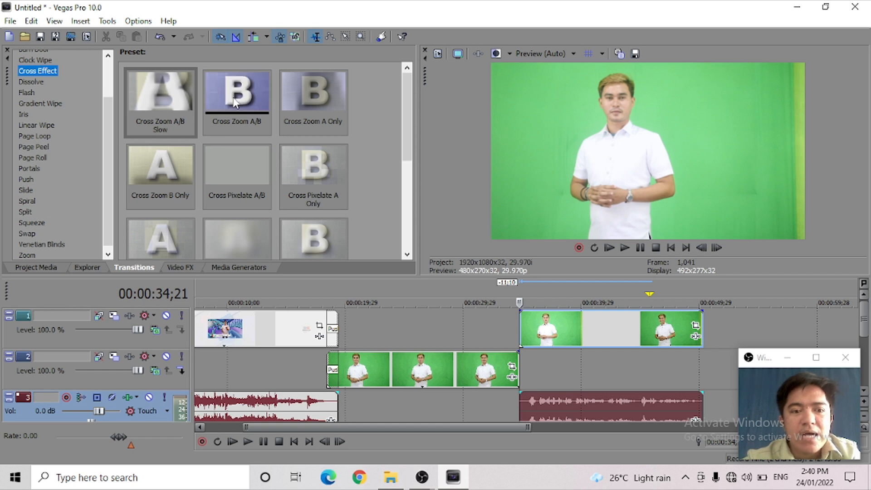
{"action": "left_click_drag", "start_coordinate": [246, 95], "coordinate": [521, 329]}
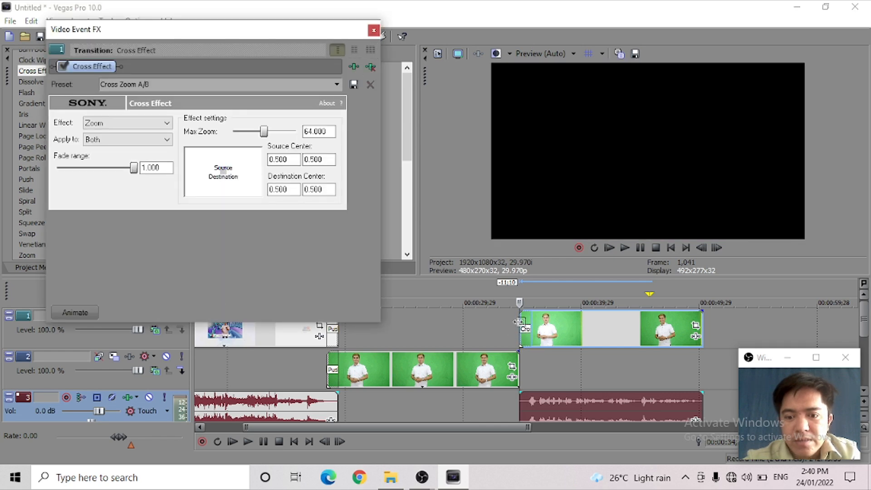
{"action": "left_click", "coordinate": [374, 30]}
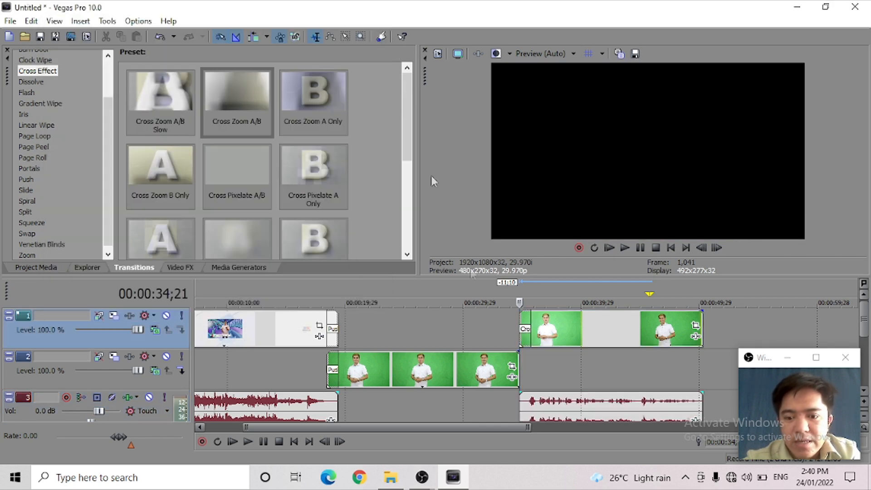
Move the last green-screen clip 1:00 earlier so its Cross Effect overlaps the first green-screen clip's end, and preview the join.
{"action": "scroll", "coordinate": [532, 361], "scroll_direction": "up", "scroll_amount": 5}
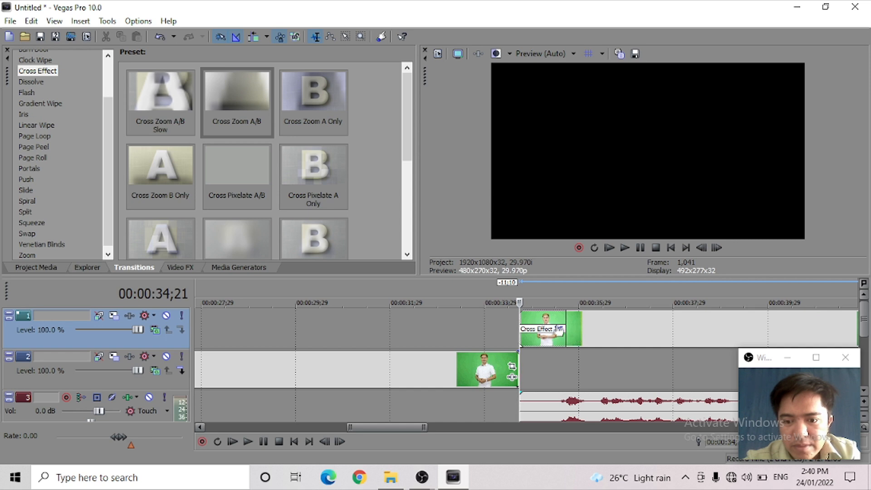
{"action": "left_click_drag", "start_coordinate": [605, 328], "coordinate": [559, 331]}
{"action": "left_click", "coordinate": [452, 328]}
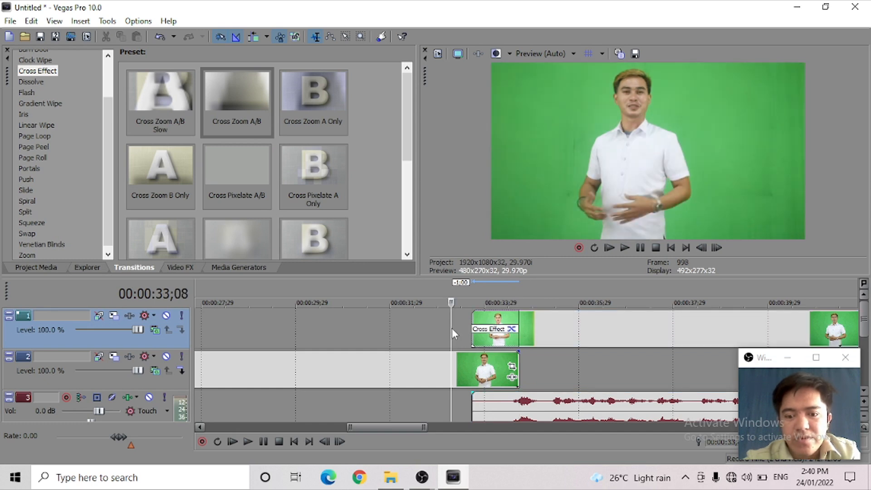
{"action": "key", "text": "space"}
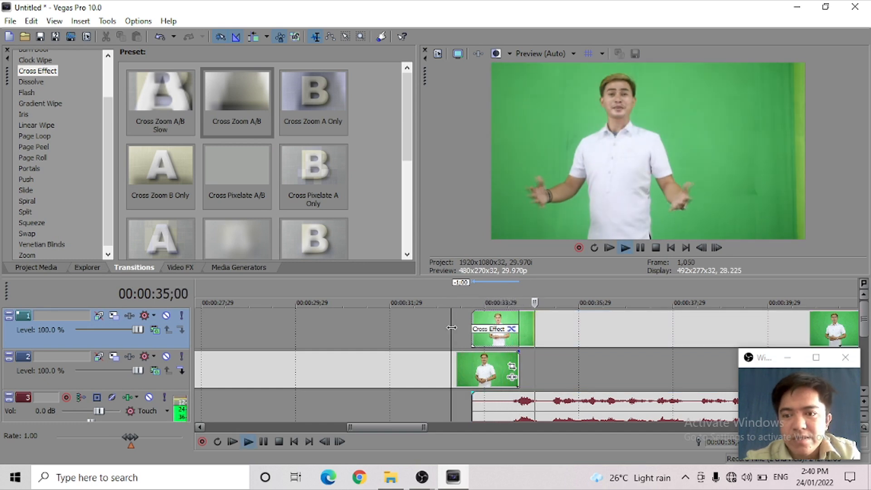
{"action": "key", "text": "space"}
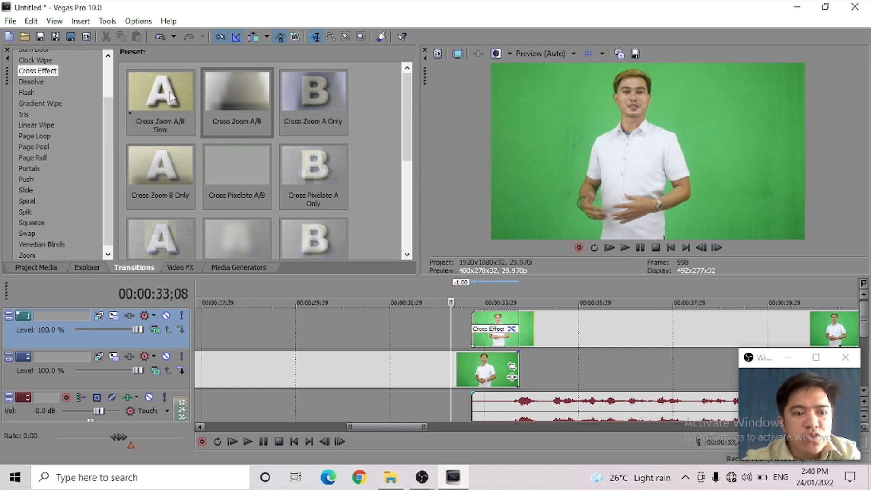
Apply the Cross Zoom A/B transition to the end of the first green-screen clip, keeping its default settings.
{"action": "left_click_drag", "start_coordinate": [237, 102], "coordinate": [517, 363]}
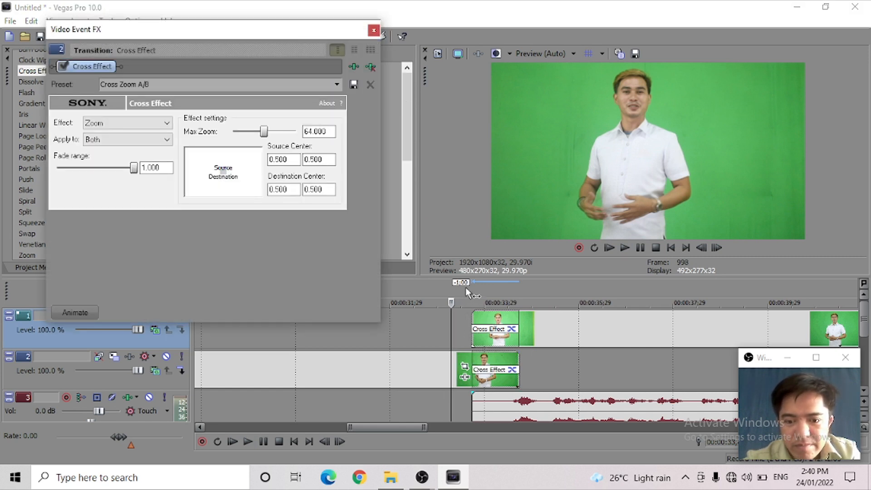
{"action": "left_click", "coordinate": [471, 295]}
{"action": "scroll", "coordinate": [507, 356], "scroll_direction": "up", "scroll_amount": 3}
{"action": "scroll", "coordinate": [502, 358], "scroll_direction": "down", "scroll_amount": 2}
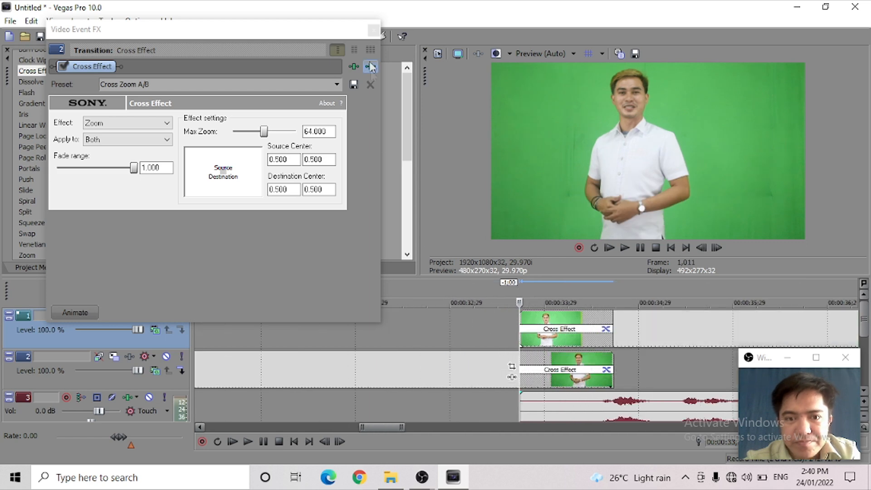
{"action": "left_click", "coordinate": [373, 29]}
Play the overlapping Cross Effect transitions between the two green-screen clips to preview the effect.
{"action": "key", "text": "space"}
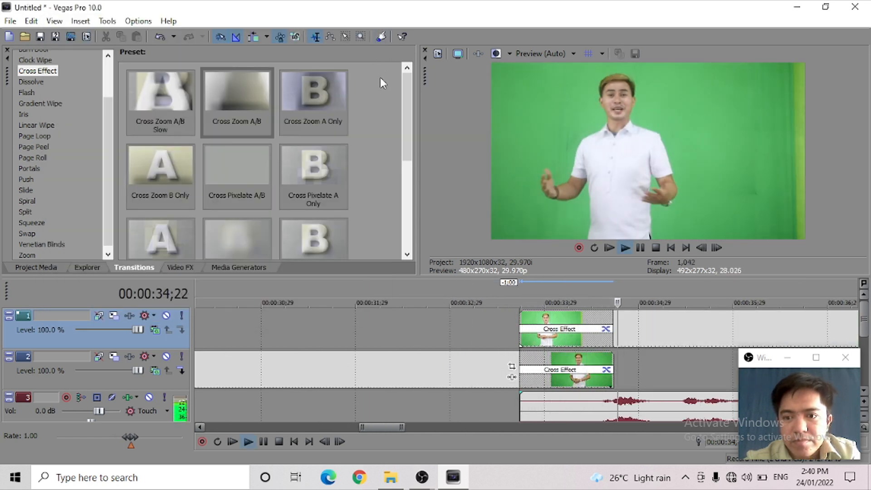
{"action": "scroll", "coordinate": [440, 331], "scroll_direction": "down", "scroll_amount": 4}
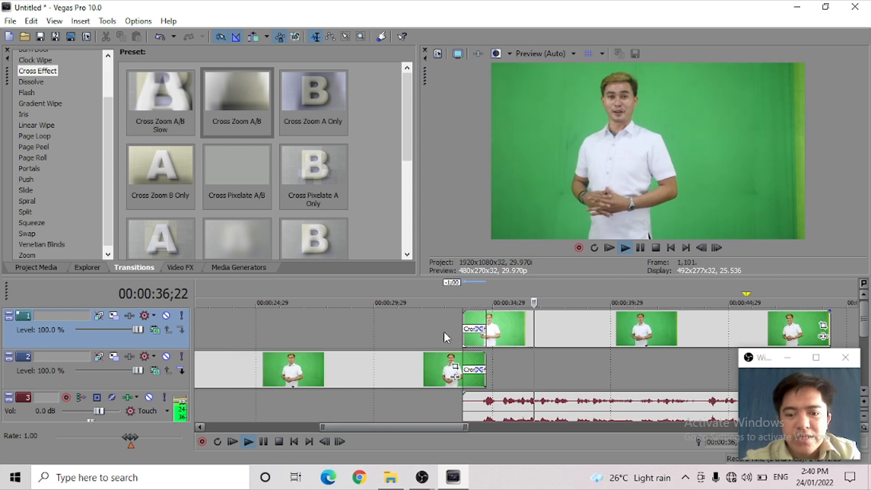
{"action": "left_click", "coordinate": [442, 327]}
{"action": "key", "text": "space"}
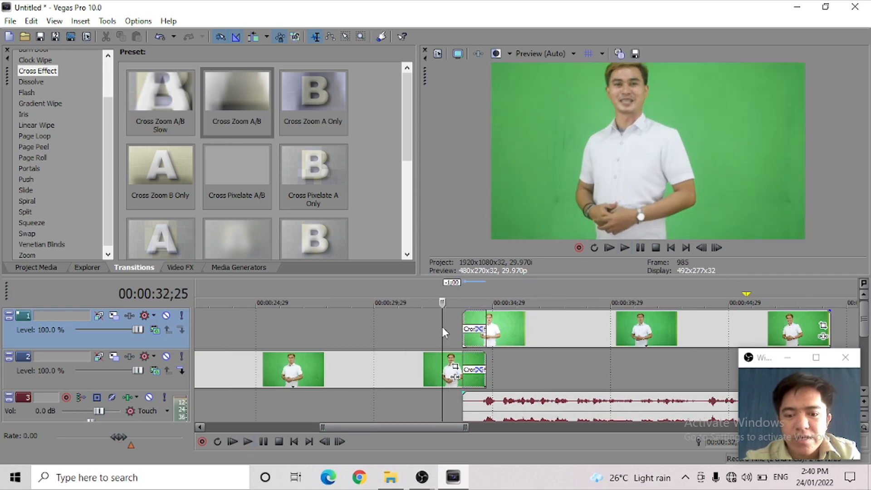
Browse the presets of the other transition types, from 3D Blinds through 3D Fly In/Out and Barn Door to Clock Wipe.
{"action": "scroll", "coordinate": [417, 323], "scroll_direction": "down", "scroll_amount": 5}
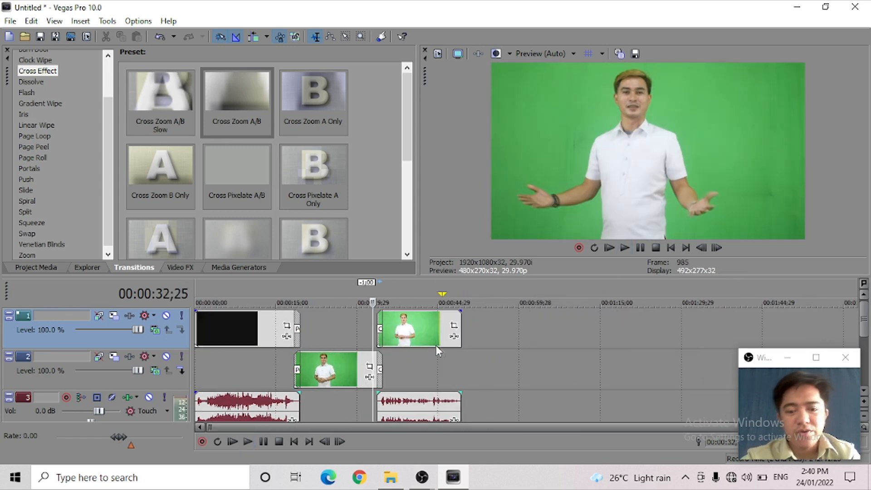
{"action": "scroll", "coordinate": [436, 345], "scroll_direction": "up", "scroll_amount": 3}
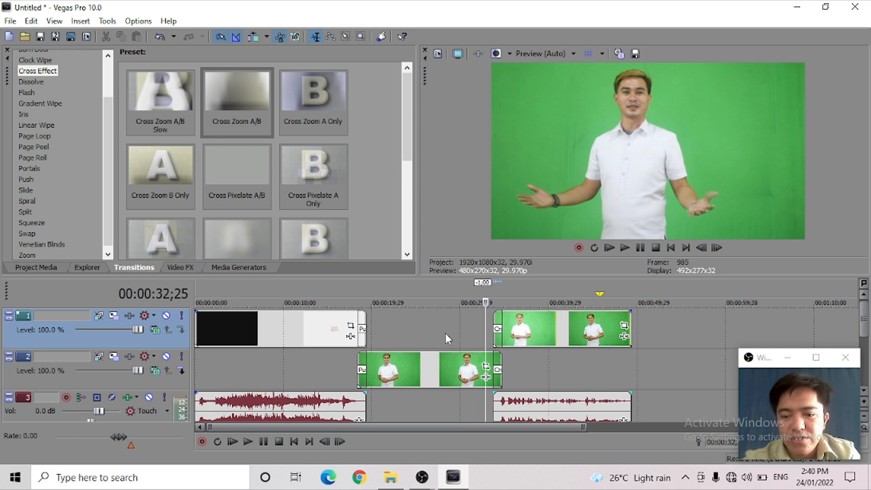
{"action": "scroll", "coordinate": [32, 111], "scroll_direction": "up", "scroll_amount": 2}
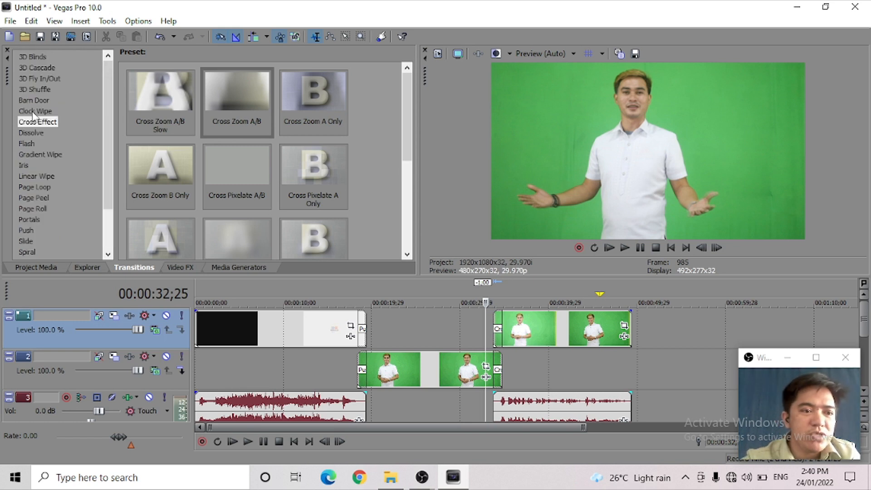
{"action": "left_click", "coordinate": [32, 57]}
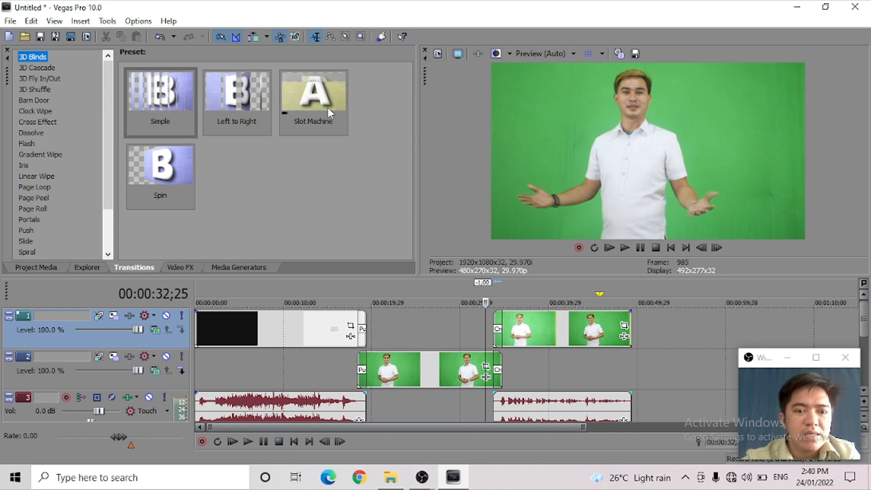
{"action": "left_click", "coordinate": [43, 67]}
{"action": "left_click", "coordinate": [48, 78]}
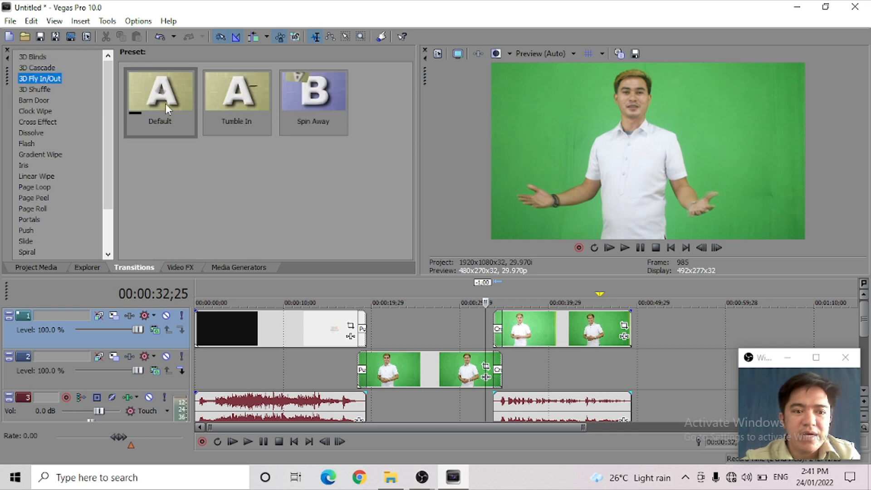
{"action": "left_click", "coordinate": [40, 90]}
{"action": "left_click", "coordinate": [39, 101]}
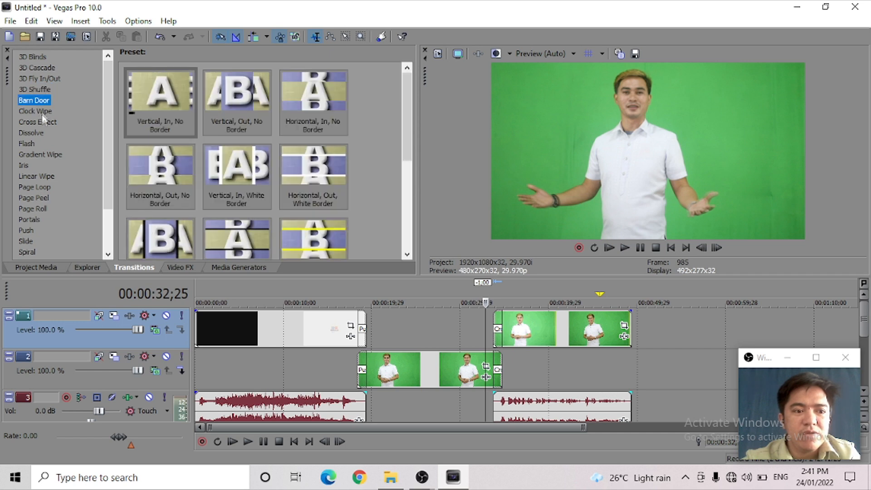
{"action": "left_click", "coordinate": [40, 111]}
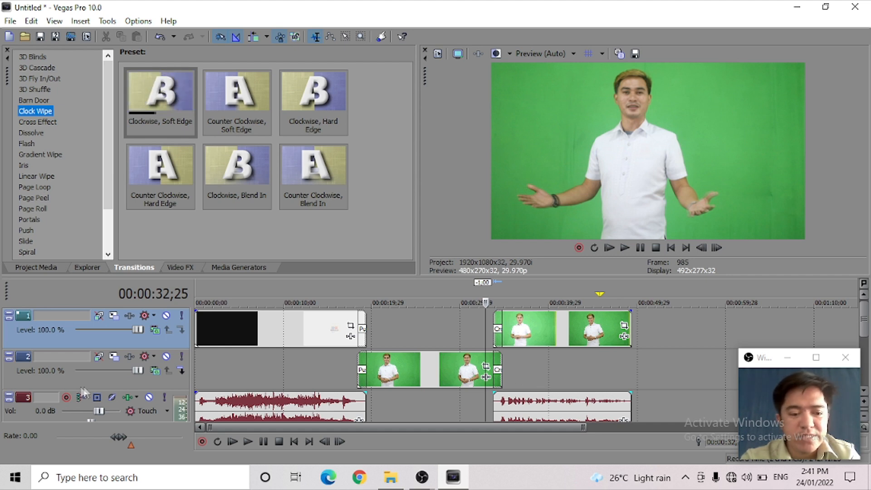
Insert a new empty video track and move it below the first green-screen clip's video track.
{"action": "right_click", "coordinate": [121, 383]}
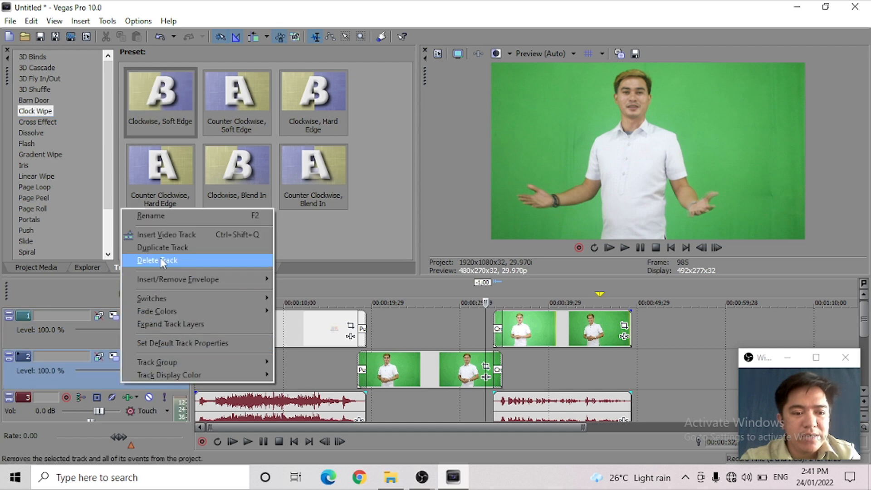
{"action": "left_click", "coordinate": [161, 236]}
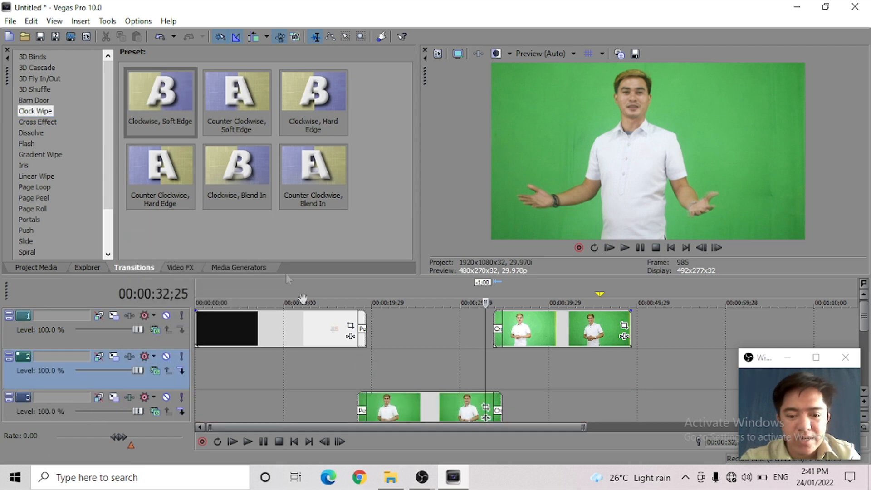
{"action": "left_click", "coordinate": [866, 345]}
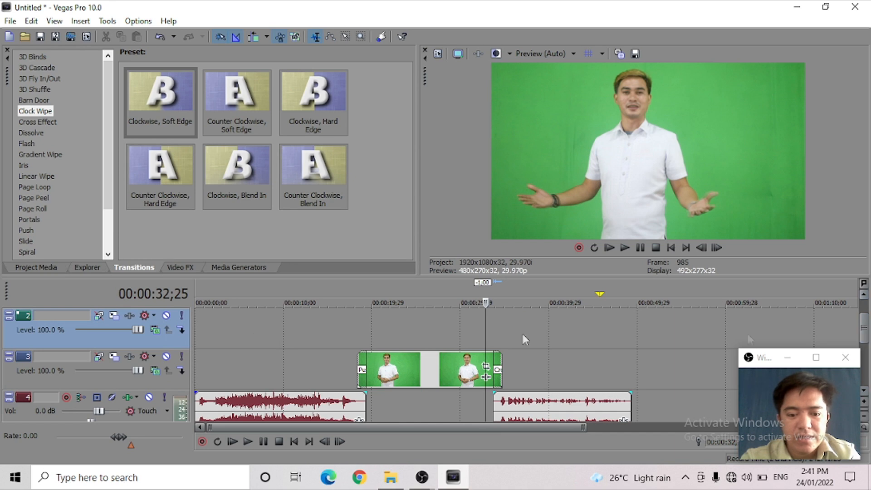
{"action": "left_click_drag", "start_coordinate": [174, 341], "coordinate": [181, 402]}
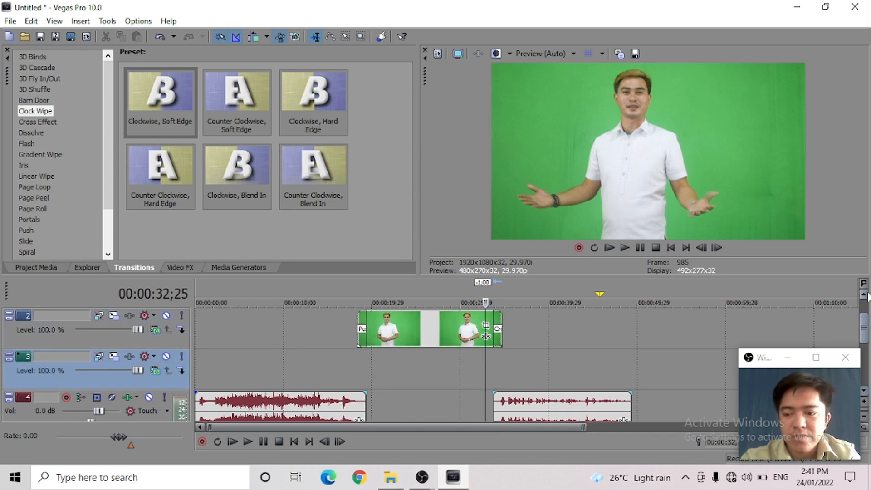
{"action": "left_click_drag", "start_coordinate": [864, 333], "coordinate": [867, 321]}
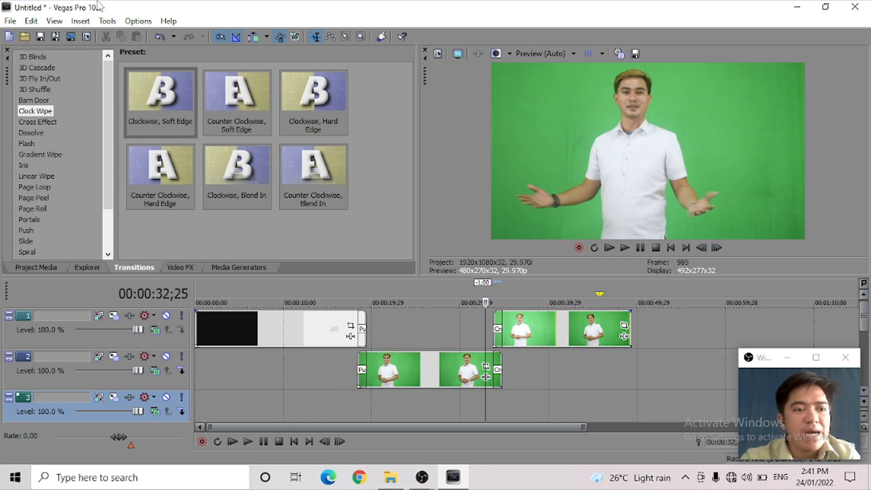
Import the teal classroom JPG from the "files to be used for SEMINAR" folder onto the empty third video track.
{"action": "left_click", "coordinate": [10, 23]}
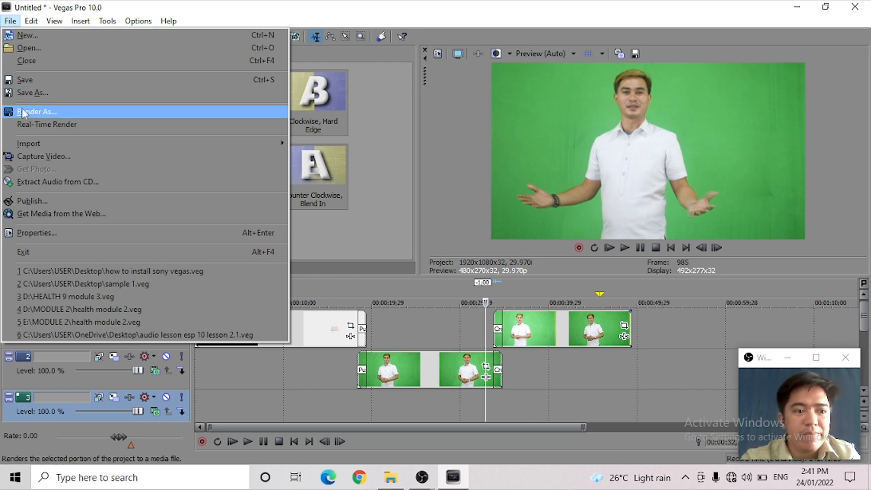
{"action": "left_click", "coordinate": [20, 48]}
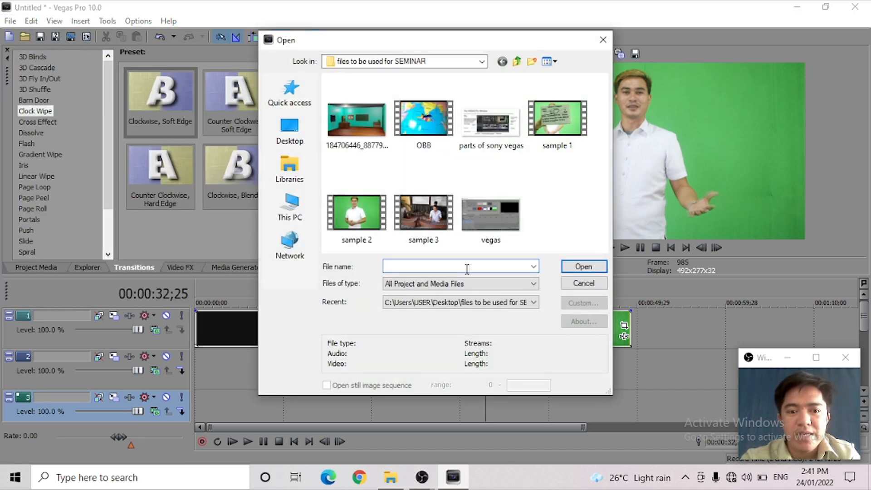
{"action": "left_click", "coordinate": [356, 129]}
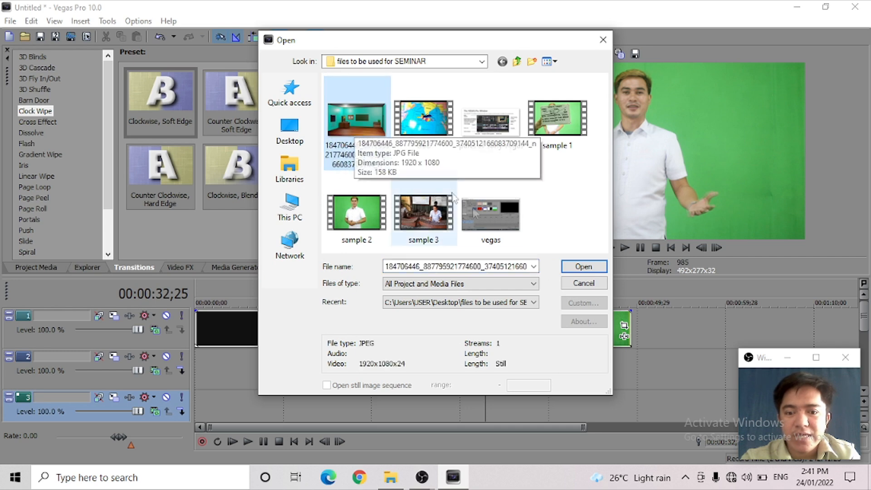
{"action": "left_click", "coordinate": [583, 268]}
Align the classroom image's start with the first green-screen clip and extend it by 11:09 to that clip's end.
{"action": "left_click_drag", "start_coordinate": [501, 374], "coordinate": [373, 370]}
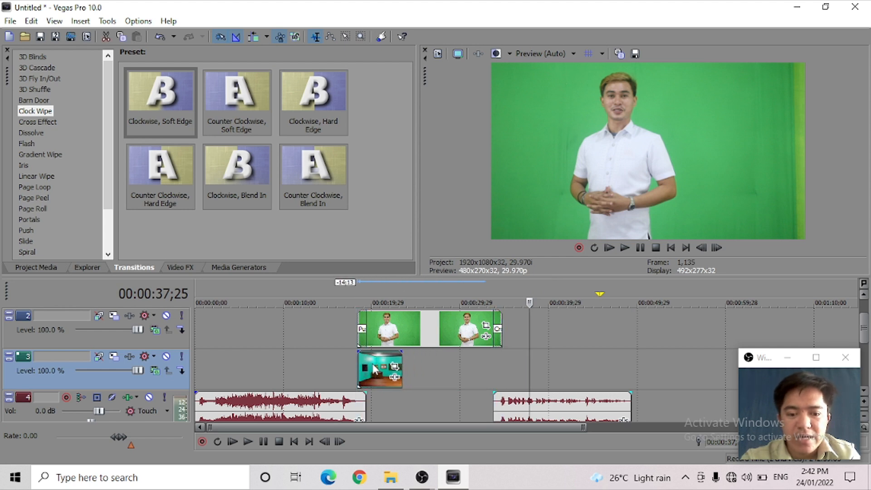
{"action": "left_click_drag", "start_coordinate": [398, 366], "coordinate": [498, 368]}
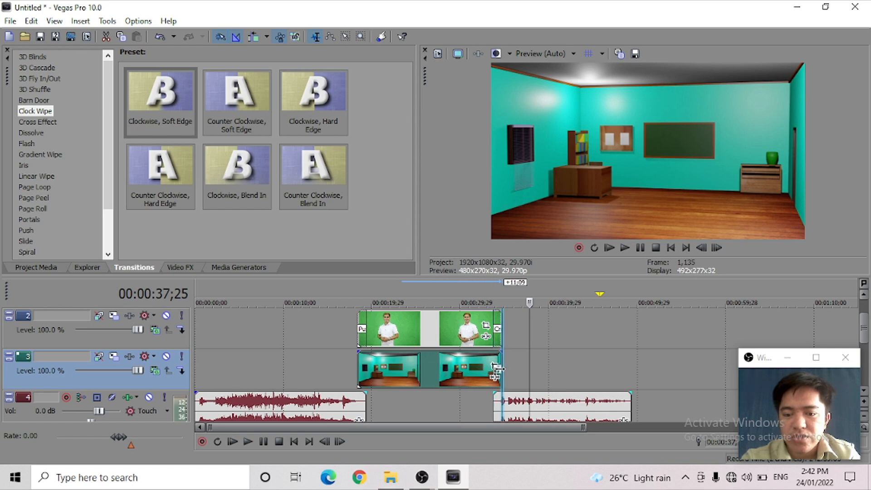
{"action": "scroll", "coordinate": [641, 369], "scroll_direction": "up", "scroll_amount": 1}
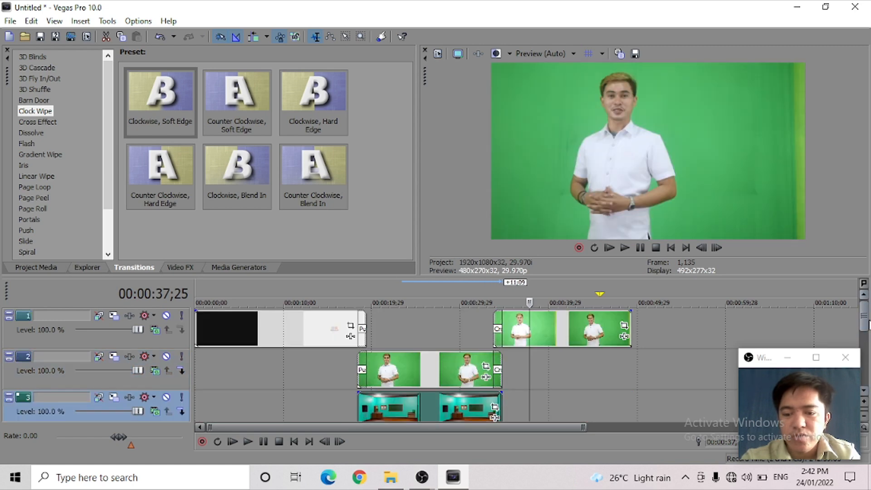
Extend the classroom image on the third track by 14:18 so it ends with the second green-screen clip.
{"action": "left_click", "coordinate": [632, 371]}
{"action": "left_click_drag", "start_coordinate": [501, 403], "coordinate": [631, 404]}
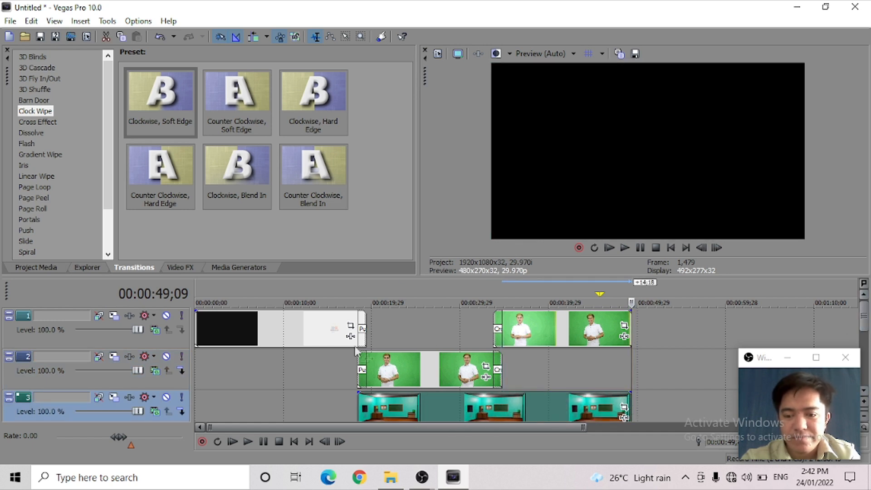
{"action": "left_click", "coordinate": [390, 326]}
{"action": "scroll", "coordinate": [457, 367], "scroll_direction": "up", "scroll_amount": 2}
{"action": "scroll", "coordinate": [457, 366], "scroll_direction": "down", "scroll_amount": 2}
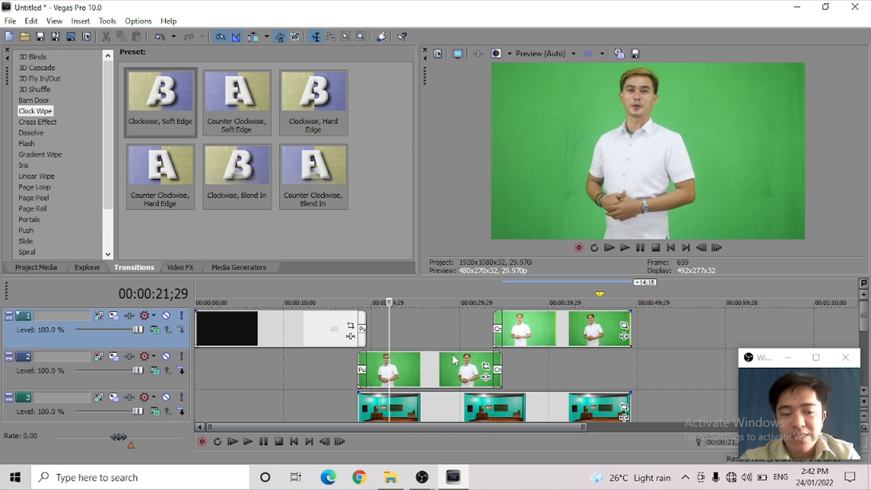
Browse the video effect presets from Add Noise through Black and White, Black Restore and Border to Brightness and Contrast.
{"action": "left_click", "coordinate": [183, 268]}
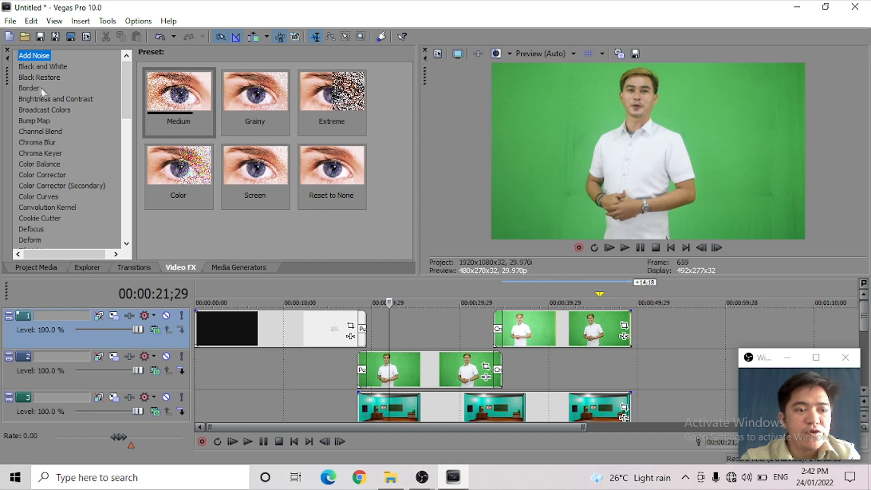
{"action": "left_click", "coordinate": [50, 67]}
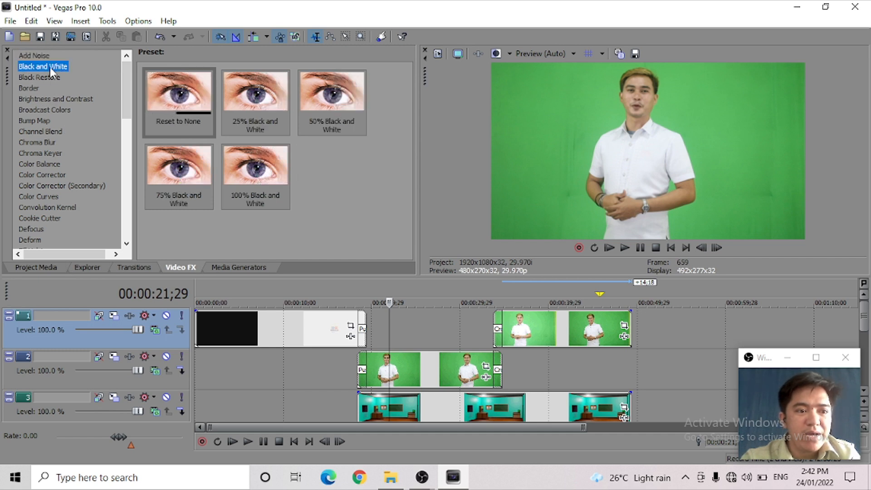
{"action": "left_click", "coordinate": [46, 78]}
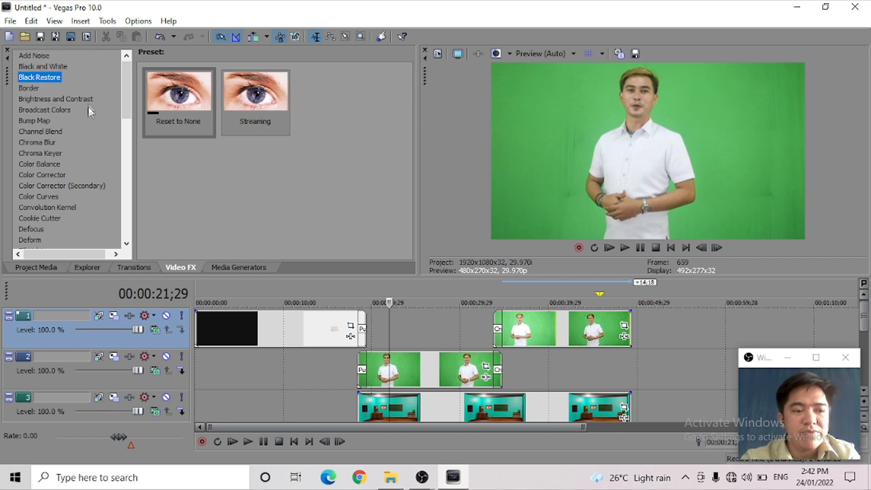
{"action": "left_click", "coordinate": [36, 87]}
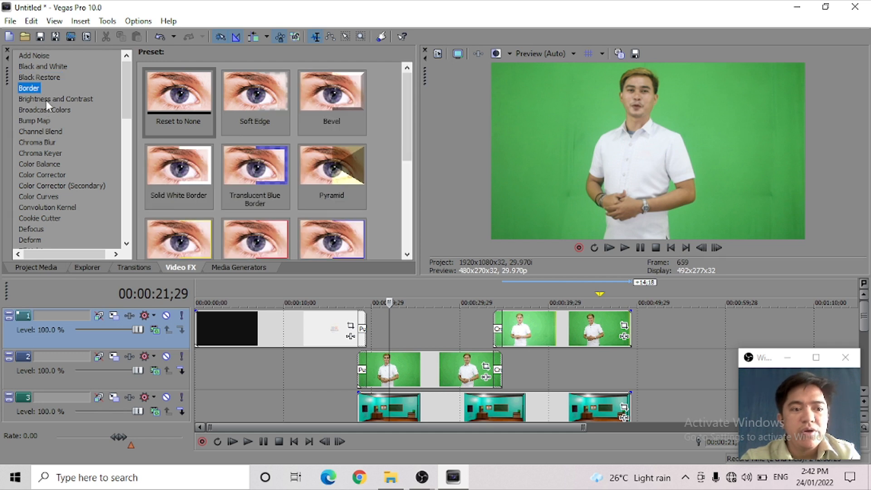
{"action": "left_click", "coordinate": [45, 100]}
{"action": "left_click_drag", "start_coordinate": [126, 99], "coordinate": [126, 78]}
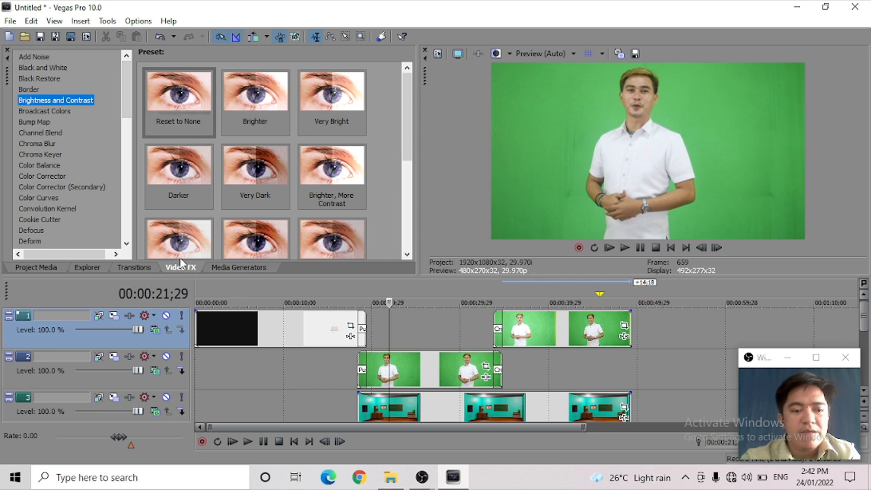
Apply the Chroma Keyer effect's Pure Green Screen preset to the first green-screen clip on track 2.
{"action": "left_click", "coordinate": [41, 156]}
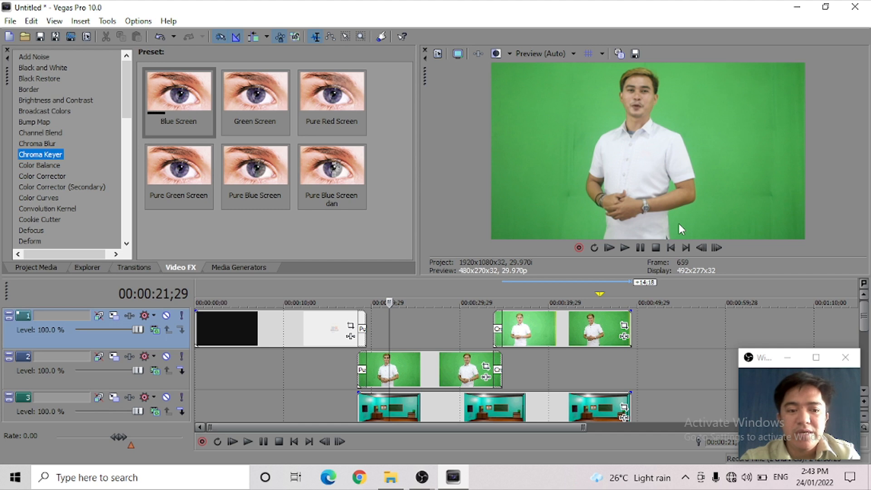
{"action": "left_click", "coordinate": [173, 173]}
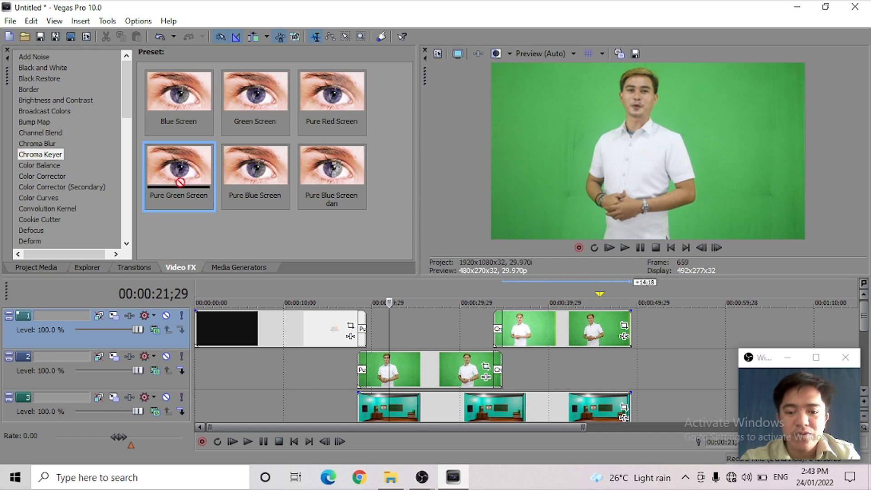
{"action": "left_click_drag", "start_coordinate": [298, 264], "coordinate": [383, 297]}
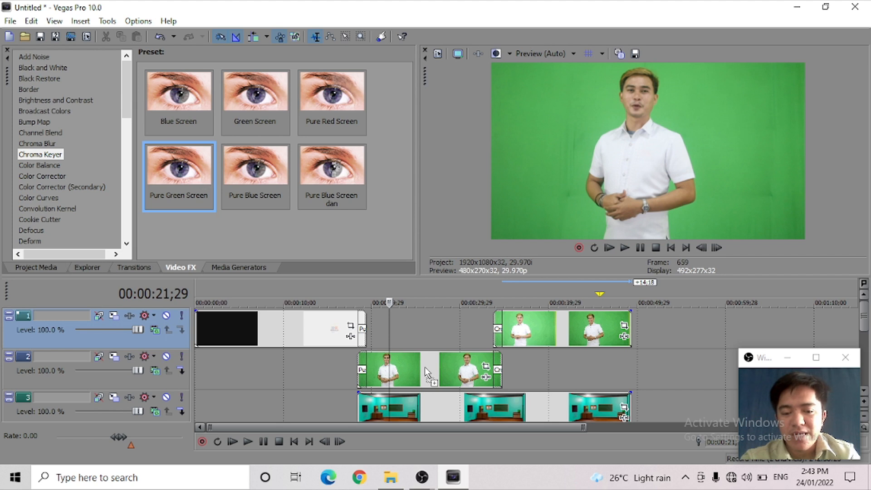
{"action": "left_click_drag", "start_coordinate": [425, 367], "coordinate": [427, 366]}
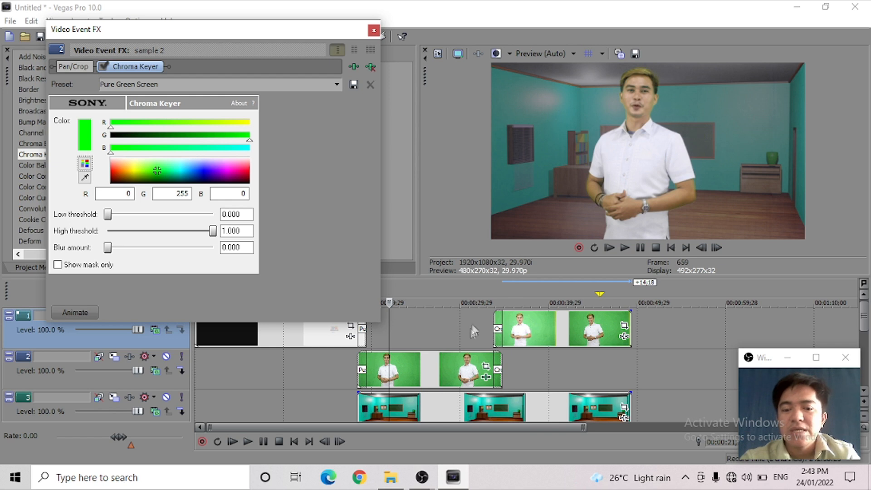
Check the keyed clip at several points, then set the Chroma Keyer's low threshold to 0.709 and high threshold to 0.927.
{"action": "left_click", "coordinate": [442, 322]}
{"action": "left_click", "coordinate": [415, 320]}
{"action": "left_click", "coordinate": [430, 322]}
{"action": "left_click", "coordinate": [442, 323]}
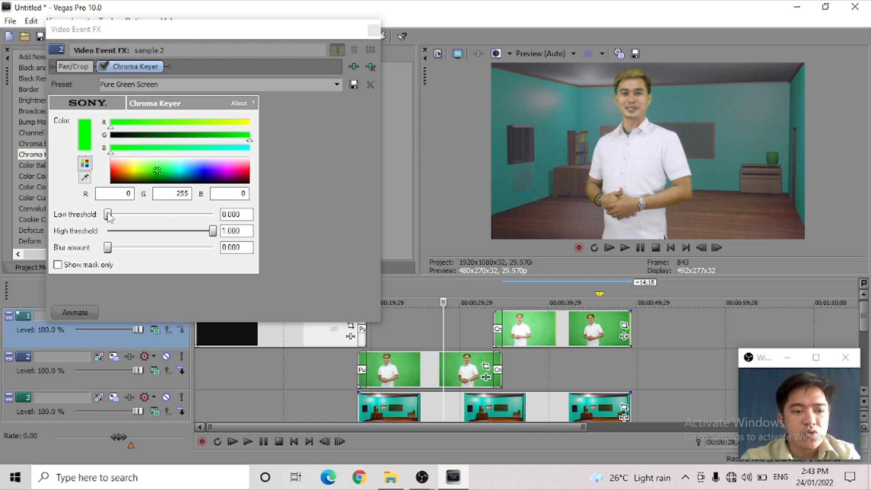
{"action": "left_click_drag", "start_coordinate": [108, 216], "coordinate": [172, 217]}
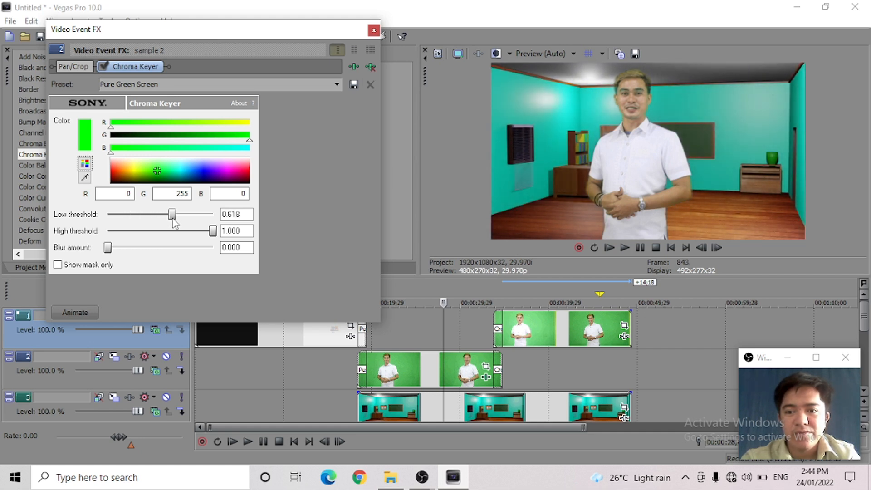
{"action": "mouse_move", "coordinate": [215, 232]}
{"action": "left_mouse_down"}
{"action": "mouse_move", "coordinate": [185, 232]}
{"action": "mouse_move", "coordinate": [203, 234]}
{"action": "mouse_move", "coordinate": [180, 218]}
{"action": "mouse_move", "coordinate": [206, 233]}
{"action": "left_mouse_up"}
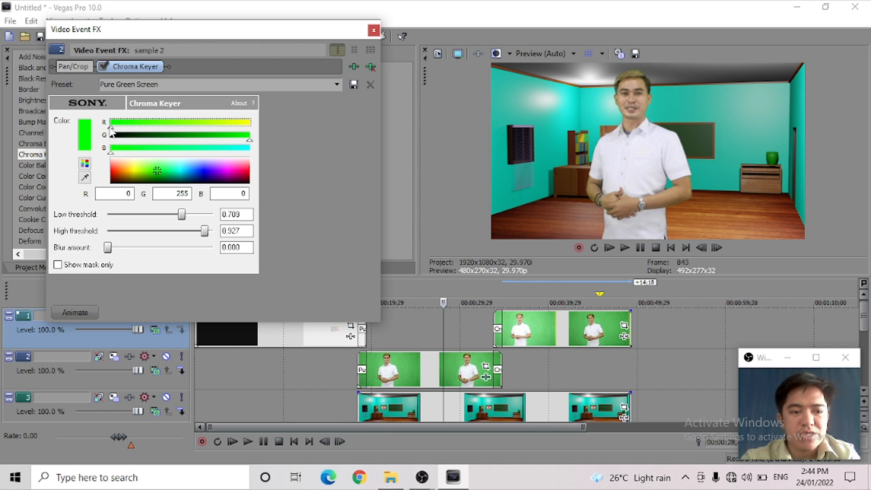
Set the key colour to R 8, G 255, B 47 and the thresholds to 0.618 low and 0.739 high, then close the effect settings.
{"action": "mouse_move", "coordinate": [111, 130]}
{"action": "left_mouse_down"}
{"action": "mouse_move", "coordinate": [127, 132]}
{"action": "mouse_move", "coordinate": [116, 132]}
{"action": "left_mouse_up"}
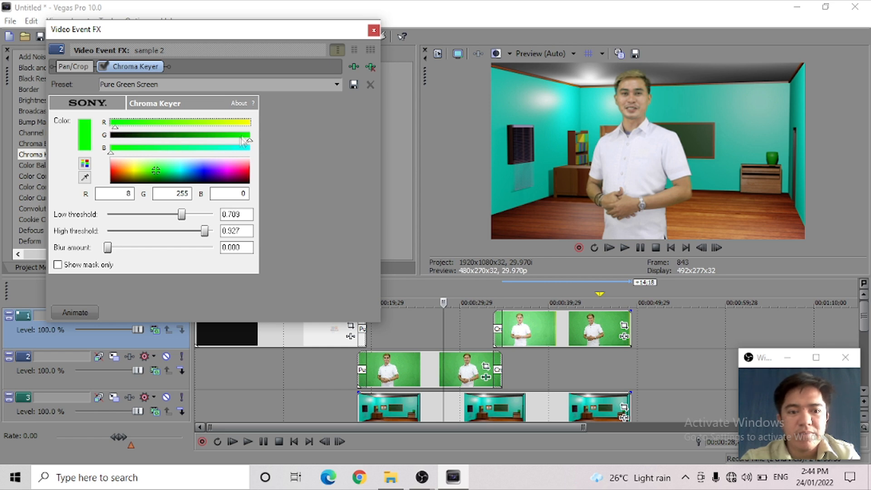
{"action": "mouse_move", "coordinate": [250, 141]}
{"action": "left_mouse_down"}
{"action": "mouse_move", "coordinate": [243, 141]}
{"action": "mouse_move", "coordinate": [256, 142]}
{"action": "left_mouse_up"}
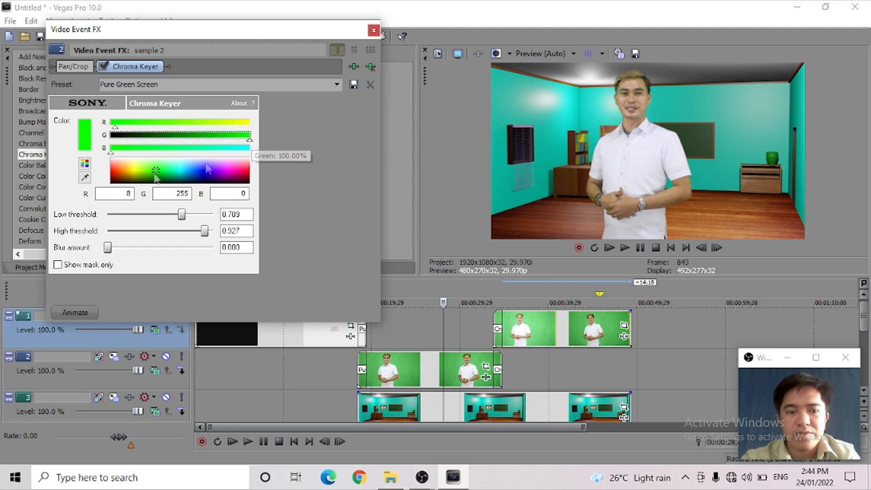
{"action": "left_click_drag", "start_coordinate": [111, 154], "coordinate": [136, 155]}
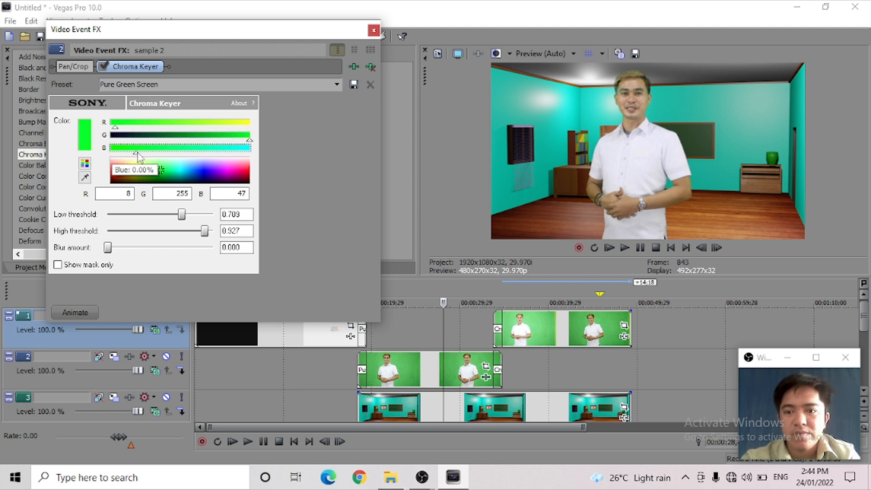
{"action": "mouse_move", "coordinate": [185, 218]}
{"action": "left_mouse_down"}
{"action": "mouse_move", "coordinate": [170, 218]}
{"action": "mouse_move", "coordinate": [202, 231]}
{"action": "mouse_move", "coordinate": [193, 239]}
{"action": "mouse_move", "coordinate": [174, 220]}
{"action": "left_mouse_up"}
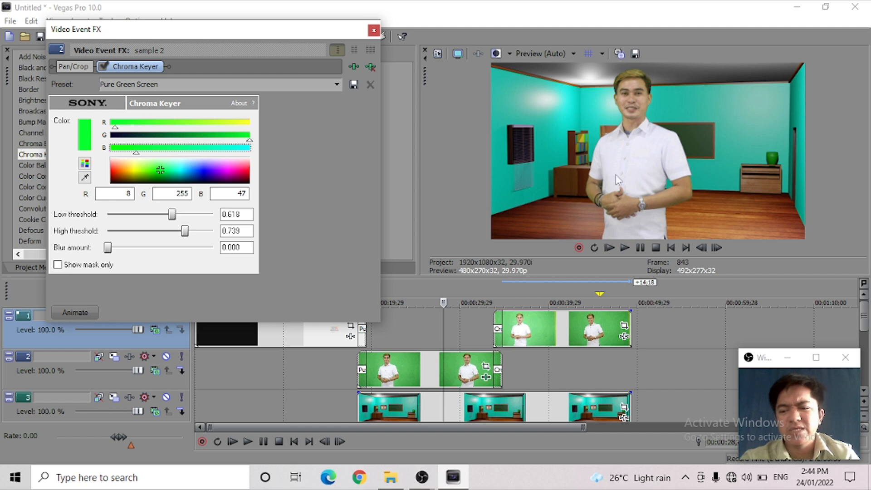
{"action": "left_click", "coordinate": [373, 30]}
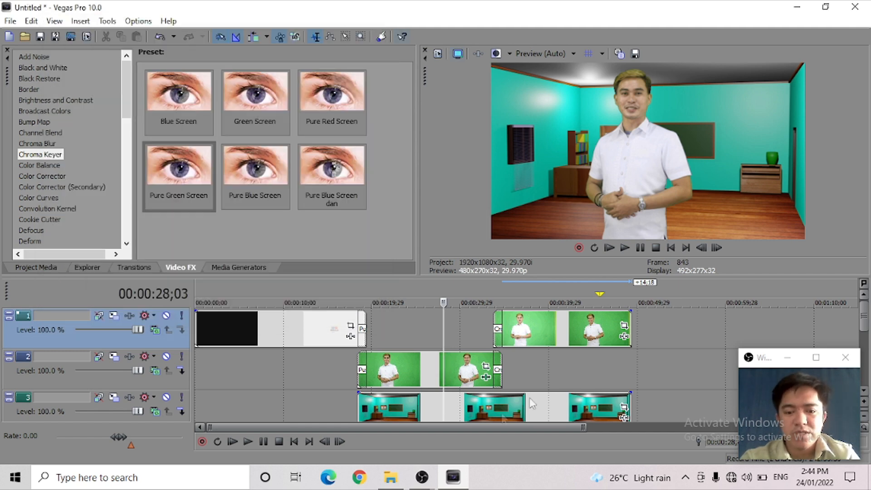
Play back the transition into the keyed first green-screen clip and check several frames against the classroom background.
{"action": "left_click", "coordinate": [372, 293]}
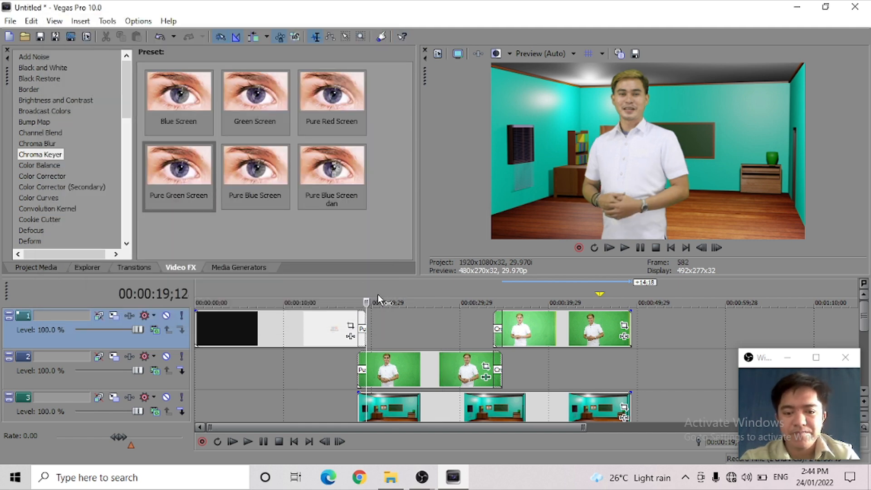
{"action": "key", "text": "space"}
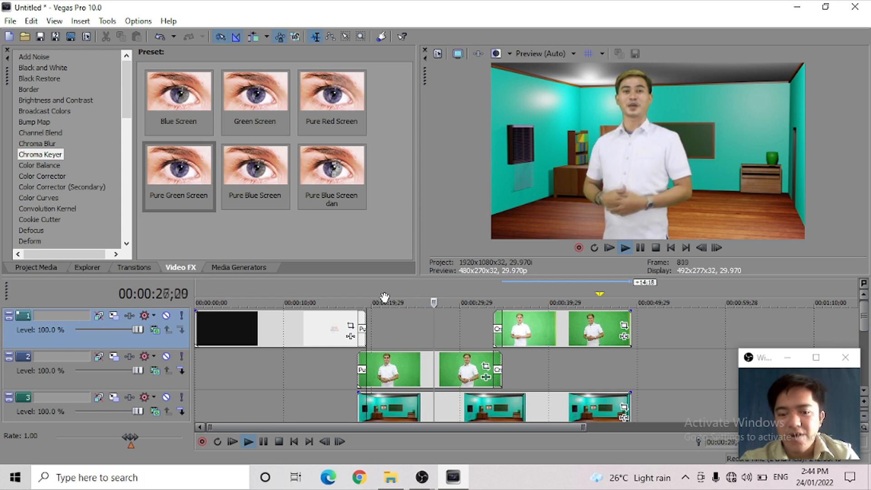
{"action": "key", "text": "space"}
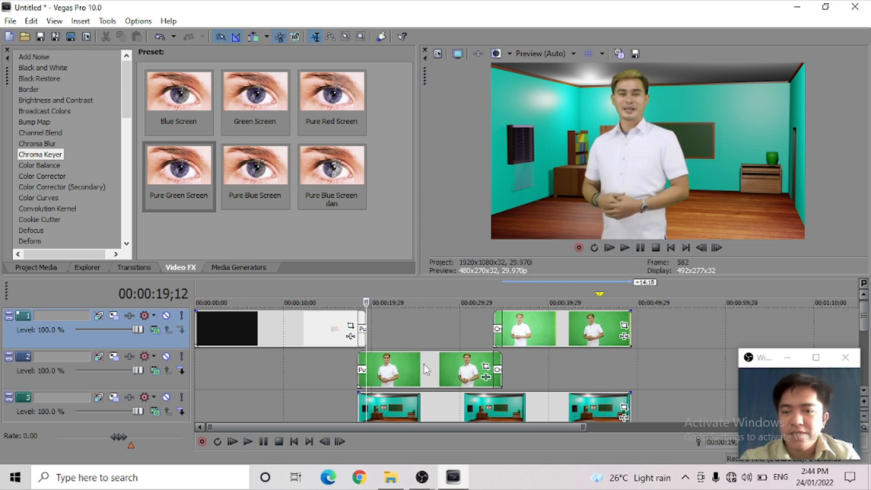
{"action": "left_click", "coordinate": [355, 290]}
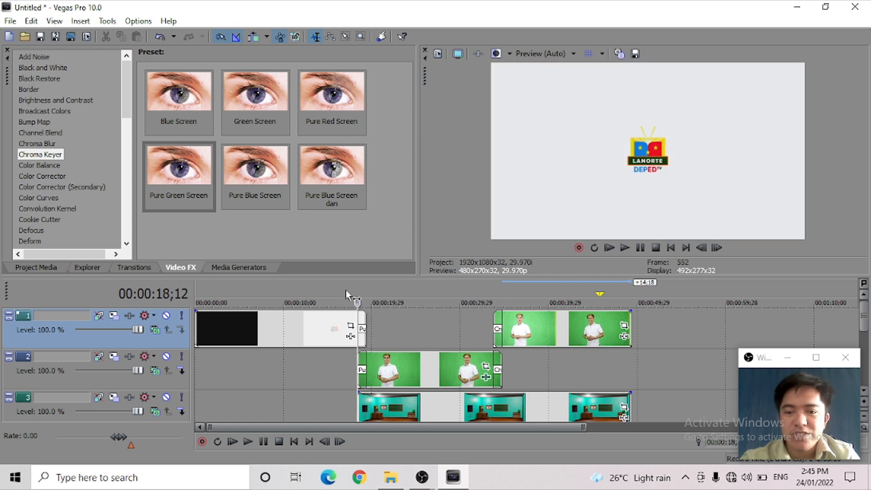
{"action": "key", "text": "space"}
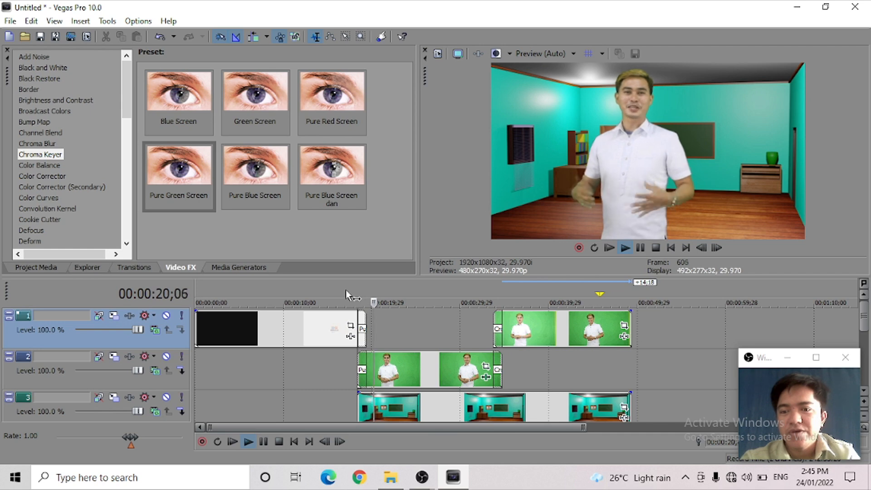
{"action": "left_click", "coordinate": [346, 290]}
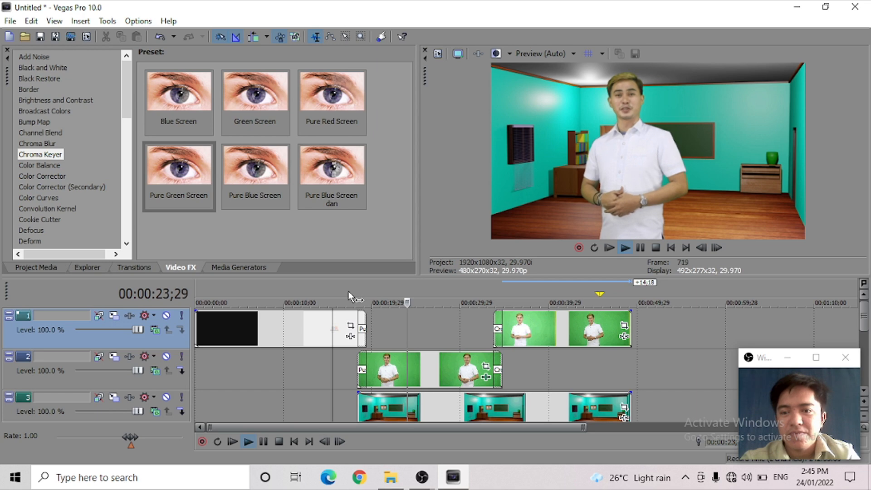
{"action": "key", "text": "space"}
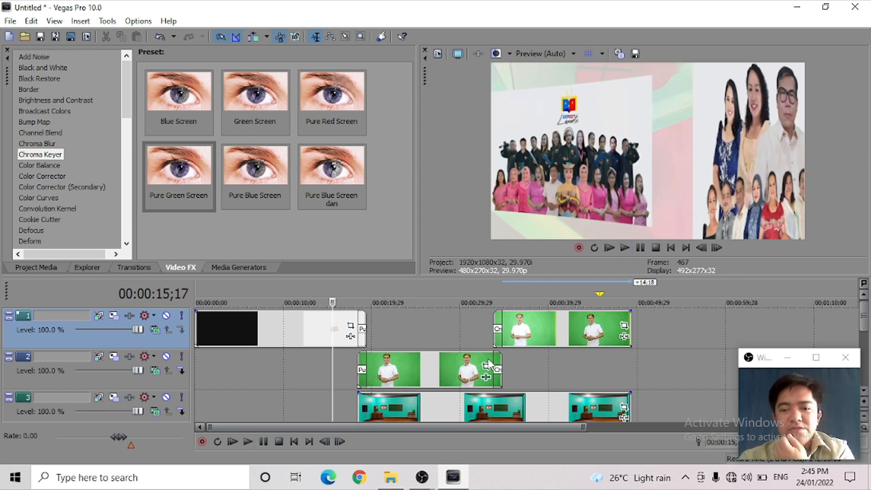
{"action": "left_click", "coordinate": [451, 322]}
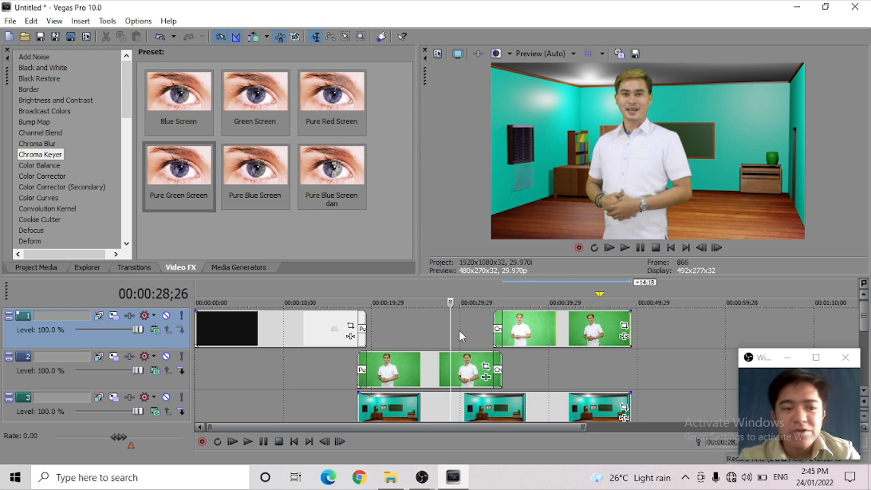
{"action": "left_click", "coordinate": [477, 340]}
{"action": "left_click", "coordinate": [450, 340]}
{"action": "left_click", "coordinate": [423, 336]}
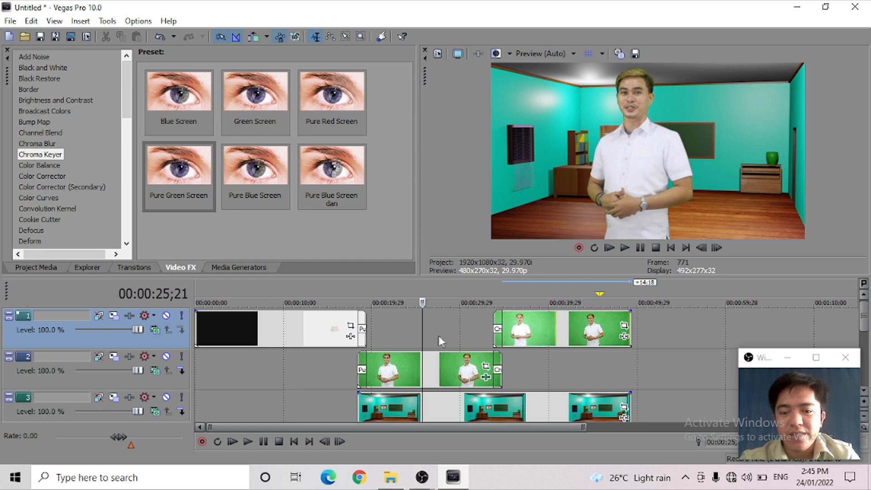
{"action": "left_click", "coordinate": [440, 336]}
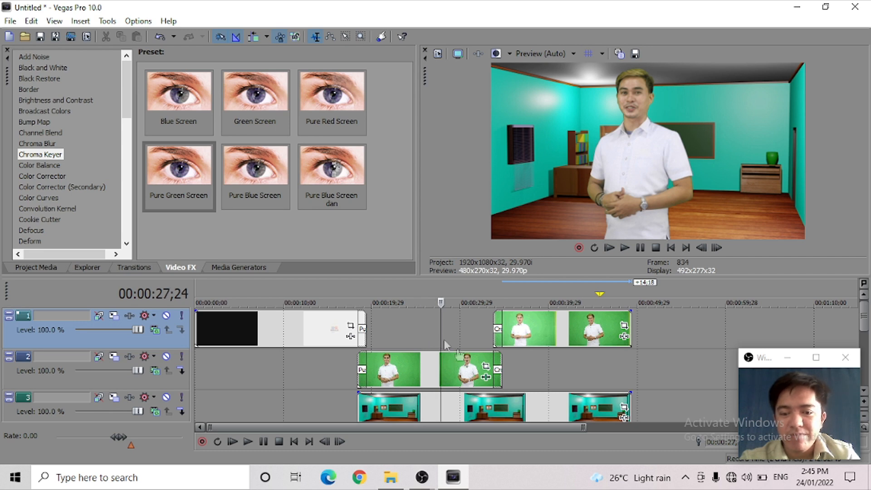
Apply the Chroma Keyer effect's Pure Green Screen preset to the second green-screen clip on track 1.
{"action": "left_click", "coordinate": [533, 357]}
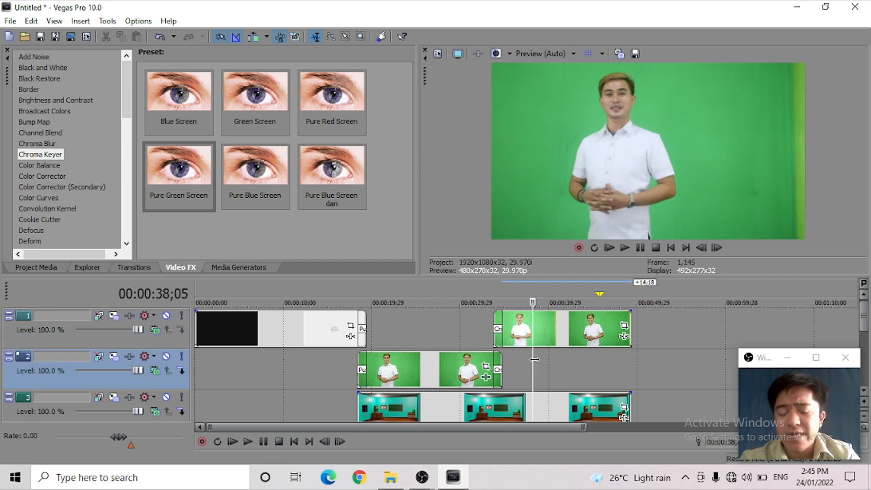
{"action": "left_click", "coordinate": [560, 363]}
{"action": "left_click", "coordinate": [533, 363]}
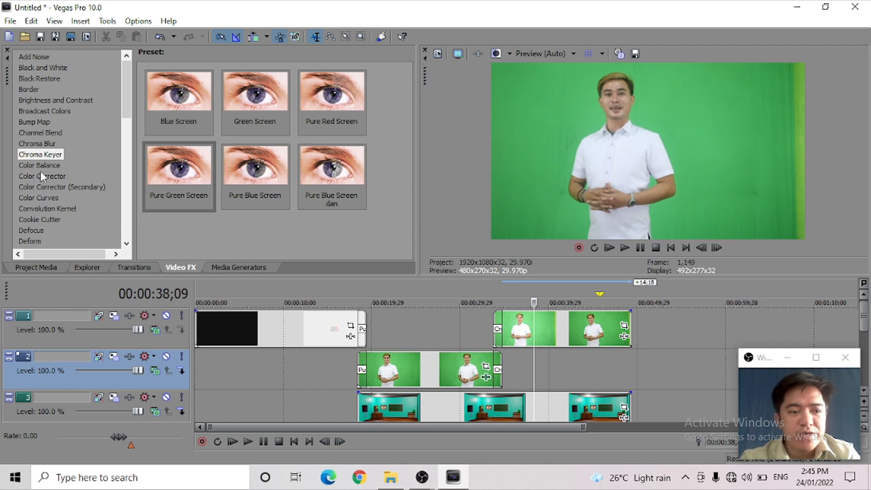
{"action": "left_click", "coordinate": [140, 268]}
{"action": "left_click", "coordinate": [173, 268]}
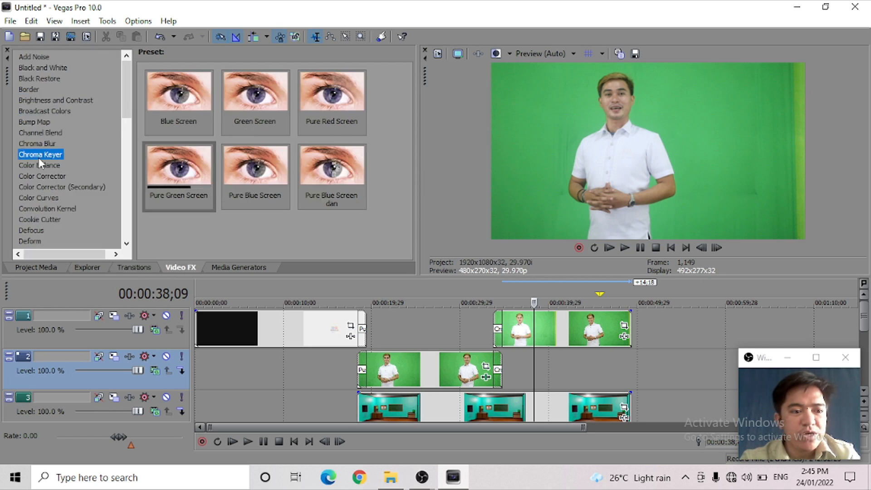
{"action": "left_click", "coordinate": [169, 171]}
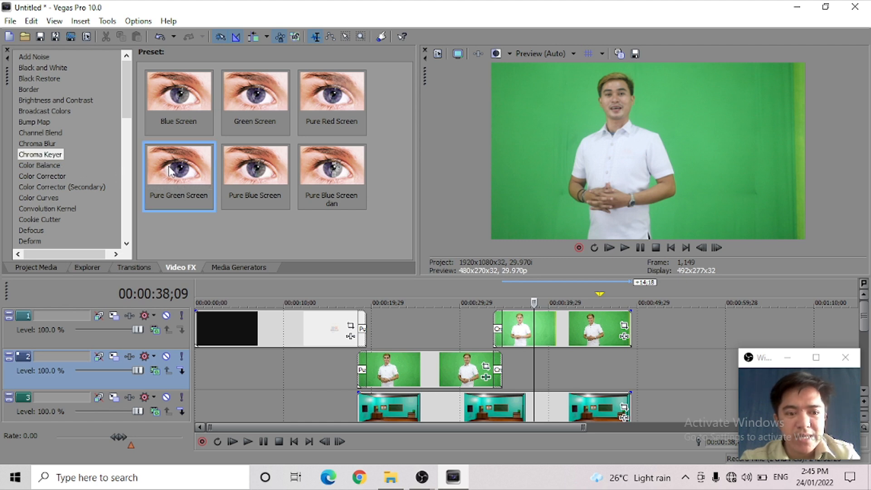
{"action": "left_click_drag", "start_coordinate": [169, 171], "coordinate": [315, 256]}
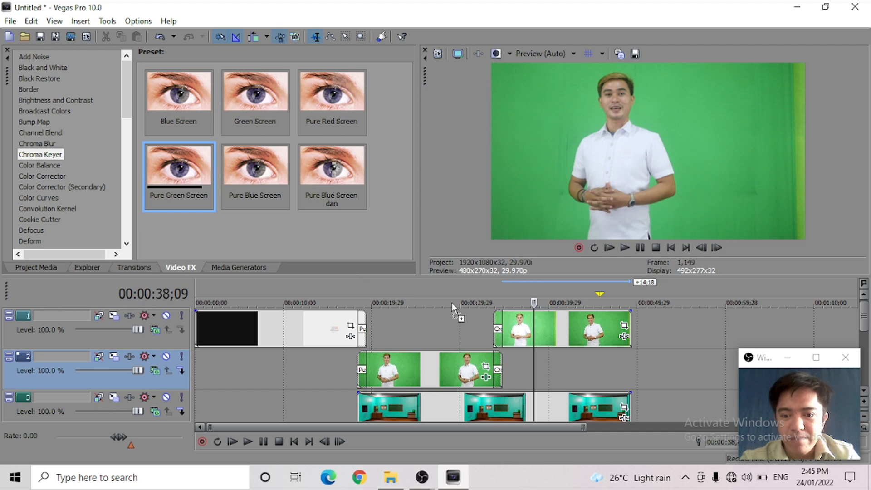
{"action": "left_click_drag", "start_coordinate": [516, 332], "coordinate": [538, 336]}
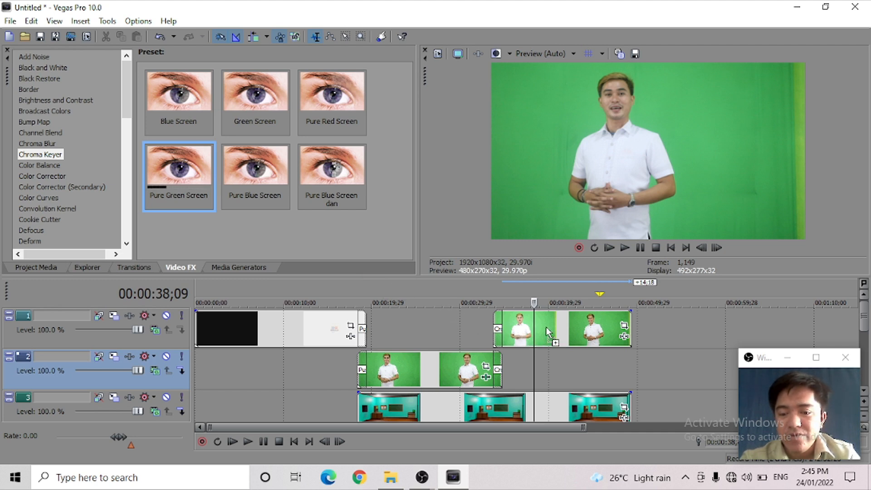
{"action": "left_click_drag", "start_coordinate": [545, 327], "coordinate": [546, 325]}
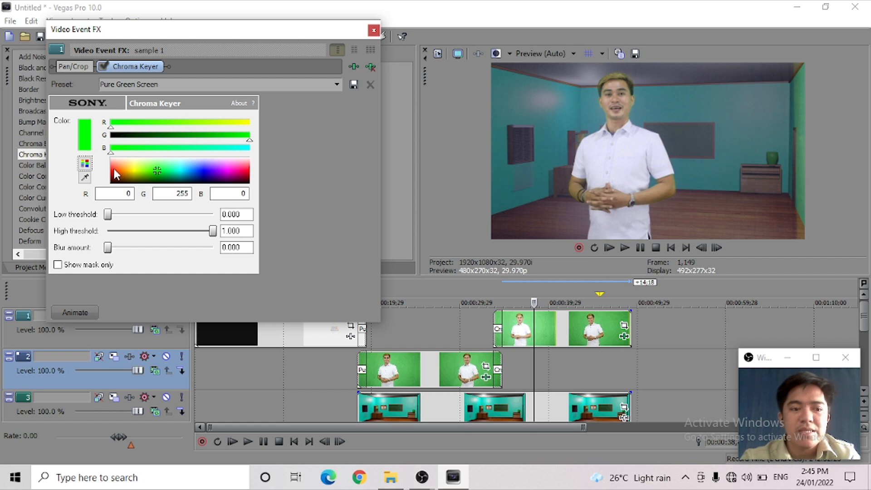
Set the Chroma Keyer's thresholds to 0.545 low and 0.824 high and the key colour to R 23, G 255, B 35, and close the effect settings.
{"action": "left_click_drag", "start_coordinate": [108, 214], "coordinate": [164, 216]}
{"action": "left_click_drag", "start_coordinate": [212, 231], "coordinate": [193, 231]}
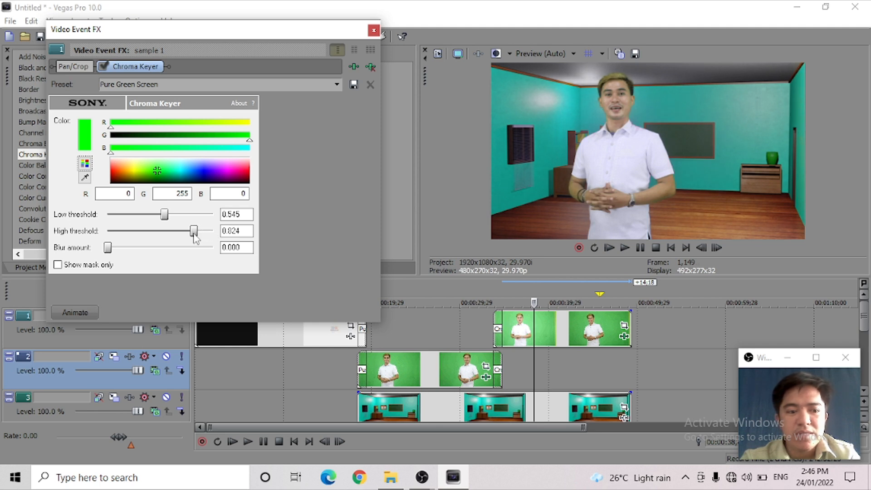
{"action": "left_click_drag", "start_coordinate": [111, 153], "coordinate": [131, 135]}
{"action": "left_click_drag", "start_coordinate": [250, 141], "coordinate": [268, 145]}
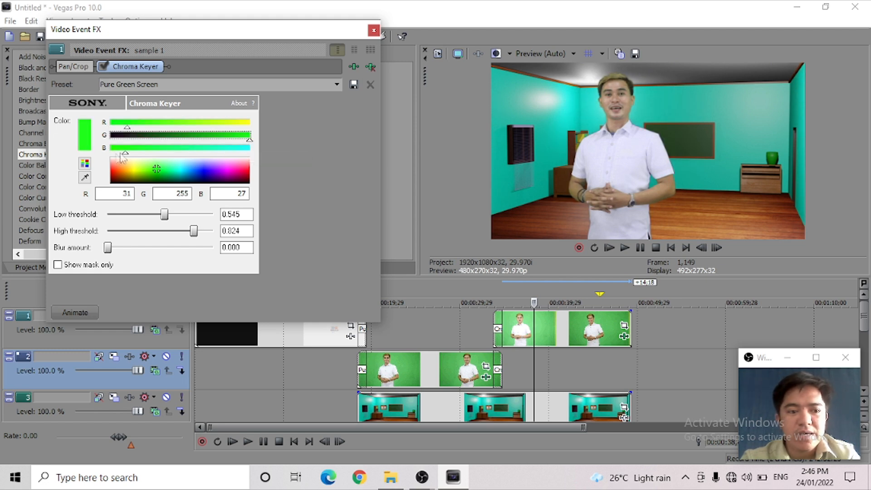
{"action": "left_click_drag", "start_coordinate": [125, 152], "coordinate": [125, 129]}
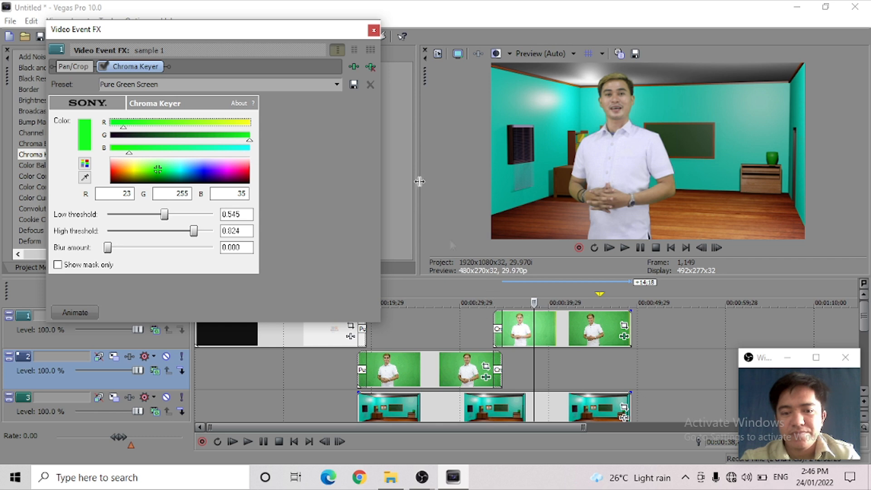
{"action": "left_click", "coordinate": [375, 30]}
Play back the keyed second green-screen clip against the classroom background.
{"action": "left_click", "coordinate": [488, 284]}
{"action": "key", "text": "space"}
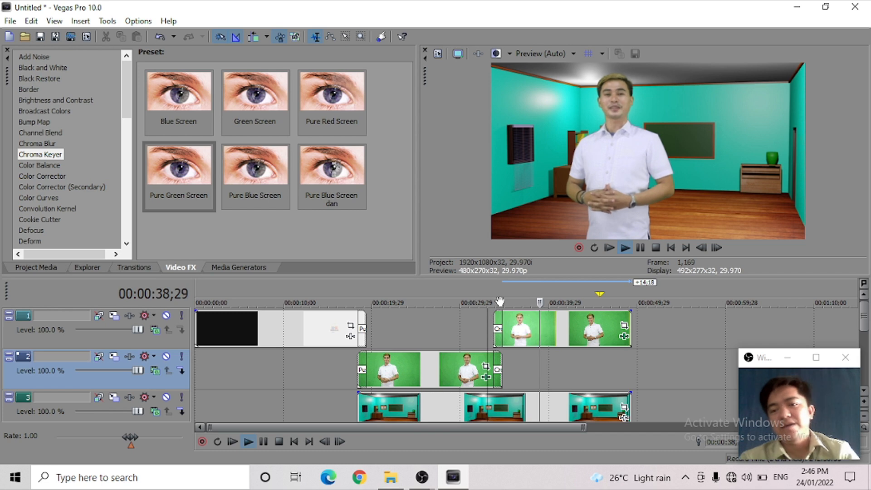
{"action": "left_click", "coordinate": [526, 368]}
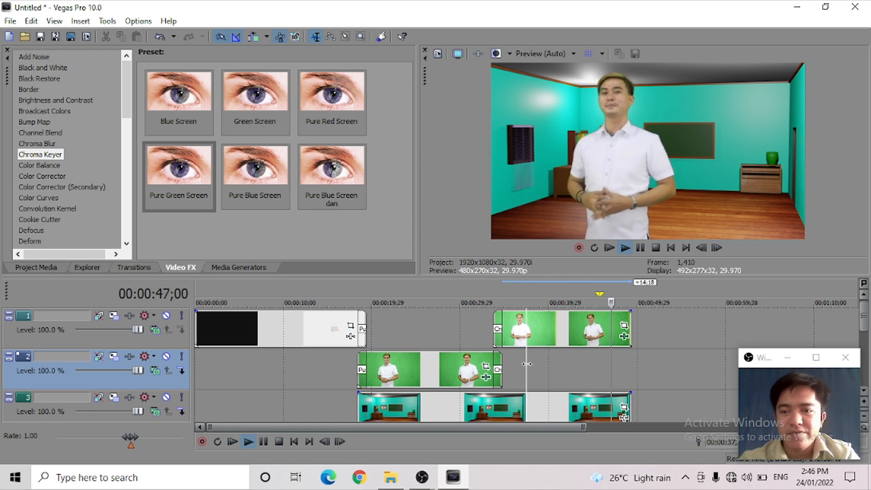
{"action": "key", "text": "space"}
{"action": "left_click", "coordinate": [540, 363]}
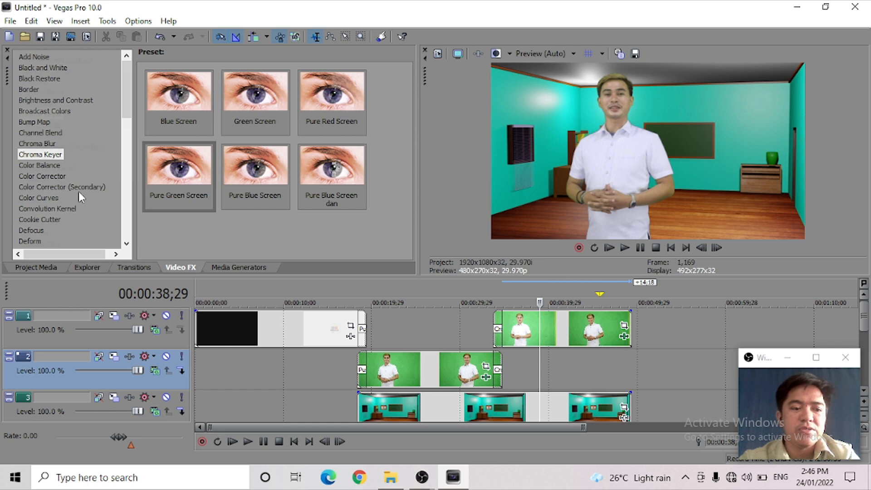
Browse the available video effects and examine the presets of the Border and Color Balance effects.
{"action": "scroll", "coordinate": [79, 194], "scroll_direction": "down", "scroll_amount": 12}
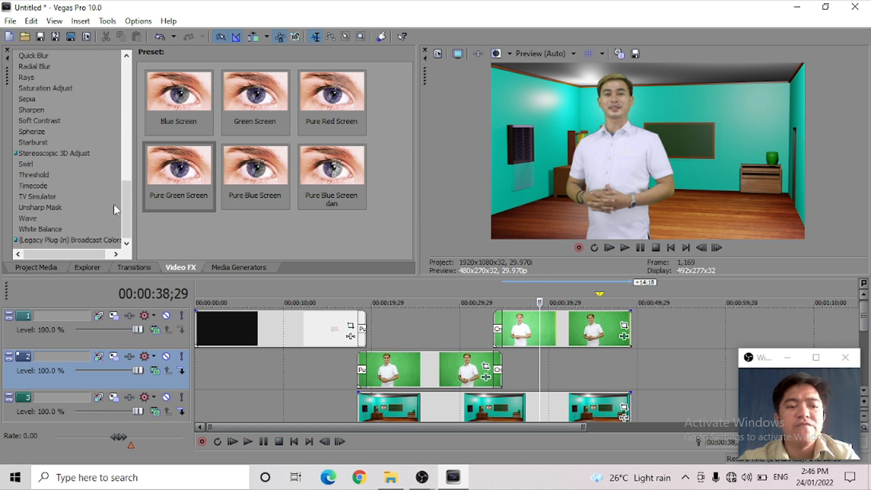
{"action": "left_click_drag", "start_coordinate": [125, 196], "coordinate": [135, 46]}
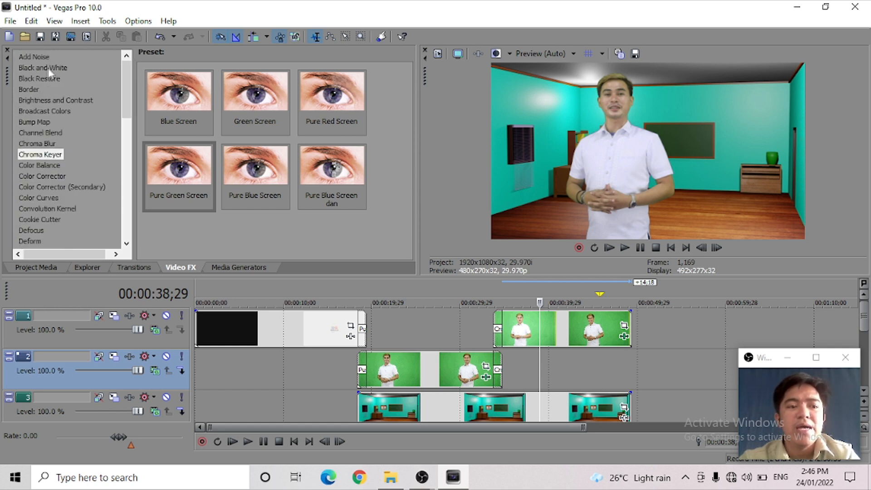
{"action": "left_click", "coordinate": [29, 91]}
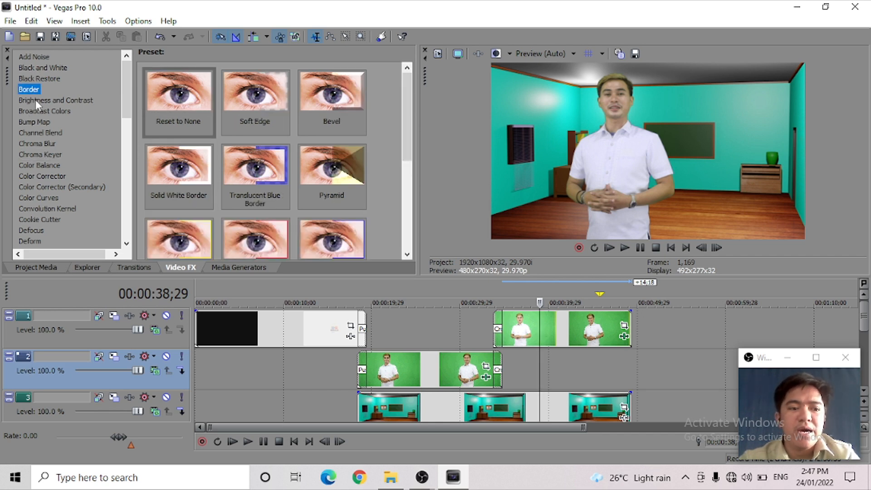
{"action": "left_click", "coordinate": [50, 166]}
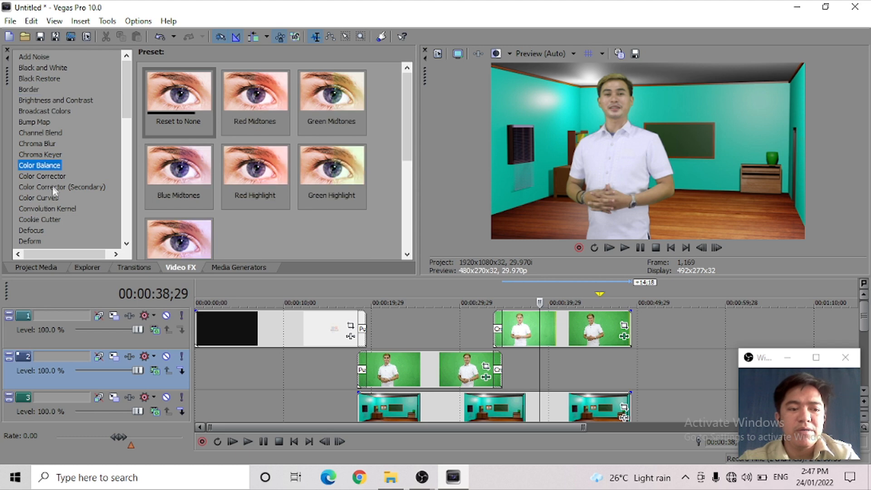
{"action": "left_click", "coordinate": [29, 89]}
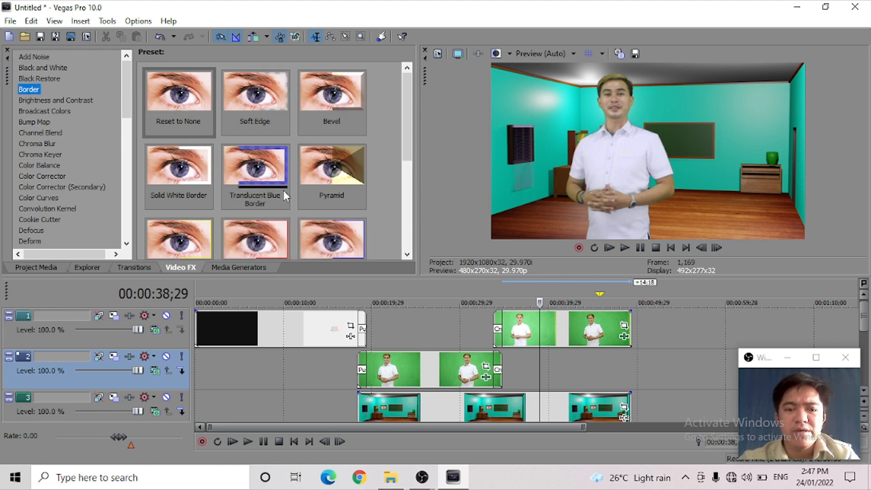
{"action": "scroll", "coordinate": [284, 190], "scroll_direction": "down", "scroll_amount": 3}
{"action": "scroll", "coordinate": [284, 196], "scroll_direction": "up", "scroll_amount": 3}
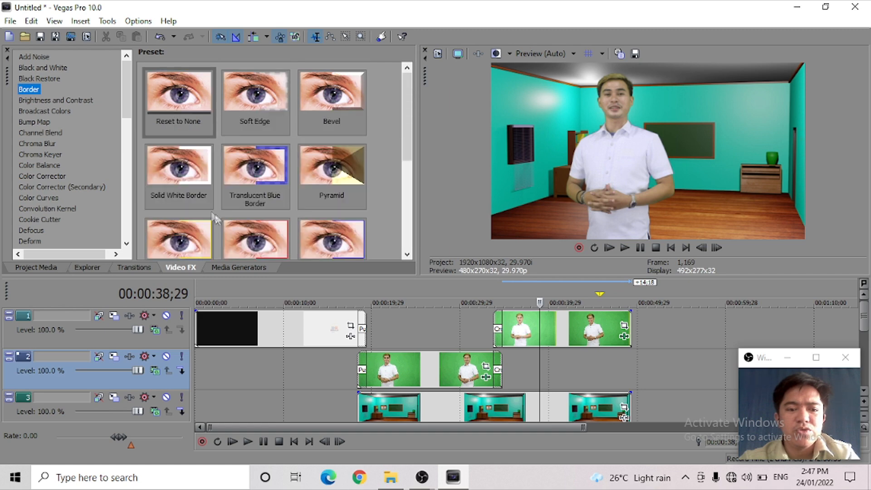
{"action": "scroll", "coordinate": [190, 222], "scroll_direction": "down", "scroll_amount": 2}
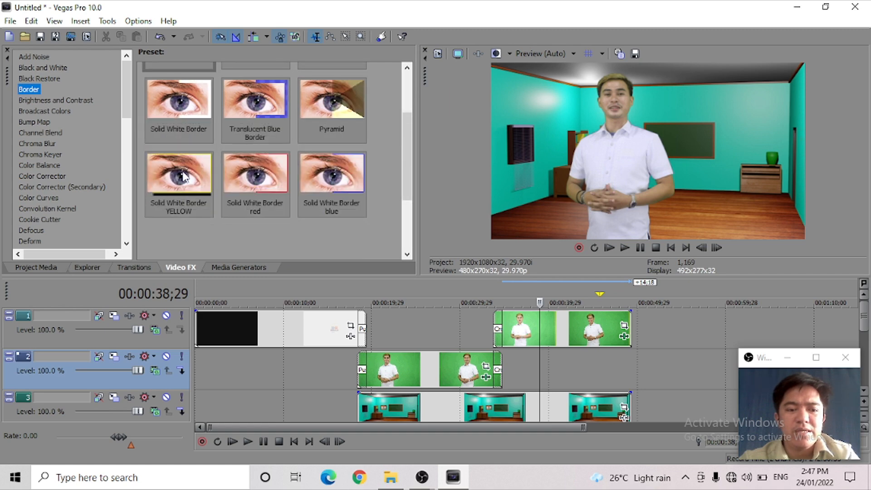
{"action": "scroll", "coordinate": [247, 192], "scroll_direction": "up", "scroll_amount": 2}
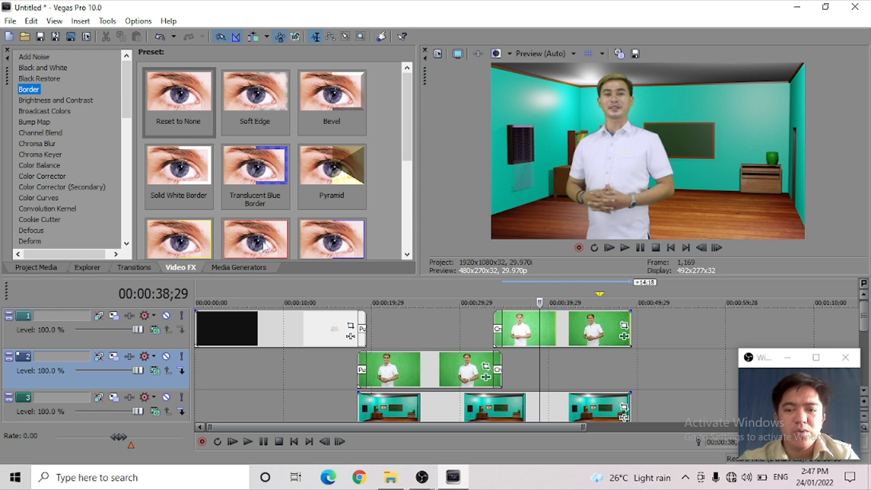
Try the Border effect's Solid White Border red preset at size 0.021 on the second green-screen clip and remove it again.
{"action": "left_click_drag", "start_coordinate": [256, 245], "coordinate": [553, 332]}
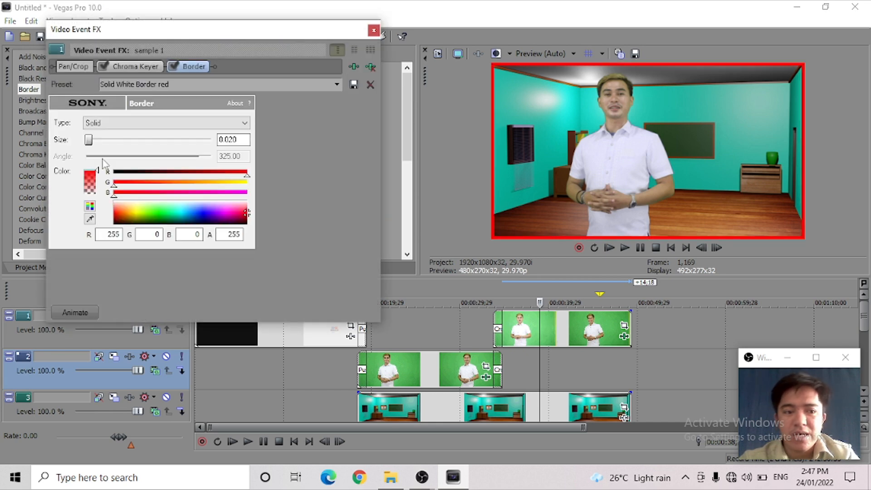
{"action": "mouse_move", "coordinate": [91, 141]}
{"action": "left_mouse_down"}
{"action": "mouse_move", "coordinate": [102, 142]}
{"action": "mouse_move", "coordinate": [93, 141]}
{"action": "left_mouse_up"}
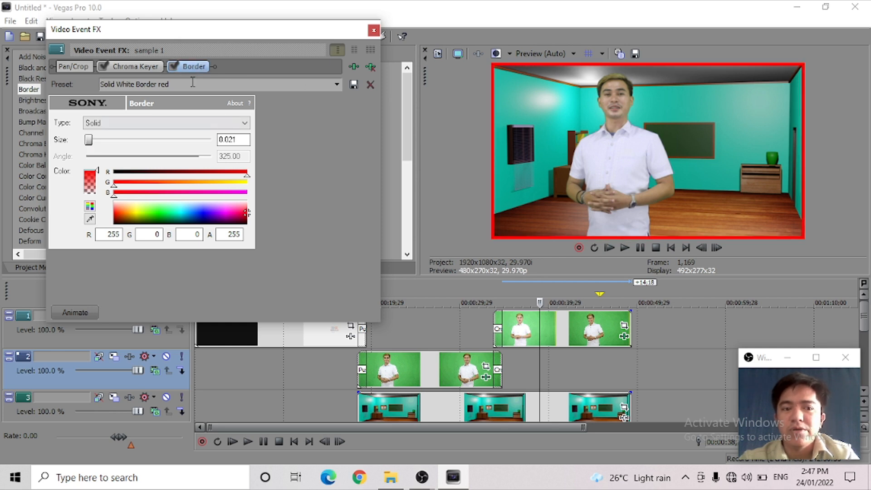
{"action": "left_click", "coordinate": [371, 67]}
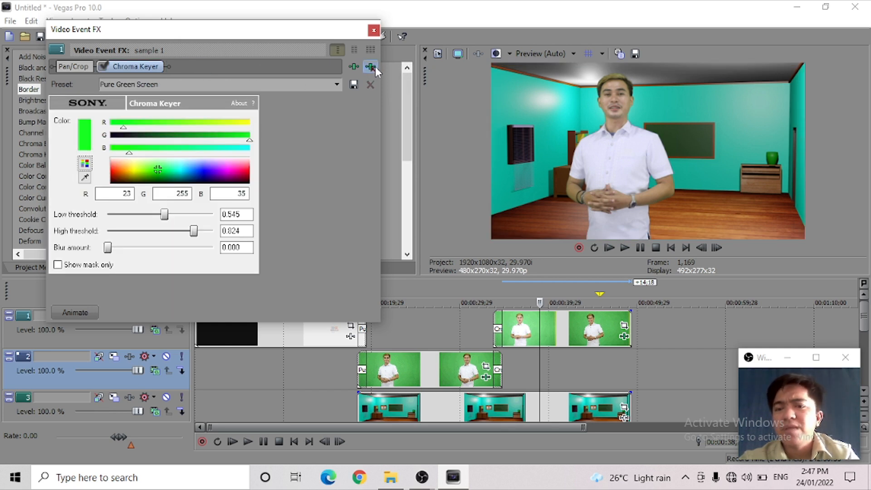
{"action": "left_click", "coordinate": [373, 31]}
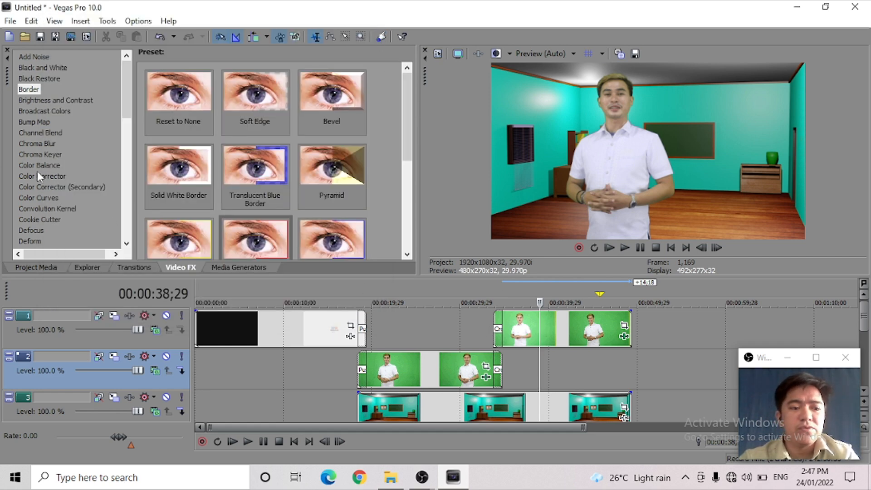
{"action": "scroll", "coordinate": [37, 171], "scroll_direction": "down", "scroll_amount": 10}
{"action": "scroll", "coordinate": [37, 175], "scroll_direction": "up", "scroll_amount": 10}
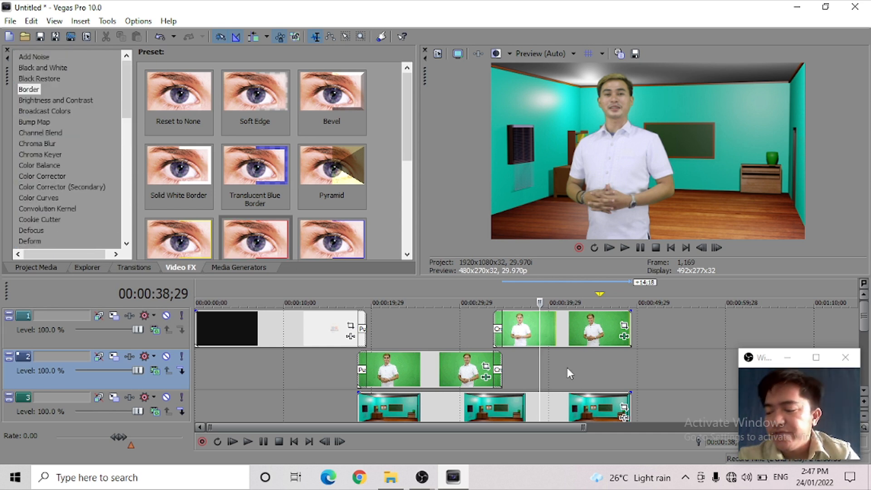
{"action": "left_click", "coordinate": [512, 368]}
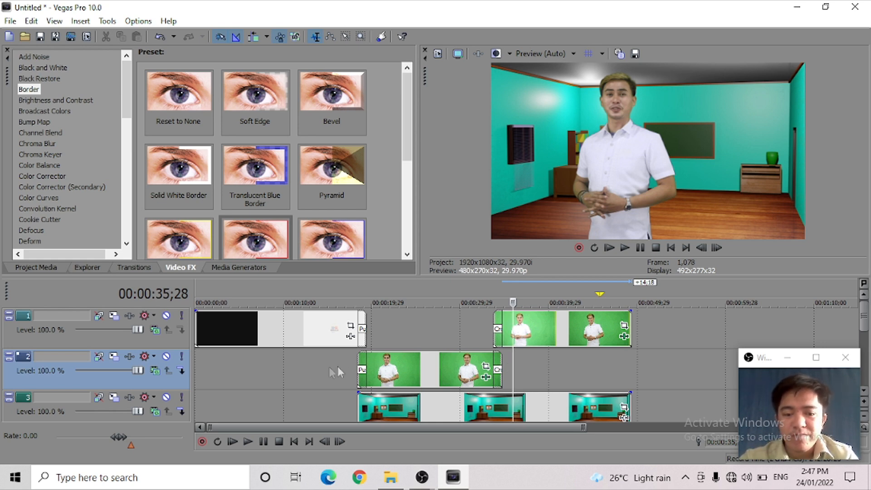
{"action": "right_click", "coordinate": [413, 323]}
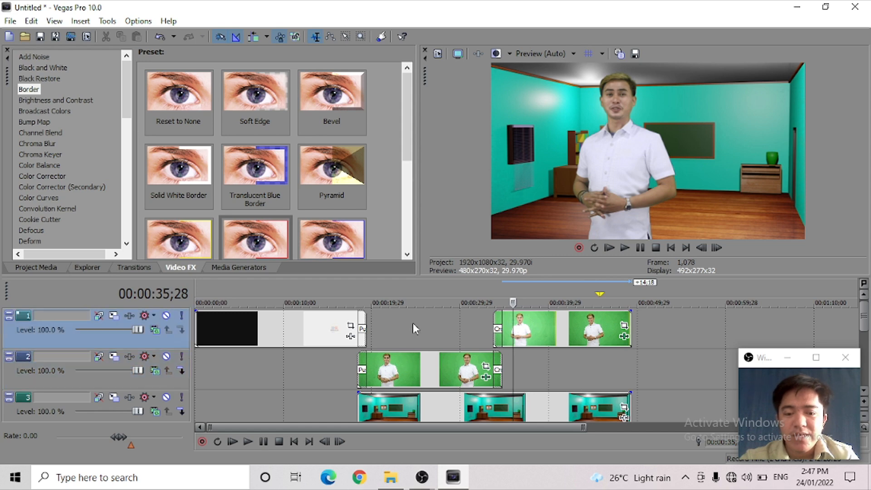
{"action": "left_click", "coordinate": [344, 354]}
{"action": "left_click", "coordinate": [379, 335]}
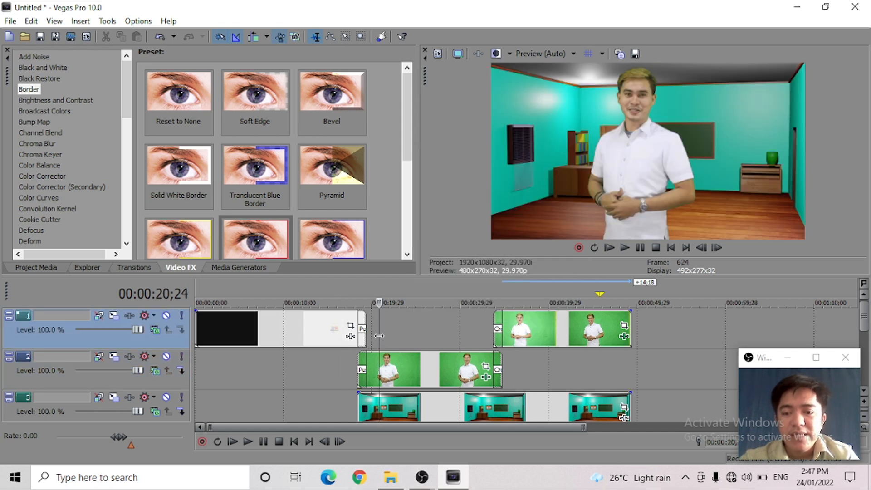
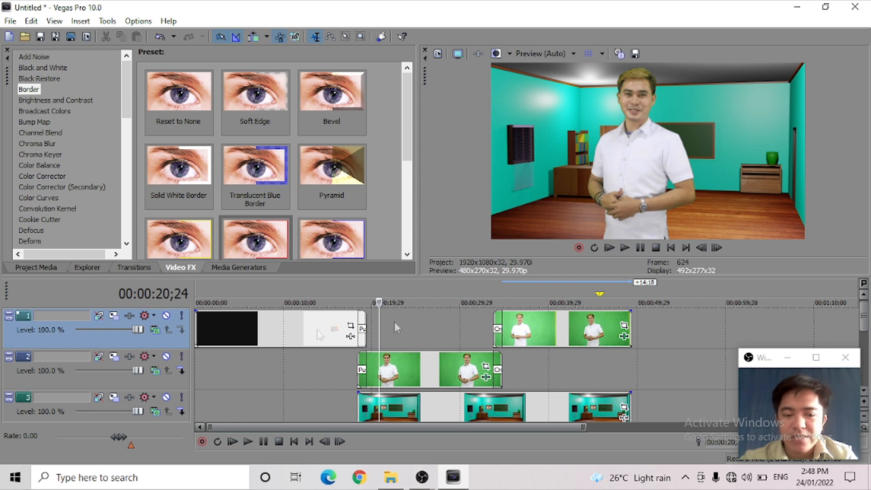
Insert an empty video track above the existing tracks and place the playhead at 00:00:22;25 over the first green-screen clip.
{"action": "right_click", "coordinate": [118, 340]}
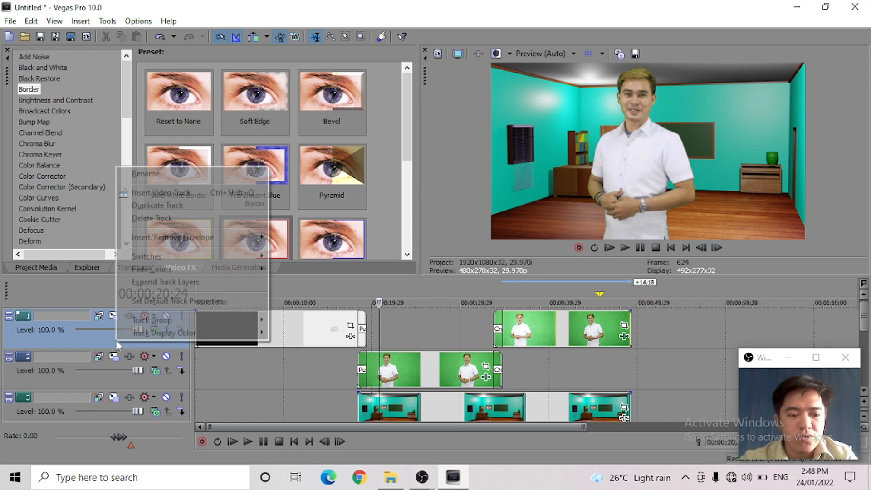
{"action": "left_click", "coordinate": [157, 194]}
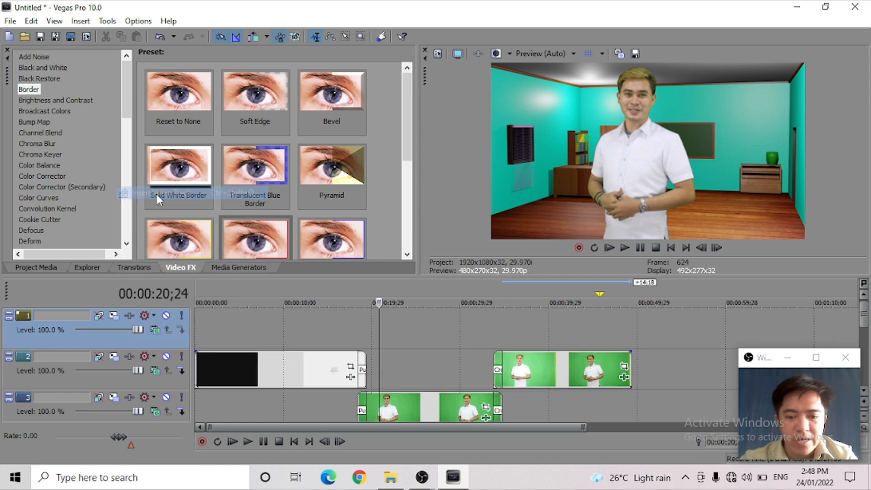
{"action": "left_click", "coordinate": [388, 325]}
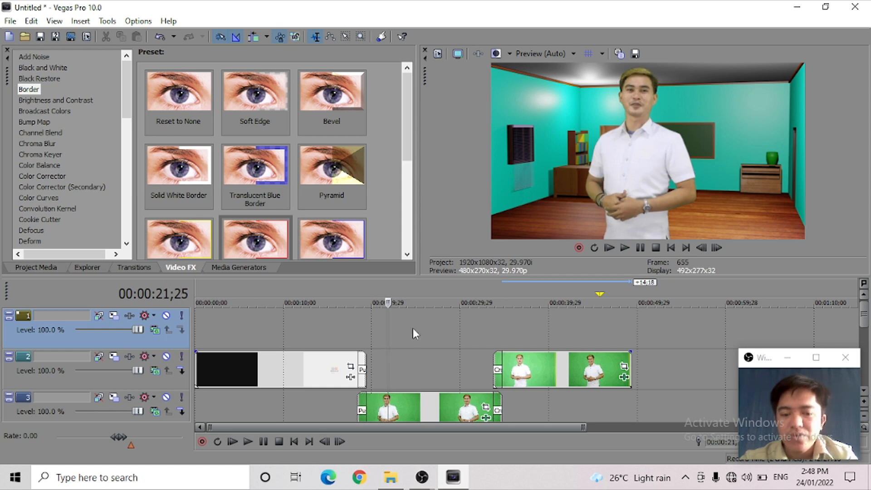
{"action": "left_click", "coordinate": [338, 327]}
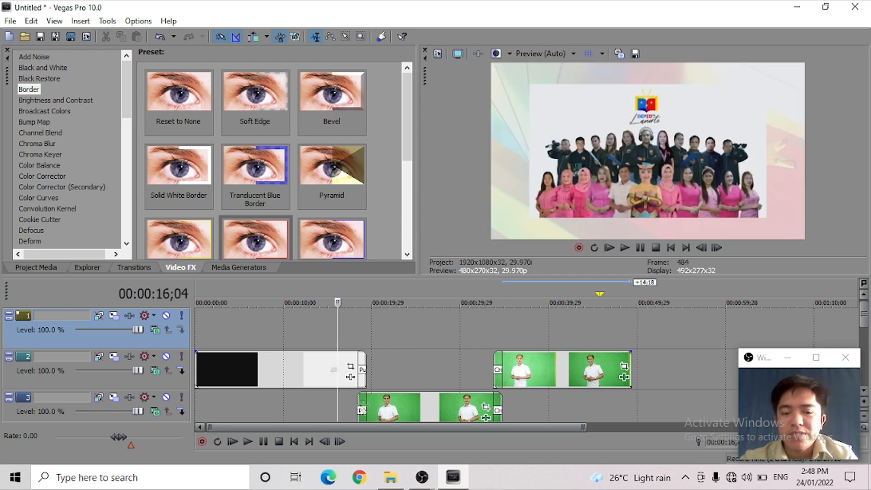
{"action": "left_click", "coordinate": [397, 330]}
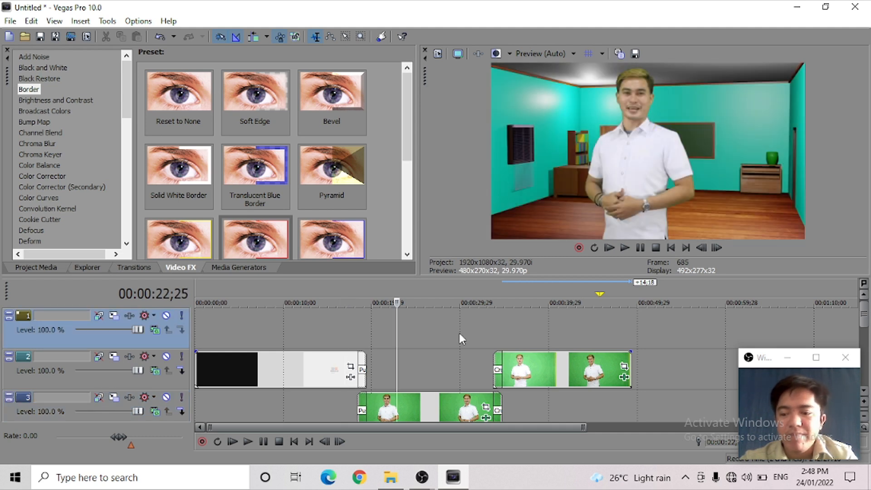
Look through the media generators and examine the available Text presets.
{"action": "left_click", "coordinate": [414, 326]}
{"action": "left_click", "coordinate": [392, 326]}
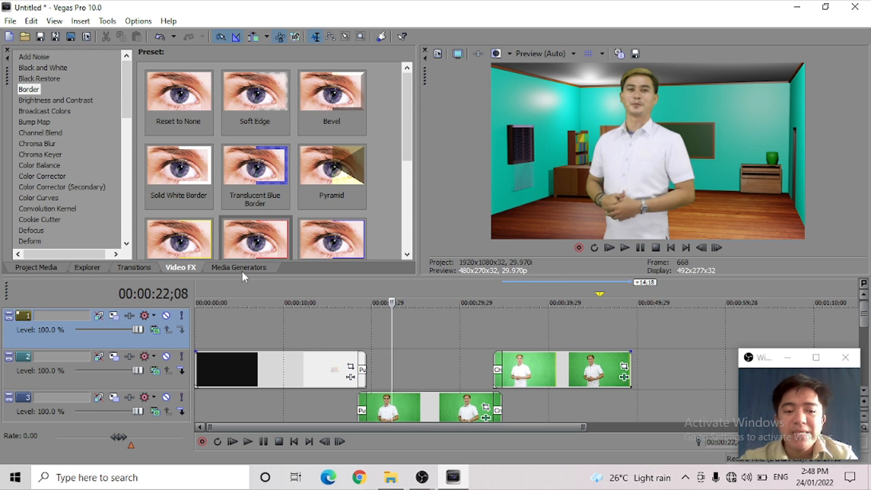
{"action": "left_click", "coordinate": [137, 266]}
{"action": "left_click", "coordinate": [181, 267]}
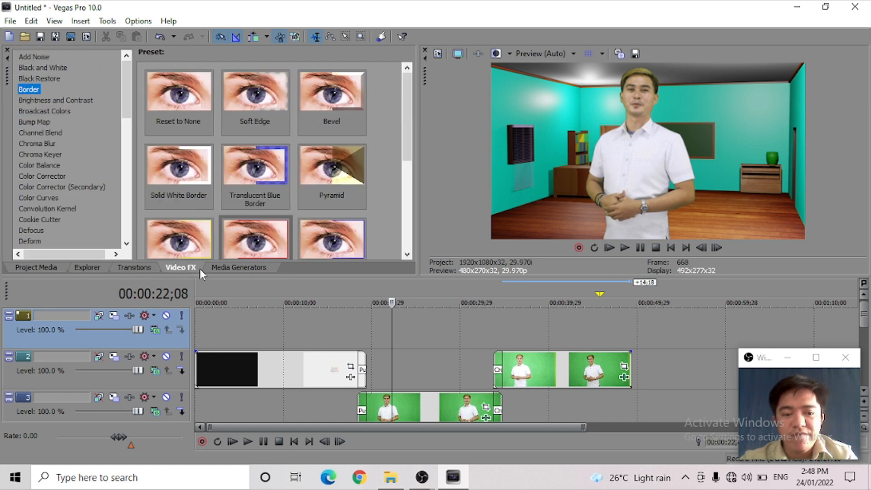
{"action": "left_click", "coordinate": [225, 268]}
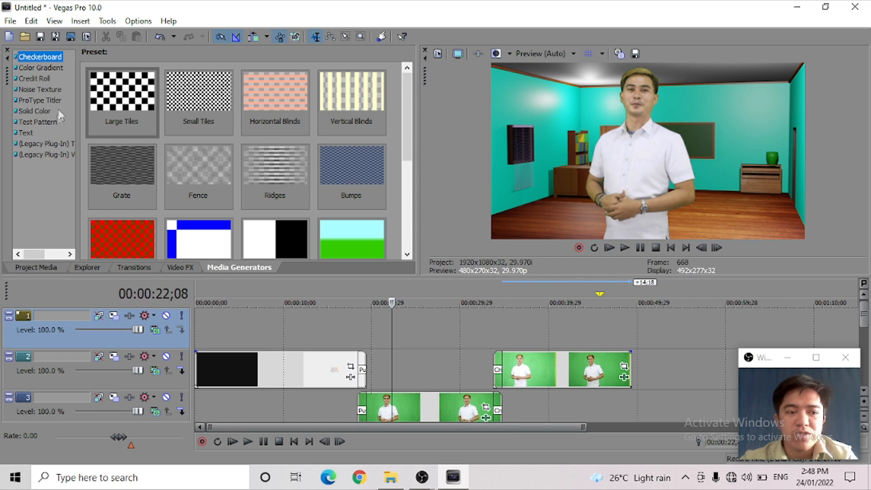
{"action": "left_click", "coordinate": [26, 135]}
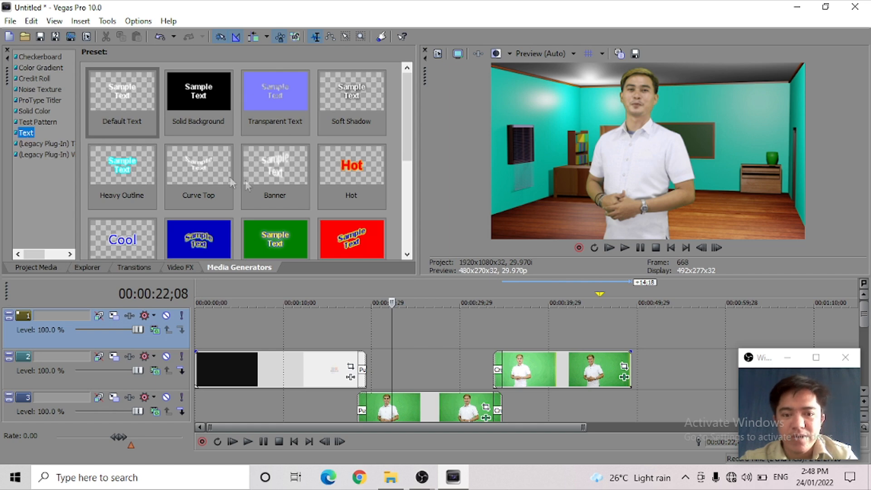
{"action": "scroll", "coordinate": [257, 200], "scroll_direction": "down", "scroll_amount": 3}
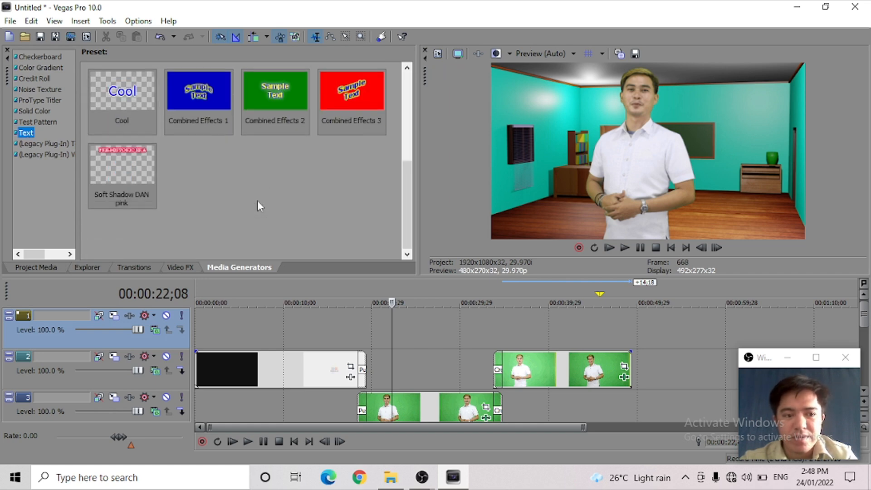
{"action": "scroll", "coordinate": [257, 197], "scroll_direction": "up", "scroll_amount": 3}
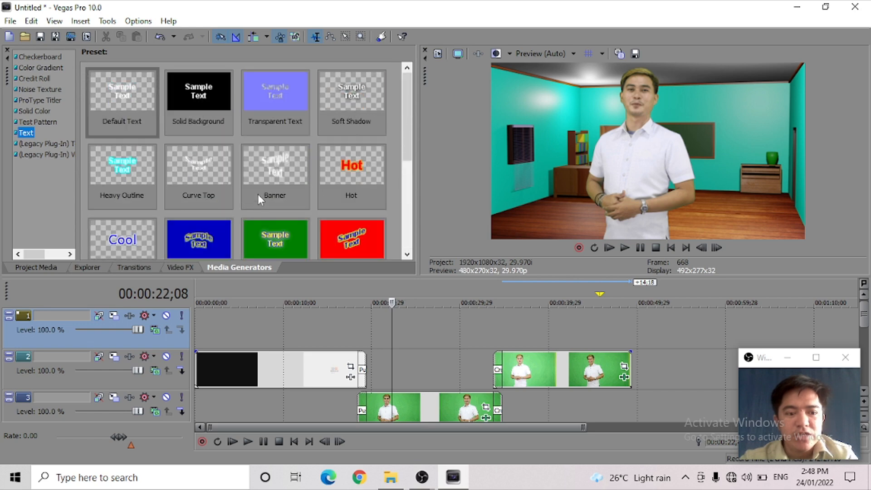
Add a Default Text title to the empty top track above the first green-screen clip and place the playhead inside it.
{"action": "left_click", "coordinate": [127, 103]}
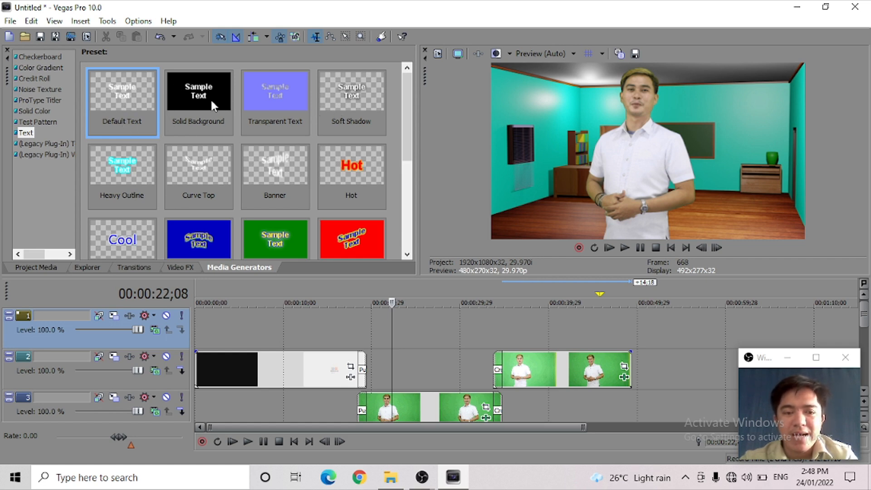
{"action": "left_click", "coordinate": [348, 108]}
{"action": "left_click", "coordinate": [137, 101]}
{"action": "left_click_drag", "start_coordinate": [120, 102], "coordinate": [410, 323]}
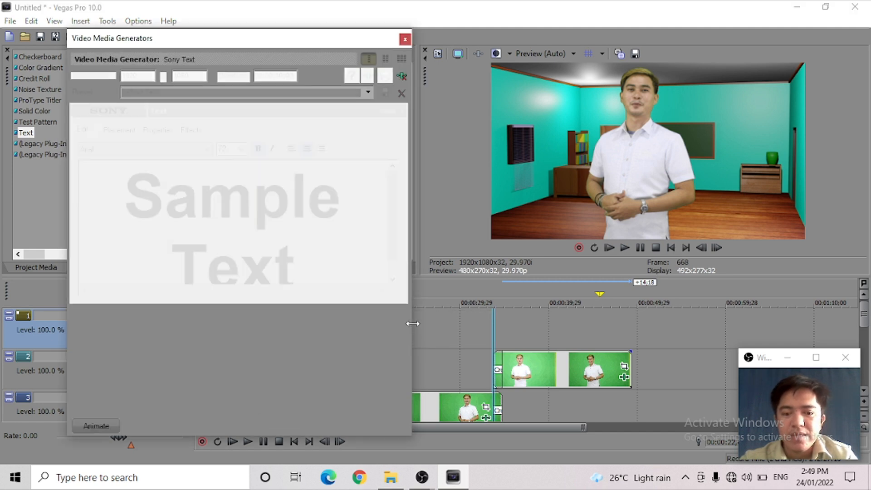
{"action": "left_click", "coordinate": [437, 360]}
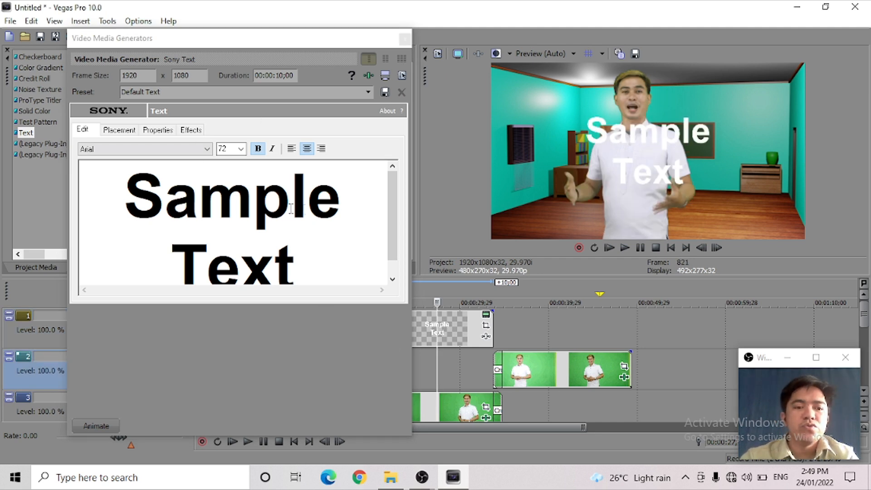
Examine the title's font, placement, color and effects settings.
{"action": "left_click", "coordinate": [95, 151]}
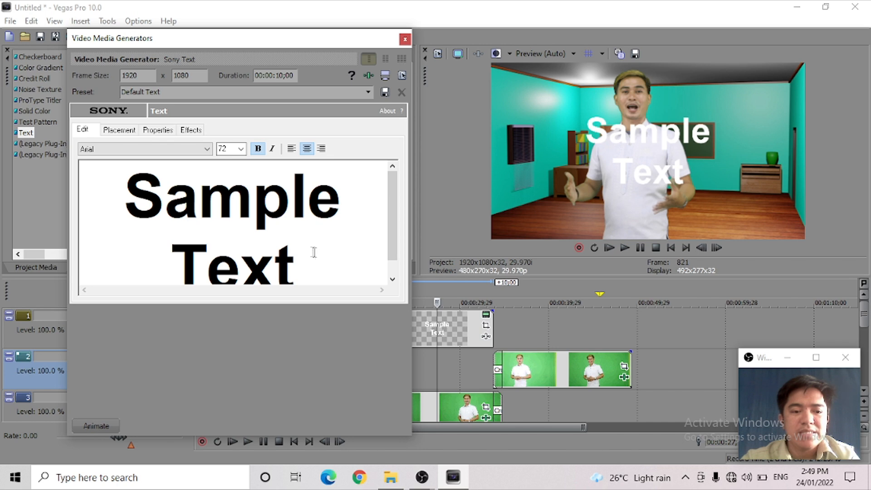
{"action": "left_click", "coordinate": [228, 149]}
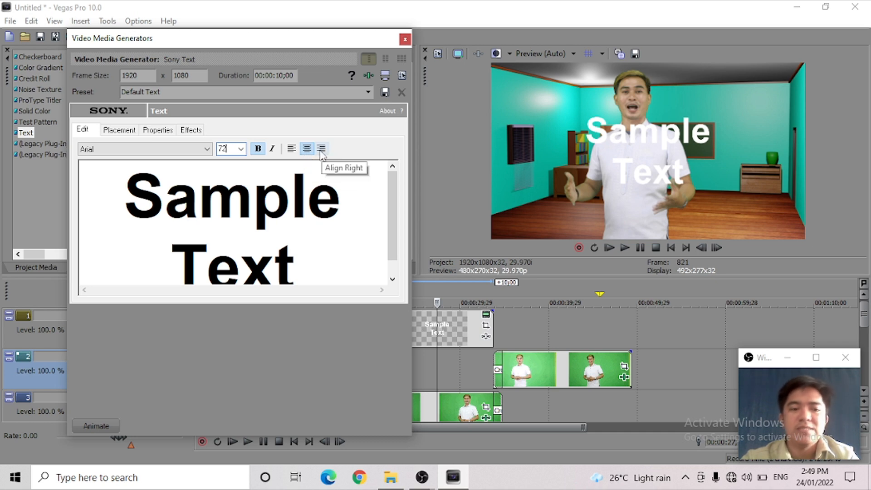
{"action": "left_click", "coordinate": [119, 132]}
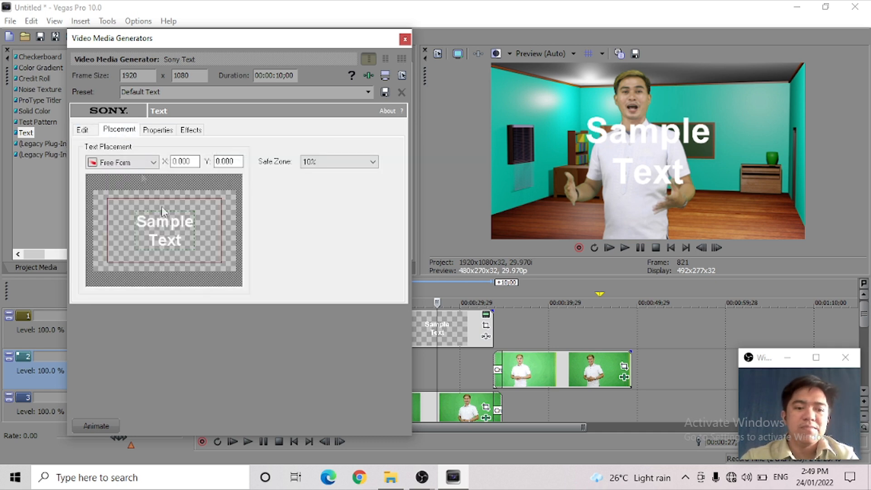
{"action": "left_click", "coordinate": [160, 134]}
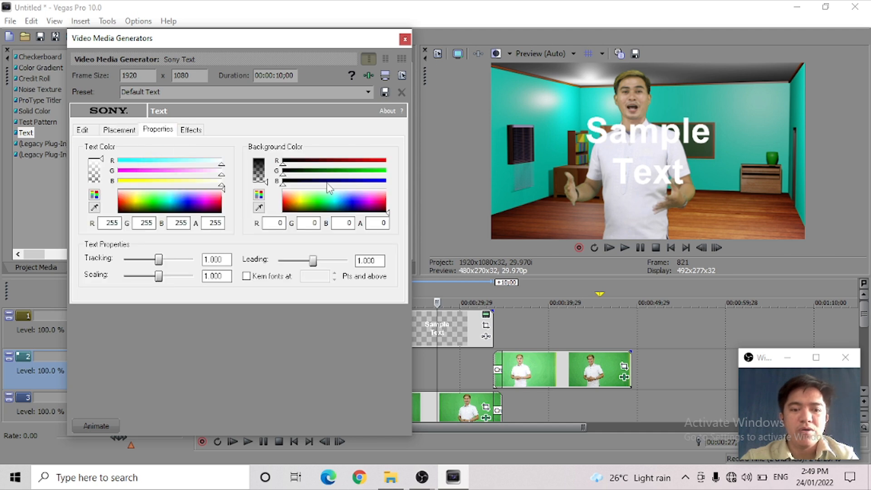
{"action": "left_click", "coordinate": [191, 131]}
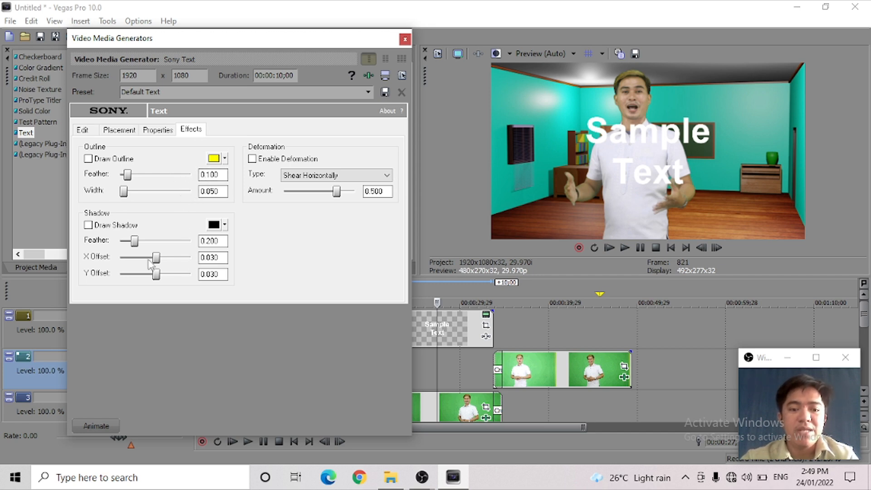
{"action": "left_click", "coordinate": [84, 131]}
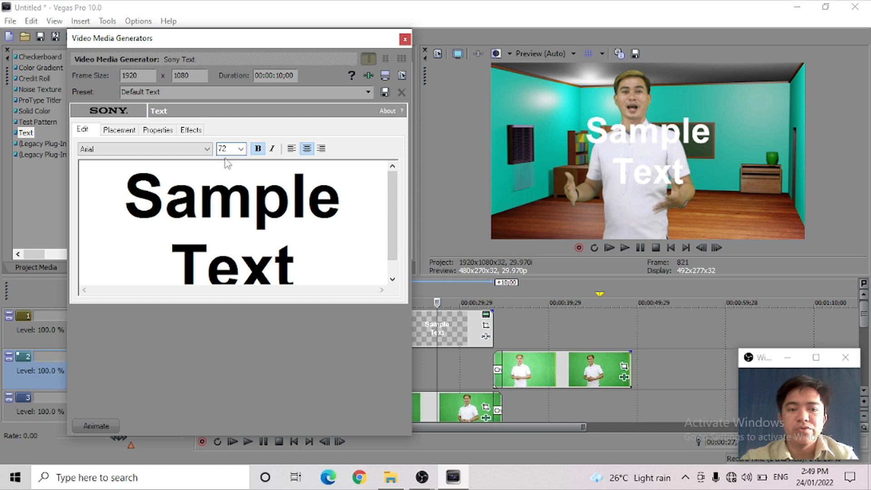
Set the title's font to Bookman Old Style and its size to 35.
{"action": "left_click", "coordinate": [172, 149]}
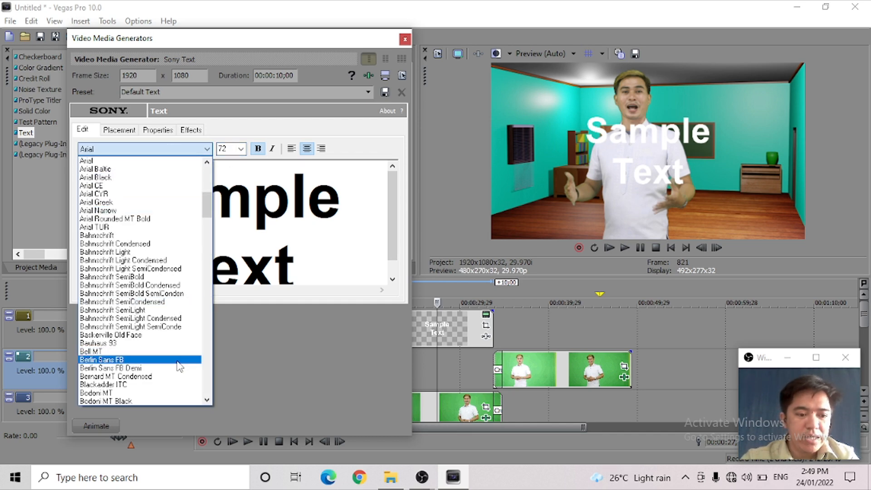
{"action": "scroll", "coordinate": [174, 360], "scroll_direction": "down", "scroll_amount": 3}
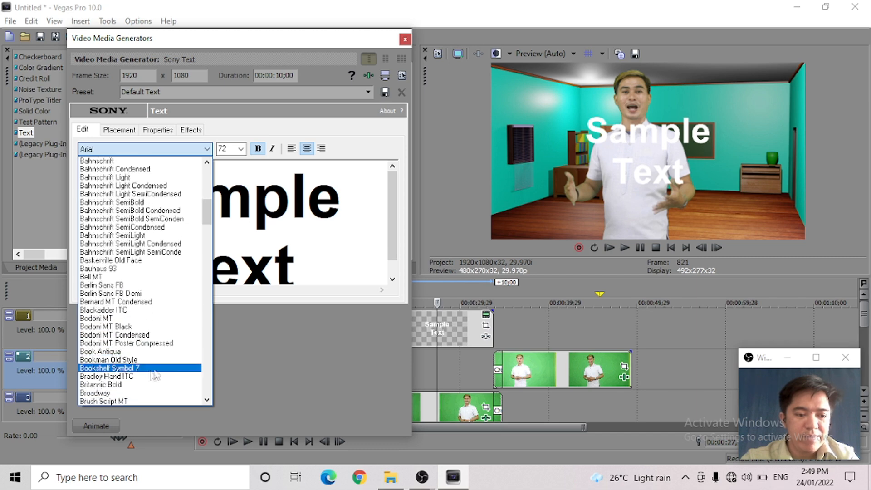
{"action": "left_click", "coordinate": [150, 361]}
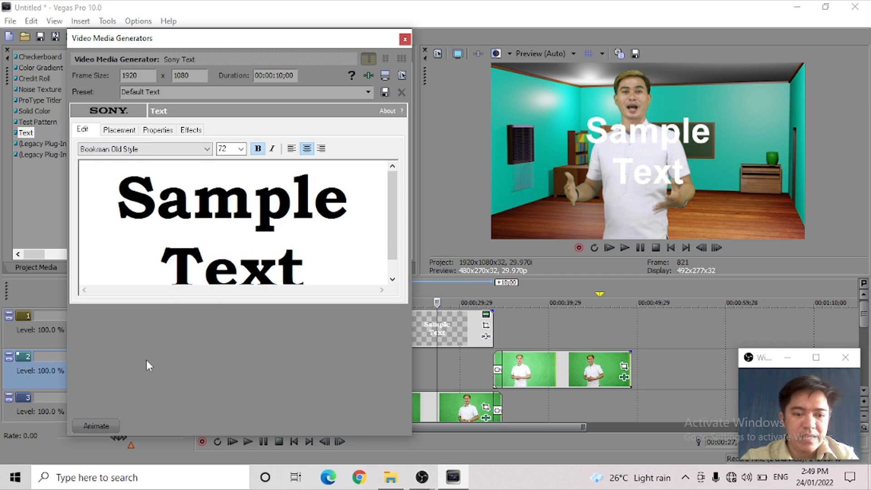
{"action": "left_click", "coordinate": [158, 149]}
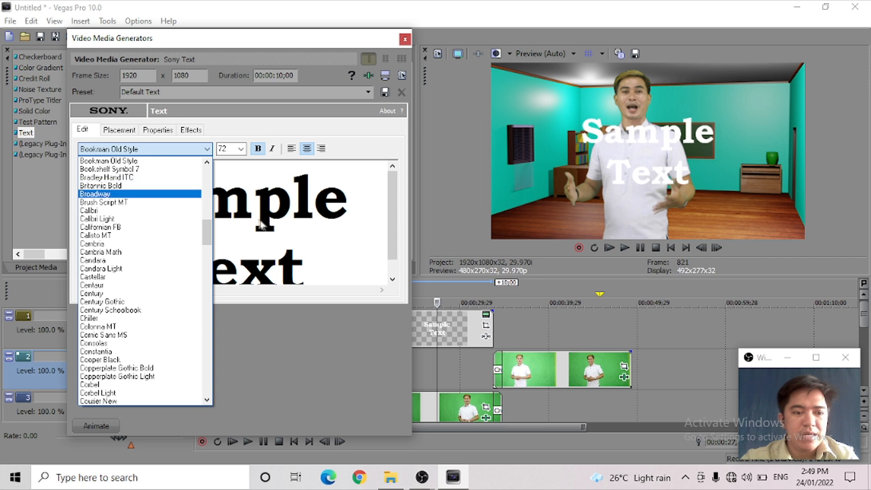
{"action": "left_click", "coordinate": [222, 169]}
{"action": "double_click", "coordinate": [225, 149]}
{"action": "type", "text": "35"}
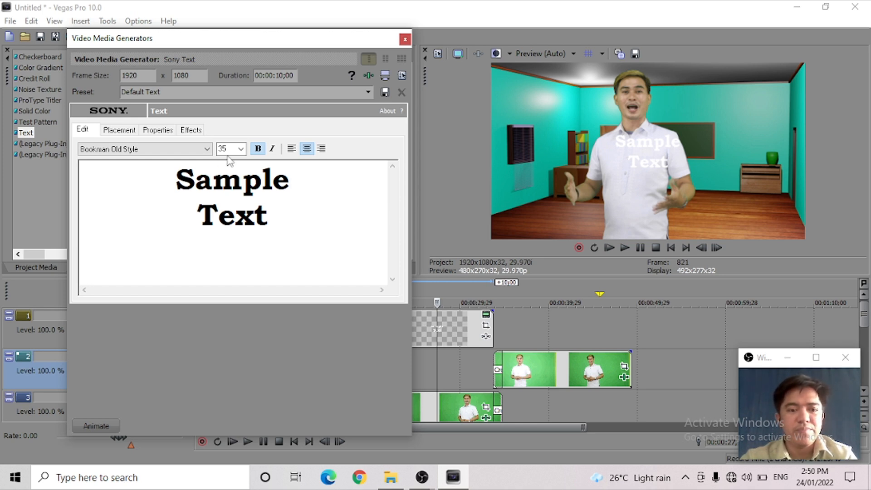
Replace the sample text with the teacher's title and name.
{"action": "left_click_drag", "start_coordinate": [290, 218], "coordinate": [160, 151]}
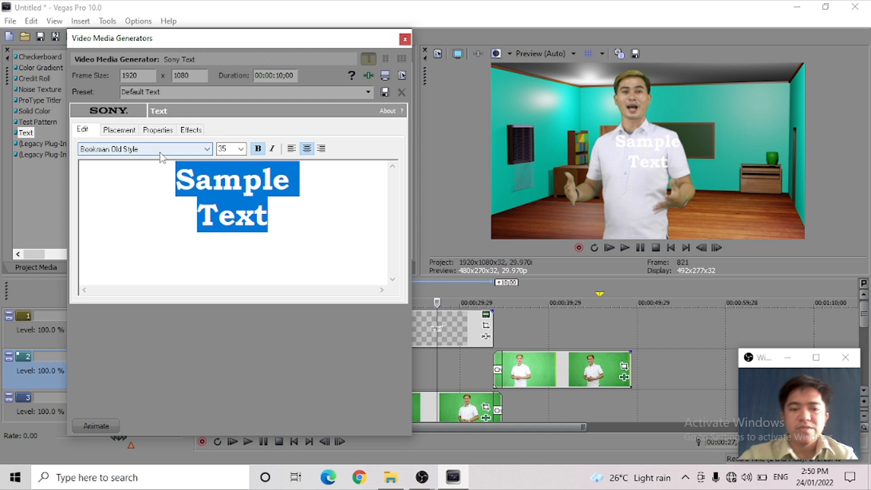
{"action": "type", "text": "Te"}
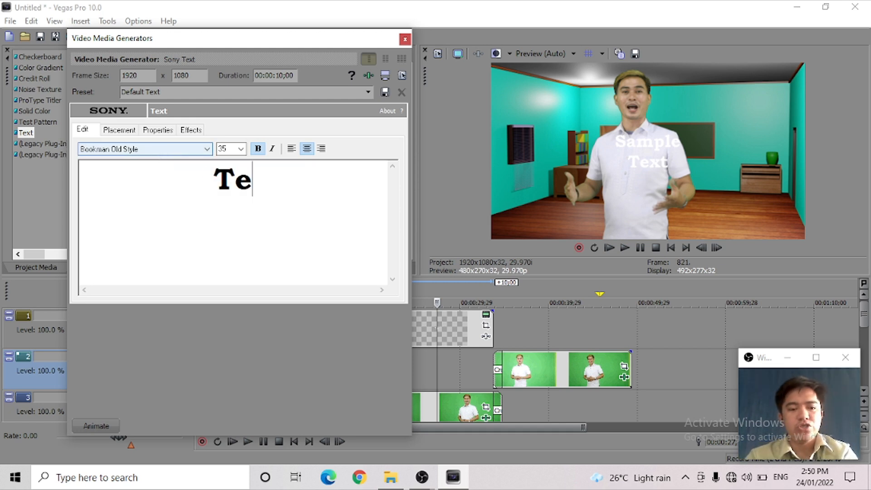
{"action": "type", "text": "acher Jam"}
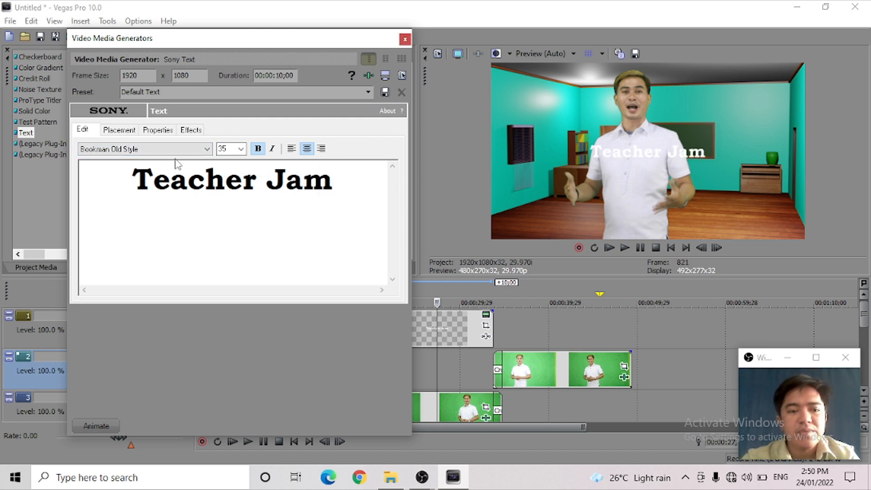
Move the title to the lower-right corner of the video frame, at about X 0.550 and Y 0.781.
{"action": "left_click", "coordinate": [119, 131]}
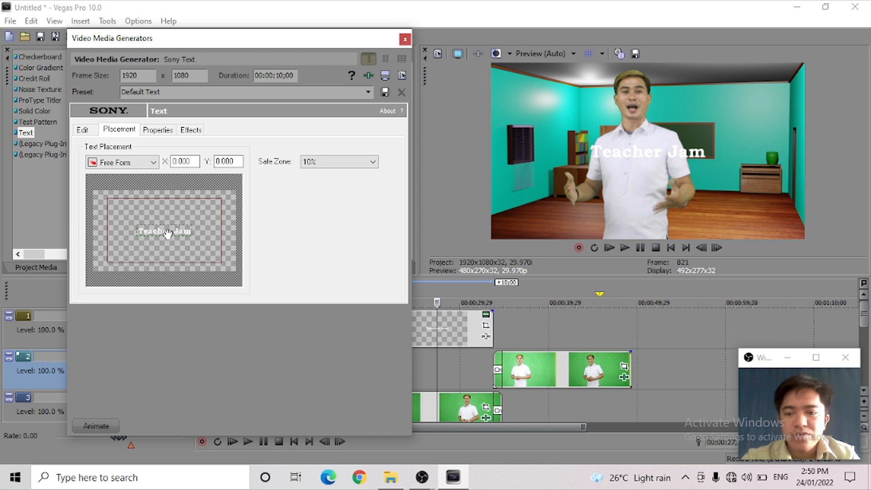
{"action": "left_click", "coordinate": [452, 374]}
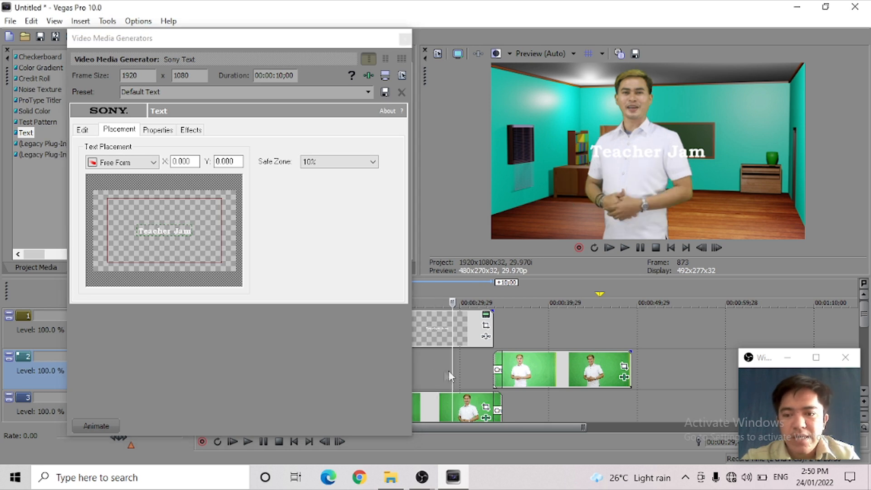
{"action": "left_click_drag", "start_coordinate": [155, 226], "coordinate": [194, 260]}
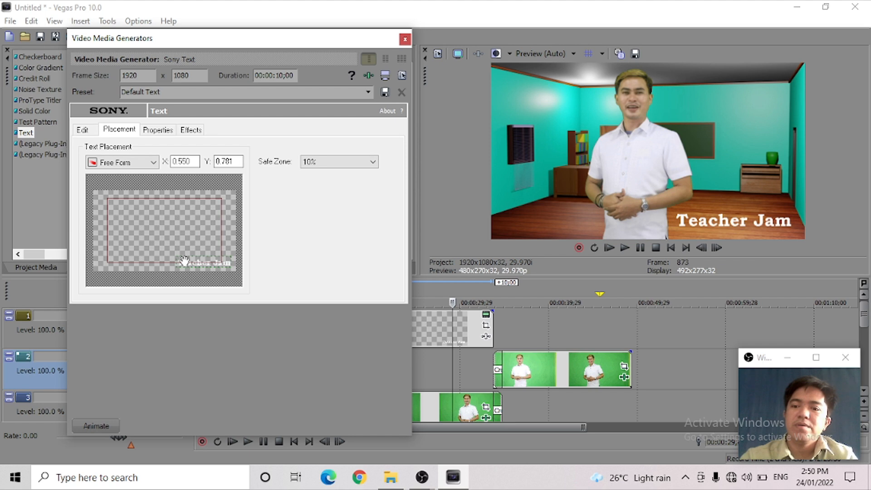
Set the title's text color to pure blue with RGB values 0, 0, 255.
{"action": "left_click", "coordinate": [152, 130]}
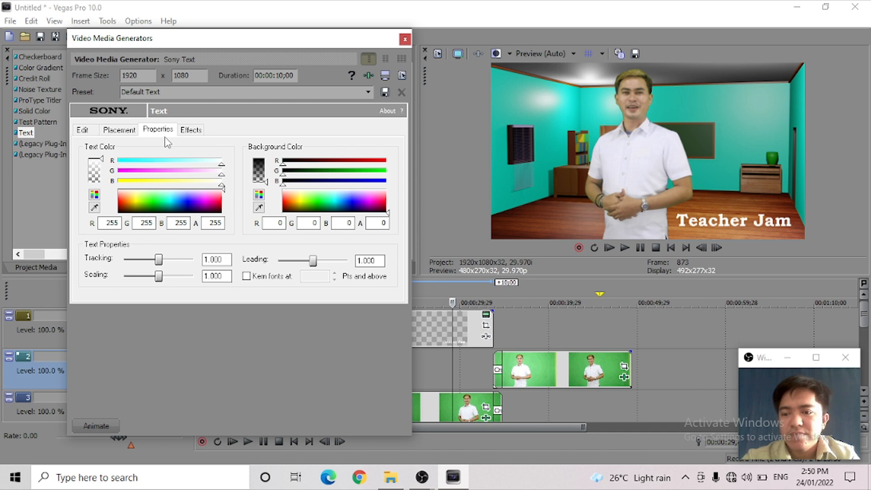
{"action": "left_click", "coordinate": [189, 201]}
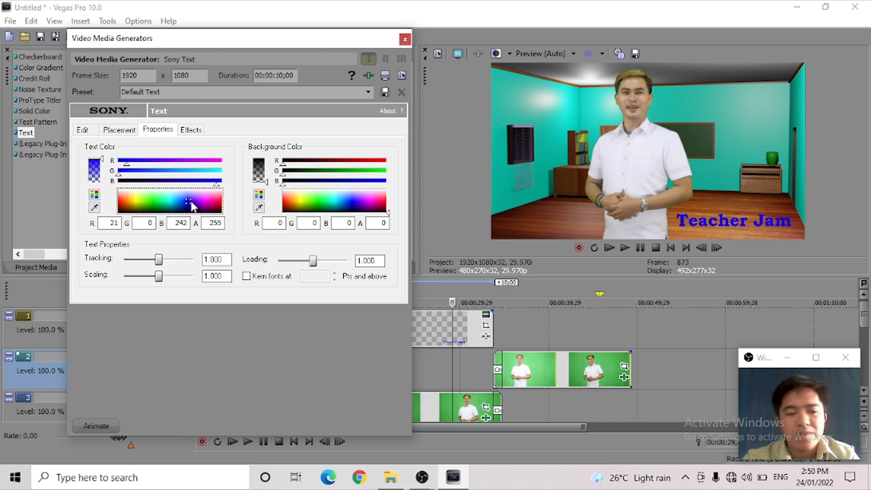
{"action": "left_click_drag", "start_coordinate": [127, 164], "coordinate": [95, 168]}
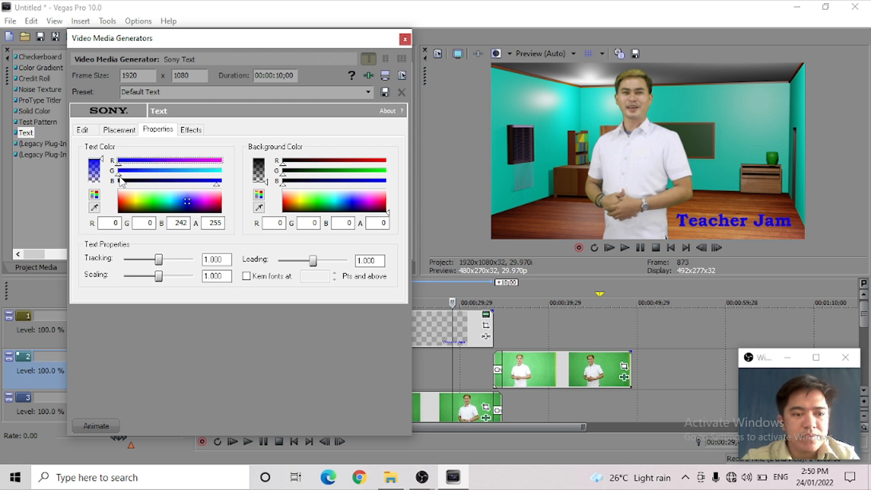
{"action": "left_click_drag", "start_coordinate": [217, 183], "coordinate": [224, 182]}
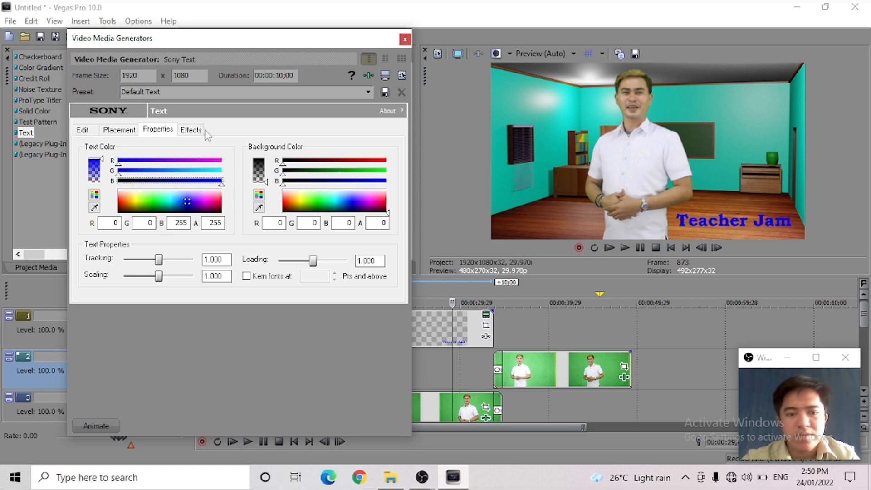
Draw a yellow outline of width 0.200 around the title text, finish editing it, and place the playhead at 00:00:21;27 before the title.
{"action": "left_click", "coordinate": [190, 131]}
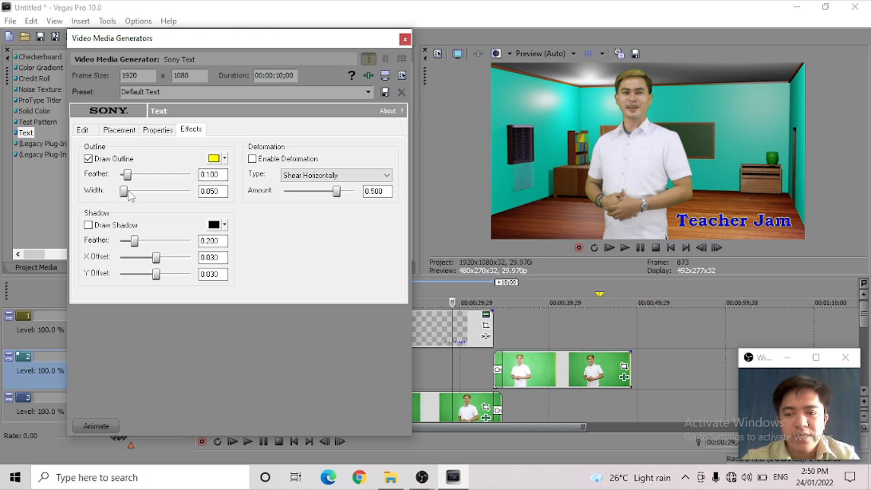
{"action": "left_click_drag", "start_coordinate": [126, 195], "coordinate": [135, 194]}
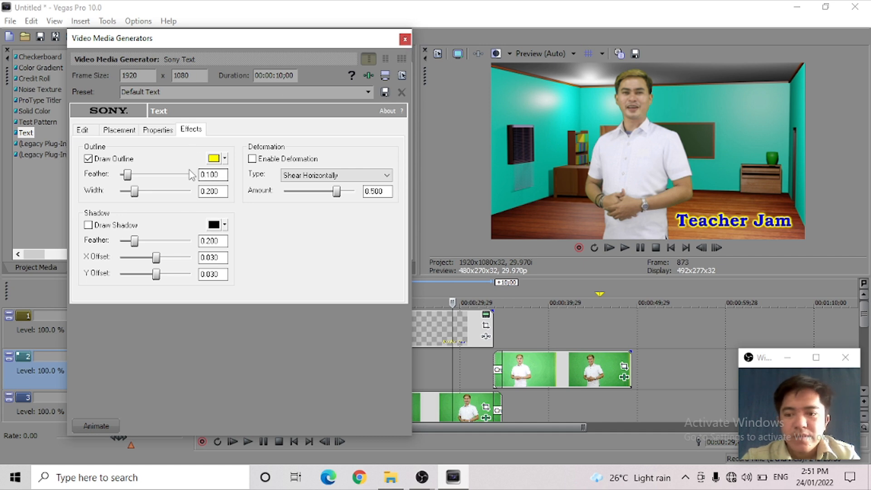
{"action": "left_click", "coordinate": [120, 130]}
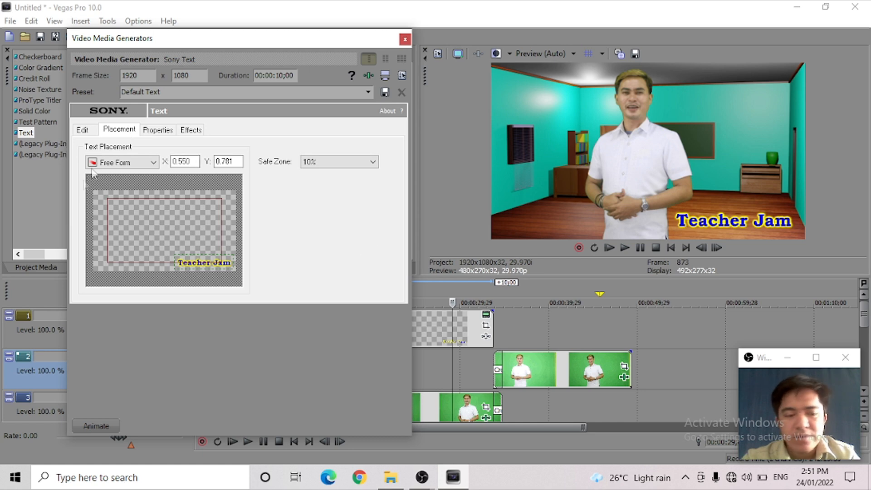
{"action": "left_click", "coordinate": [405, 40]}
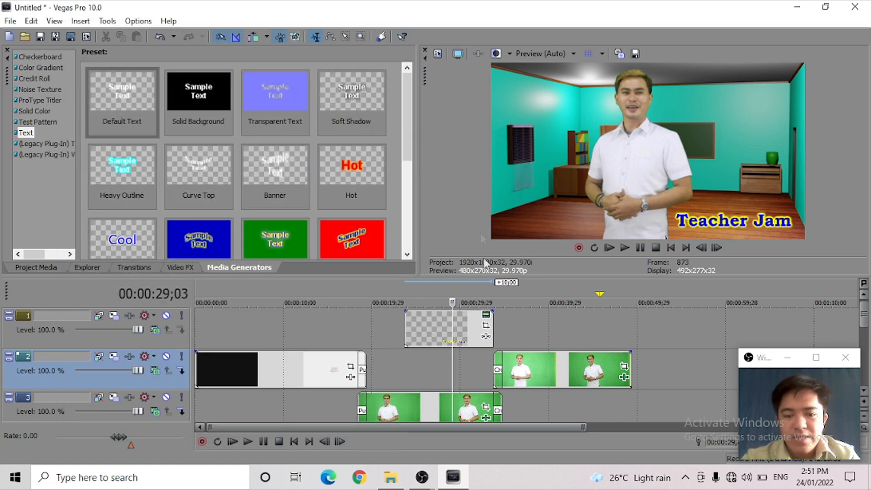
{"action": "left_click", "coordinate": [388, 361]}
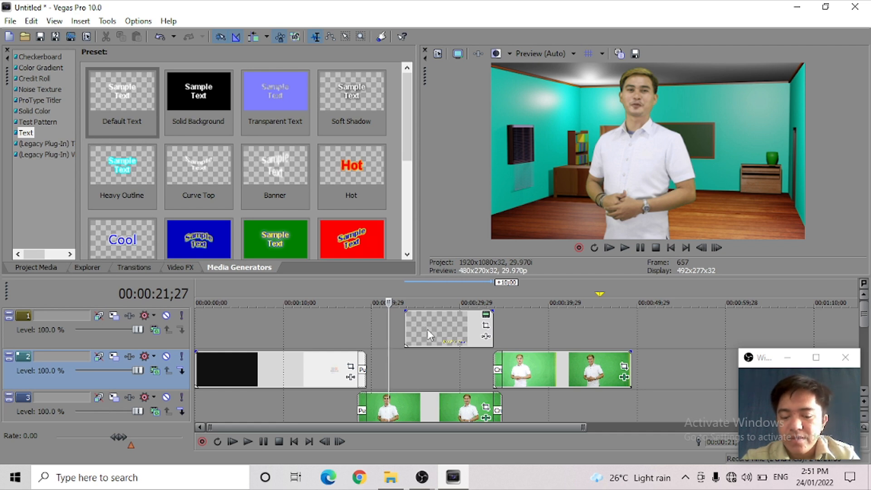
Move the title event on track 1 about 9 frames later and play back its appearance over the presenter clip.
{"action": "key", "text": "space"}
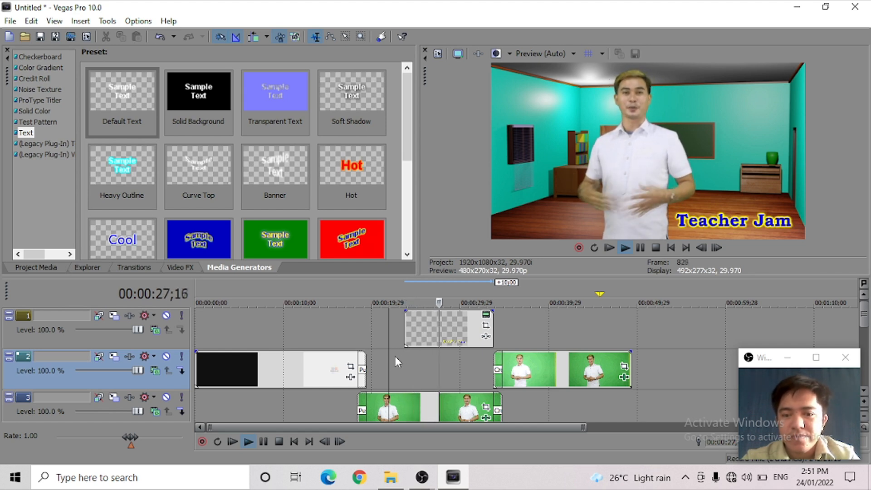
{"action": "key", "text": "space"}
{"action": "scroll", "coordinate": [417, 369], "scroll_direction": "up", "scroll_amount": 5}
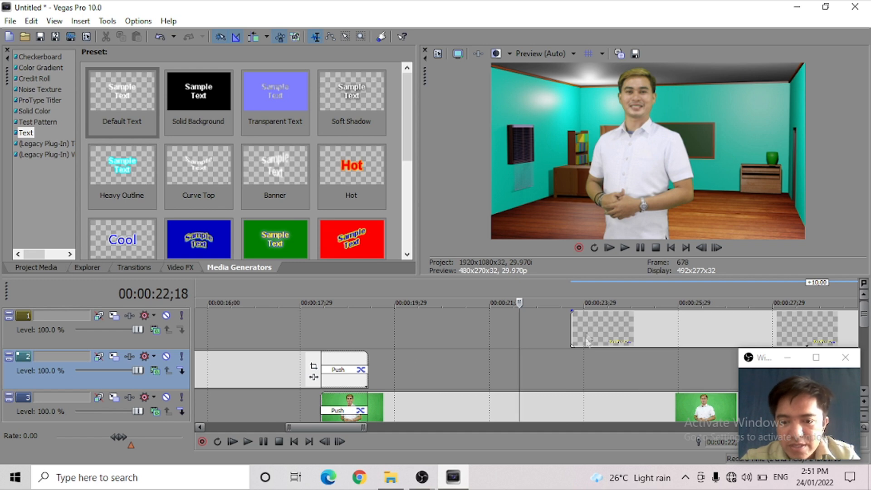
{"action": "left_click_drag", "start_coordinate": [585, 335], "coordinate": [600, 335]}
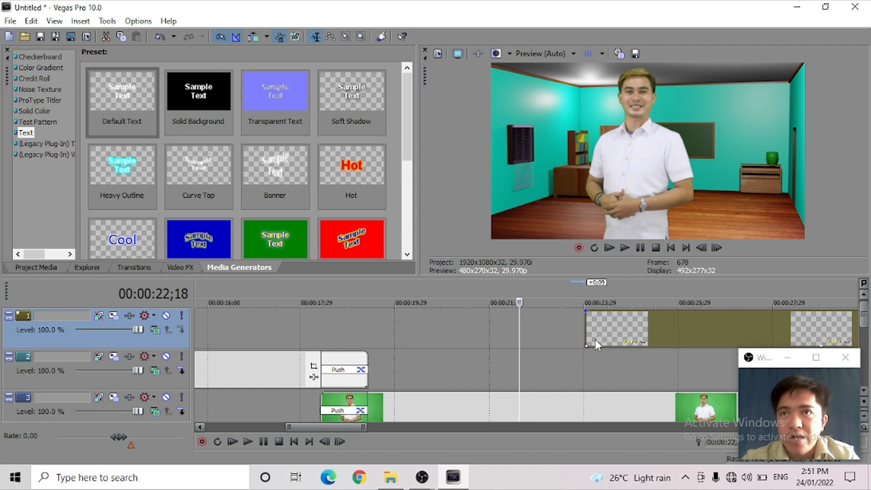
{"action": "key", "text": "space"}
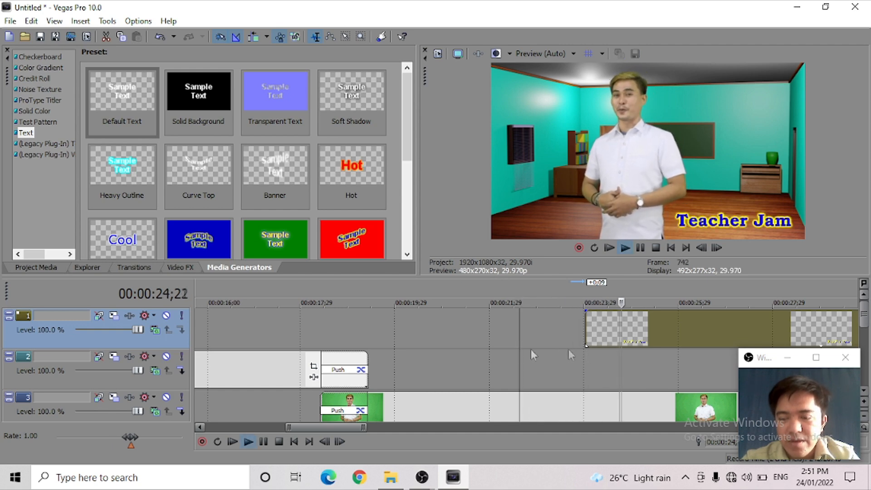
{"action": "scroll", "coordinate": [568, 349], "scroll_direction": "down", "scroll_amount": 3}
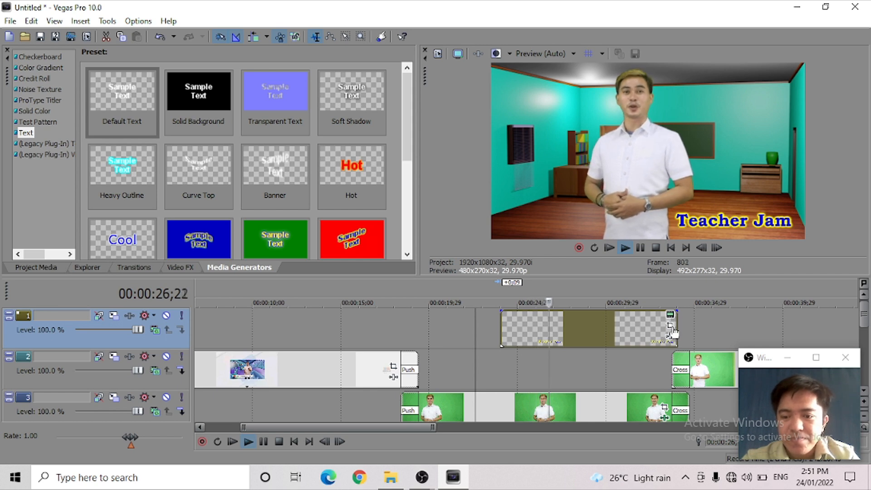
{"action": "key", "text": "space"}
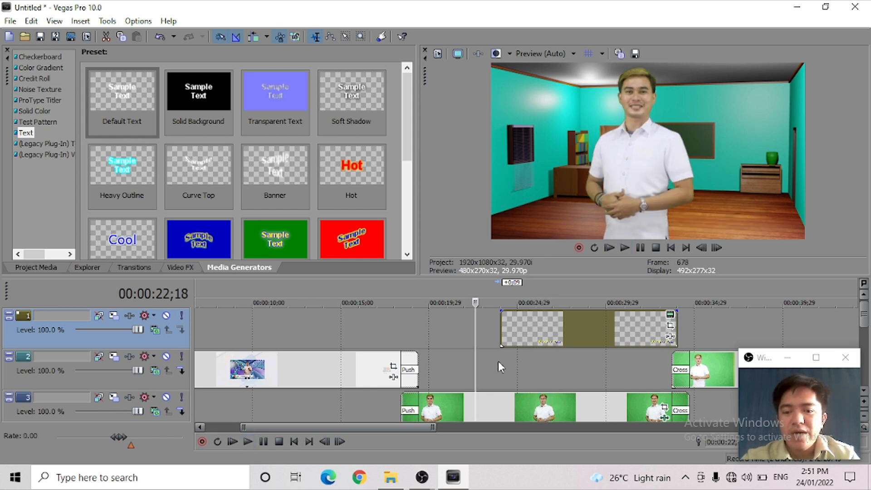
Shorten the title event by trimming its end about 3;23 earlier, and play it back from its start at 00:00:24;00.
{"action": "left_click", "coordinate": [502, 359]}
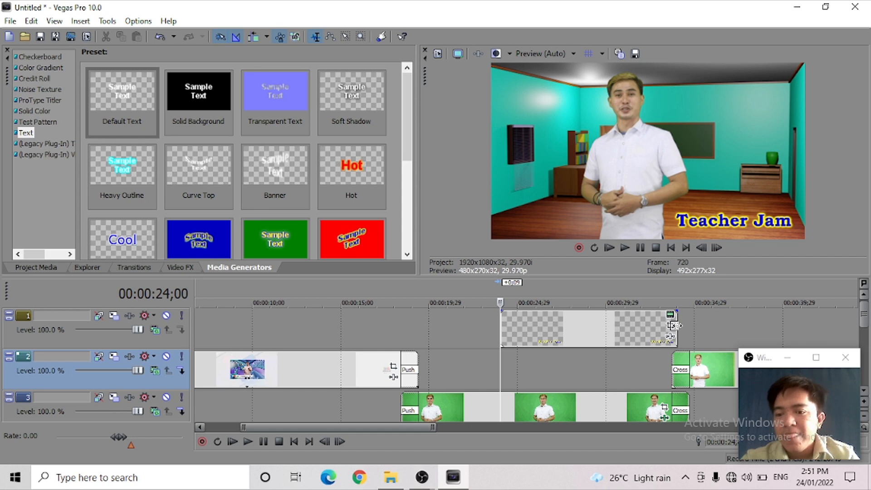
{"action": "left_click_drag", "start_coordinate": [674, 325], "coordinate": [607, 329]}
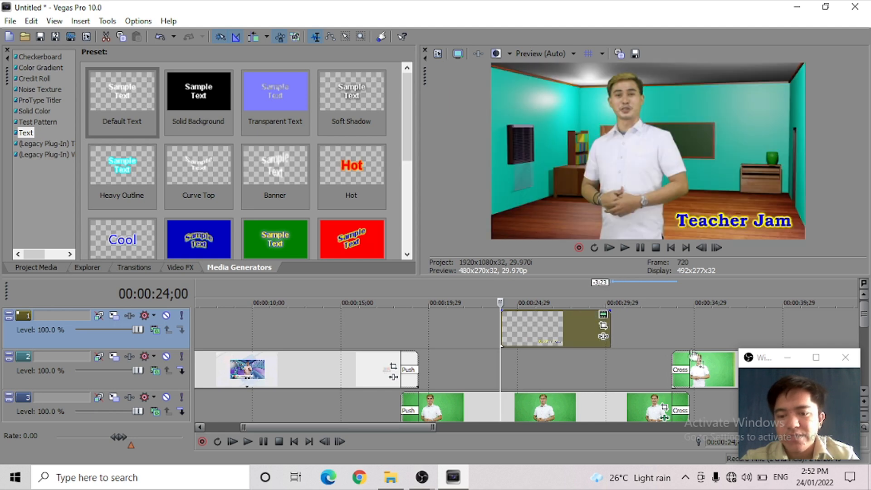
{"action": "key", "text": "space"}
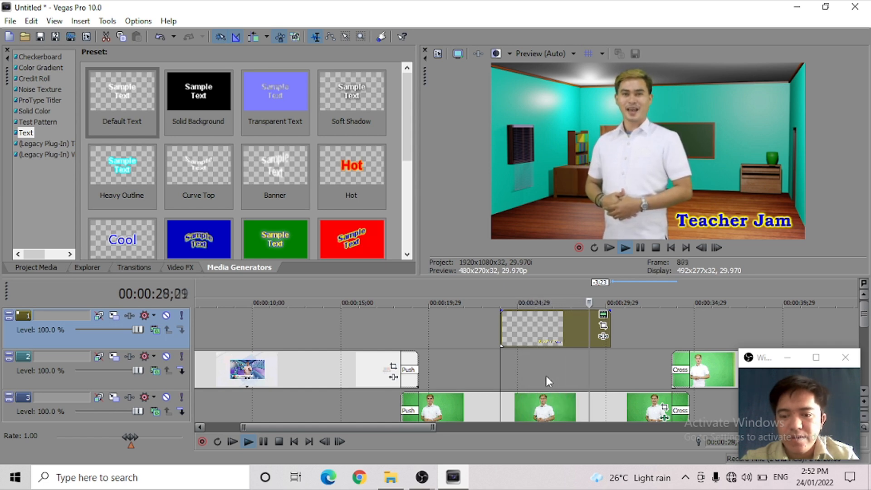
{"action": "key", "text": "space"}
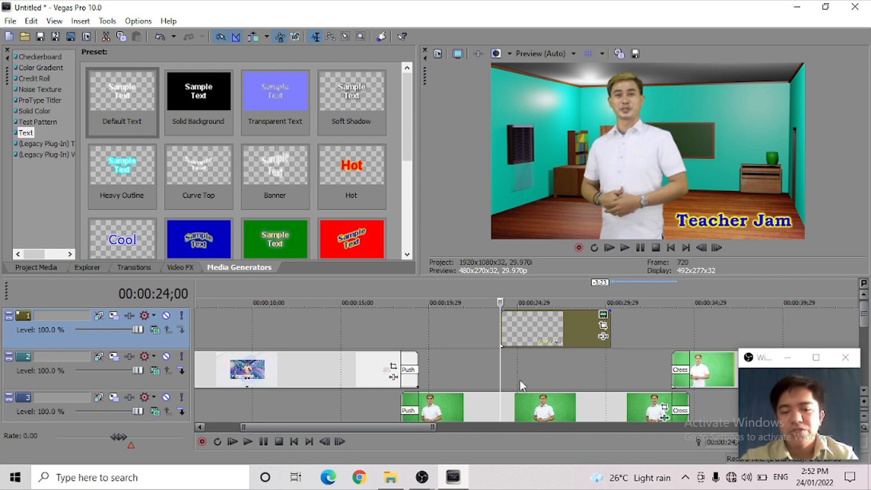
Apply the Push Left transition to the start of the title event and Push Right to its end.
{"action": "left_click", "coordinate": [131, 268]}
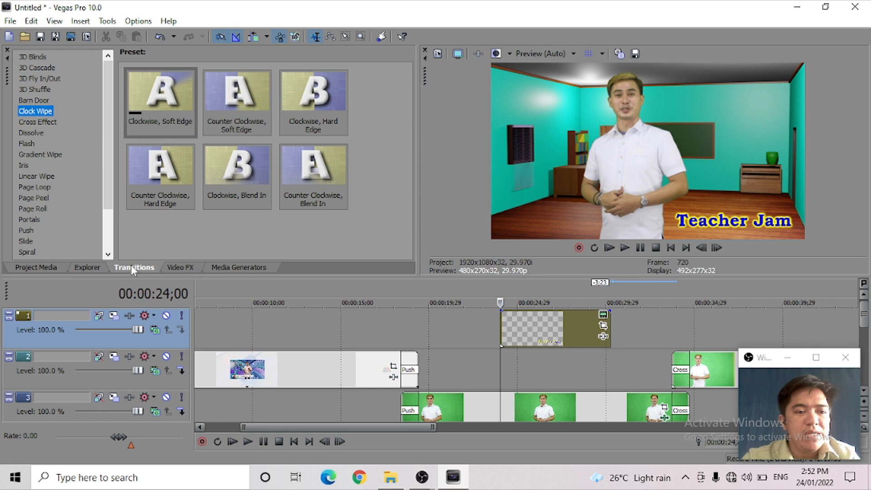
{"action": "left_click", "coordinate": [47, 226]}
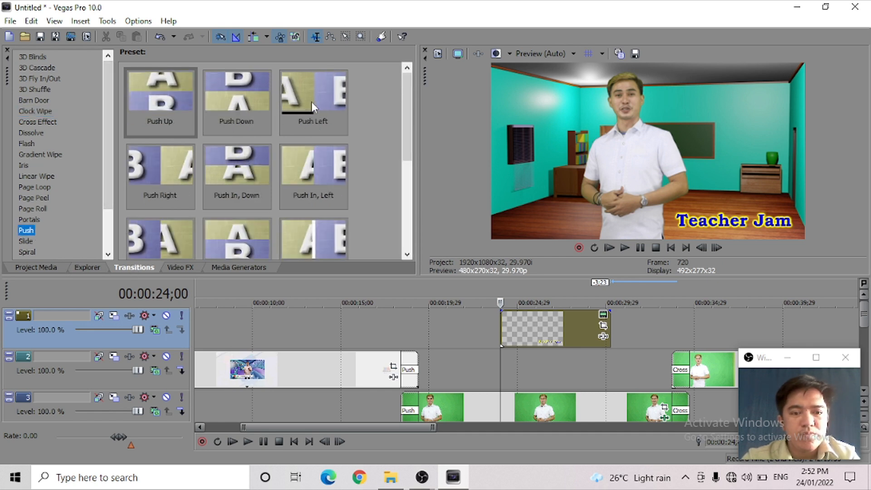
{"action": "left_click_drag", "start_coordinate": [316, 91], "coordinate": [502, 331]}
{"action": "left_click", "coordinate": [373, 30]}
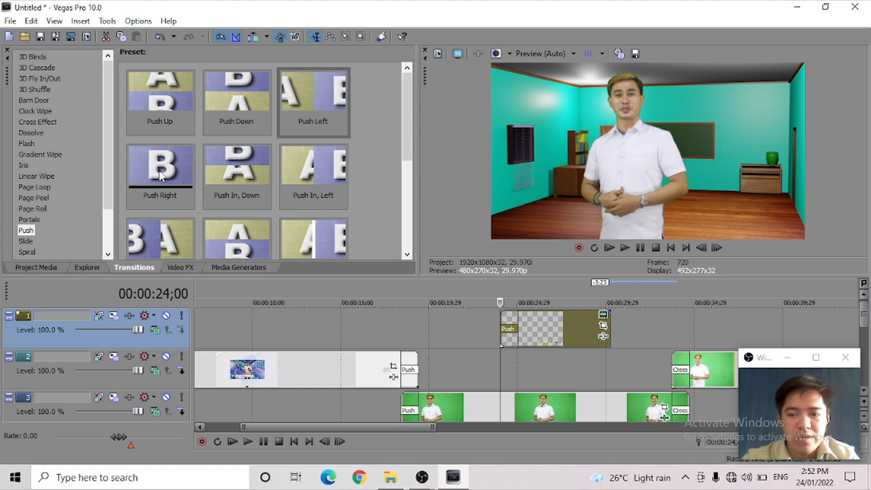
{"action": "left_click_drag", "start_coordinate": [161, 173], "coordinate": [611, 327]}
{"action": "left_click", "coordinate": [373, 30]}
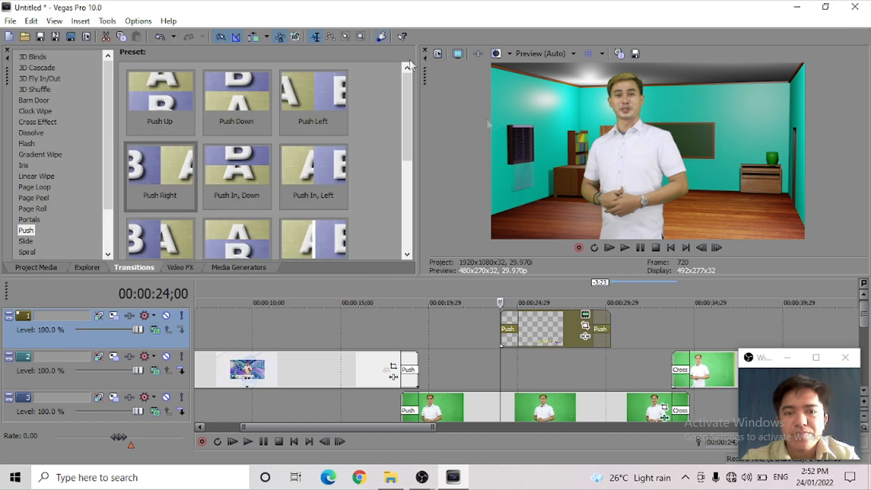
Preview the title's transitions, shift the title event about 24 frames earlier on track 1, and play it back again.
{"action": "left_click", "coordinate": [481, 355]}
{"action": "key", "text": "space"}
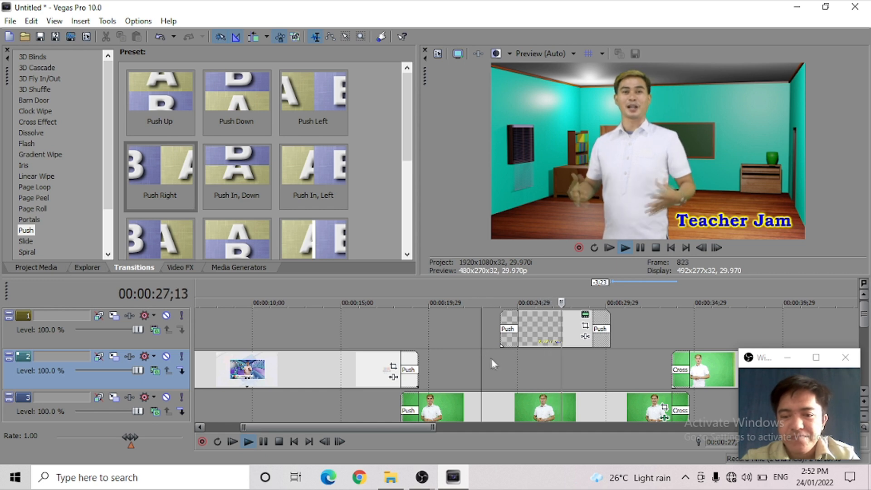
{"action": "key", "text": "space"}
{"action": "mouse_move", "coordinate": [541, 329]}
{"action": "left_mouse_down"}
{"action": "mouse_move", "coordinate": [528, 329]}
{"action": "mouse_move", "coordinate": [532, 336]}
{"action": "left_mouse_up"}
{"action": "key", "text": "space"}
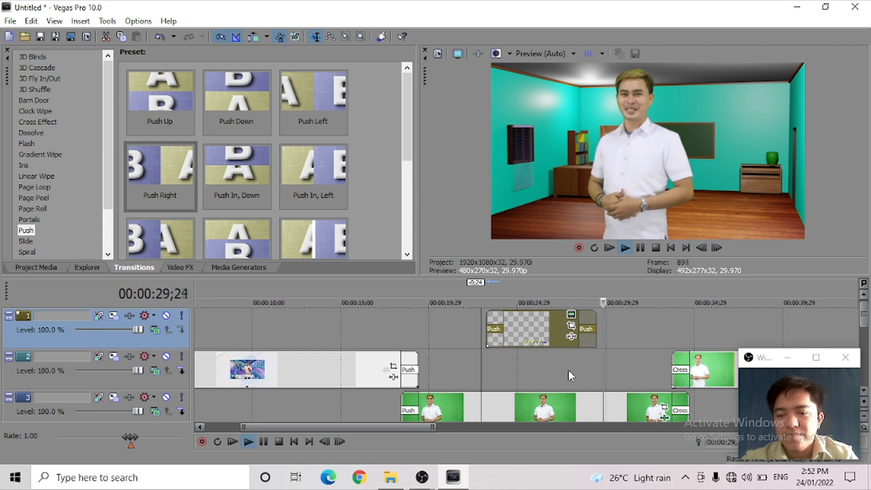
{"action": "key", "text": "space"}
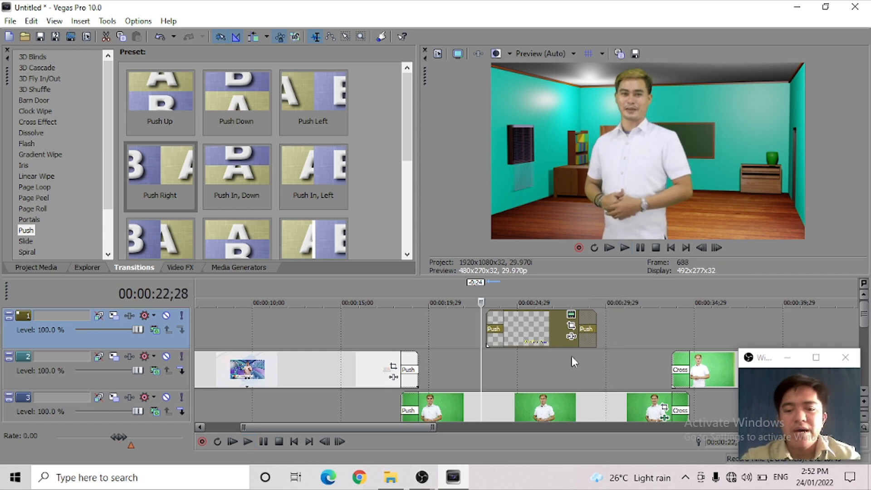
Place a Default Text title above the last green-screen clip on track 1 and delete it.
{"action": "scroll", "coordinate": [571, 359], "scroll_direction": "down", "scroll_amount": 2}
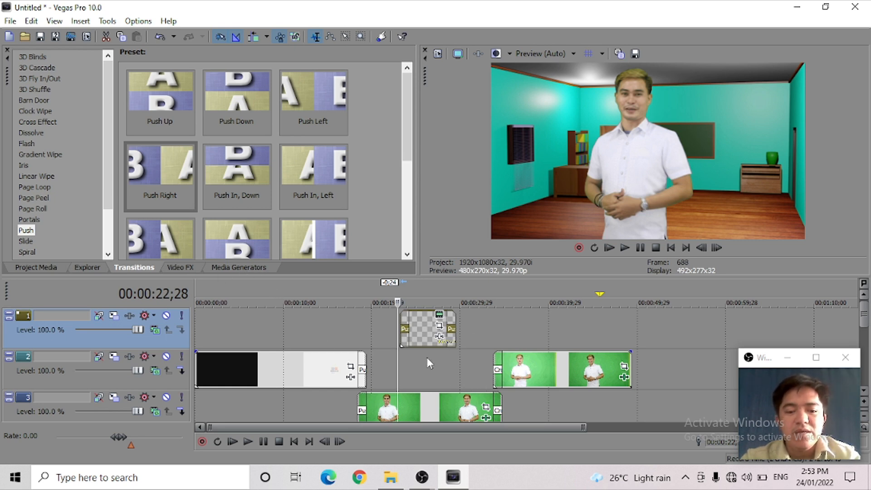
{"action": "left_click", "coordinate": [244, 268]}
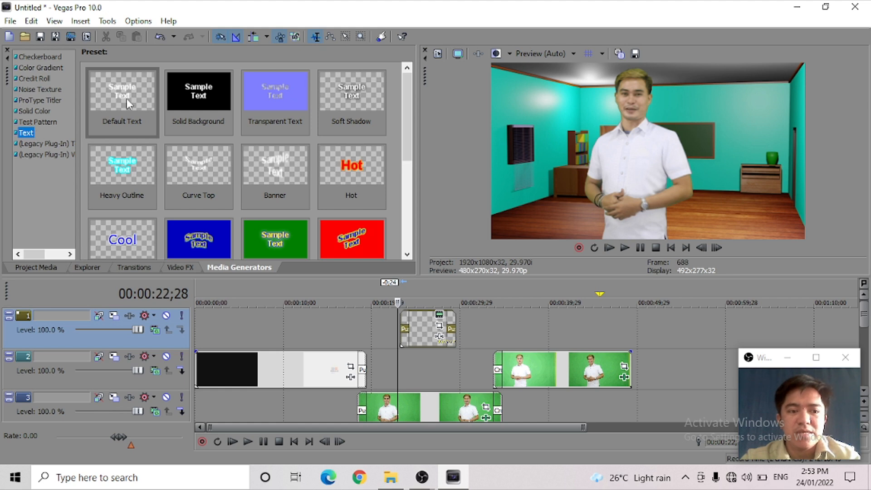
{"action": "mouse_move", "coordinate": [126, 99]}
{"action": "left_mouse_down"}
{"action": "mouse_move", "coordinate": [359, 159]}
{"action": "mouse_move", "coordinate": [431, 381]}
{"action": "mouse_move", "coordinate": [129, 92]}
{"action": "mouse_move", "coordinate": [467, 329]}
{"action": "mouse_move", "coordinate": [502, 337]}
{"action": "left_mouse_up"}
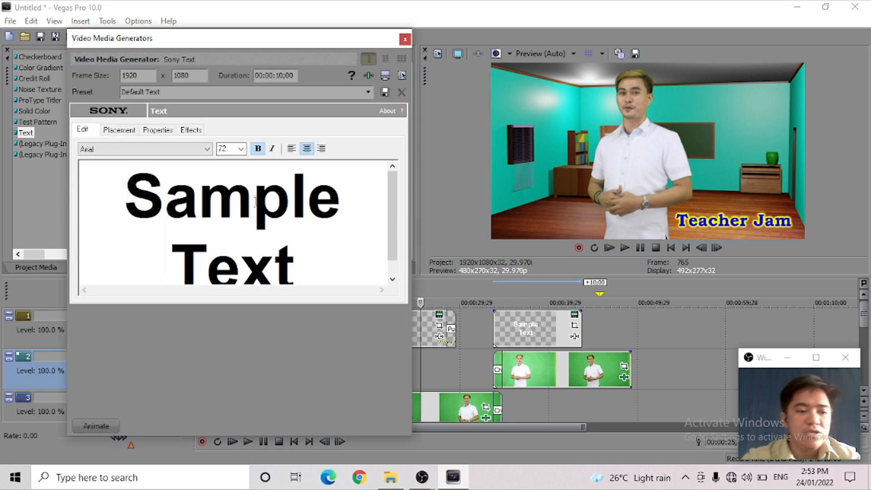
{"action": "left_click", "coordinate": [405, 39]}
{"action": "right_click", "coordinate": [530, 328]}
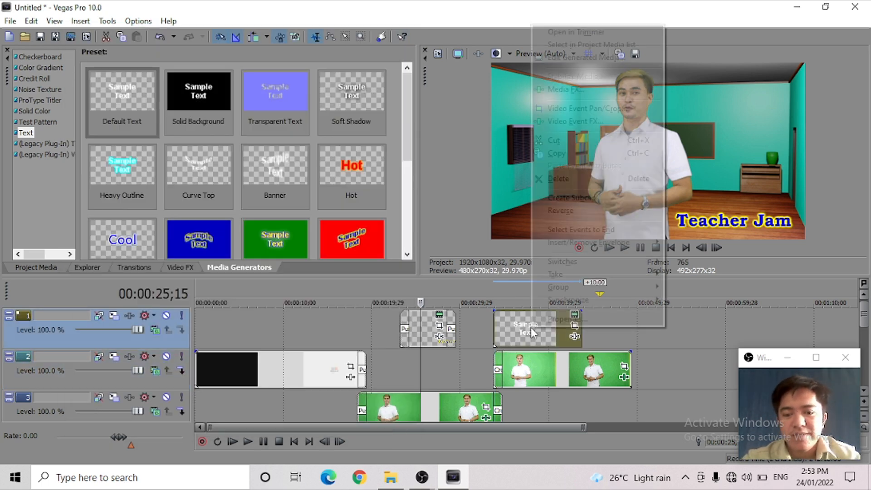
{"action": "left_click", "coordinate": [554, 183]}
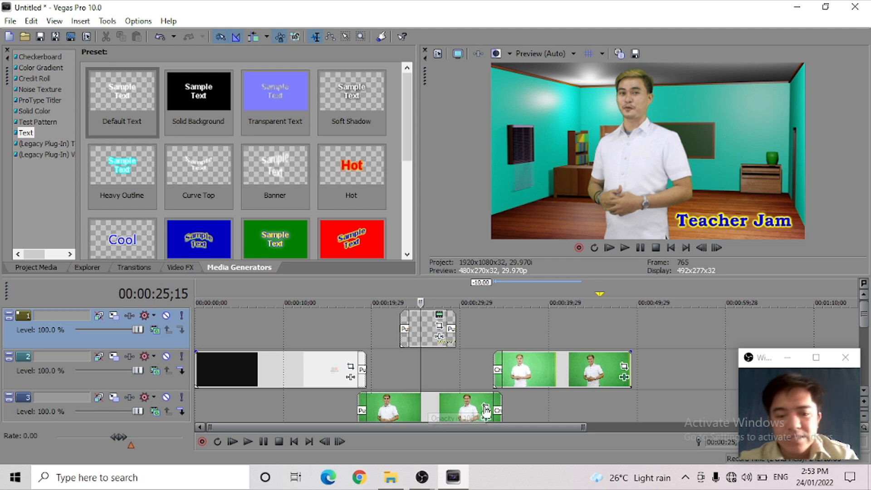
Review the timeline's layers from the title and video tracks down to the two audio tracks.
{"action": "left_click", "coordinate": [438, 358]}
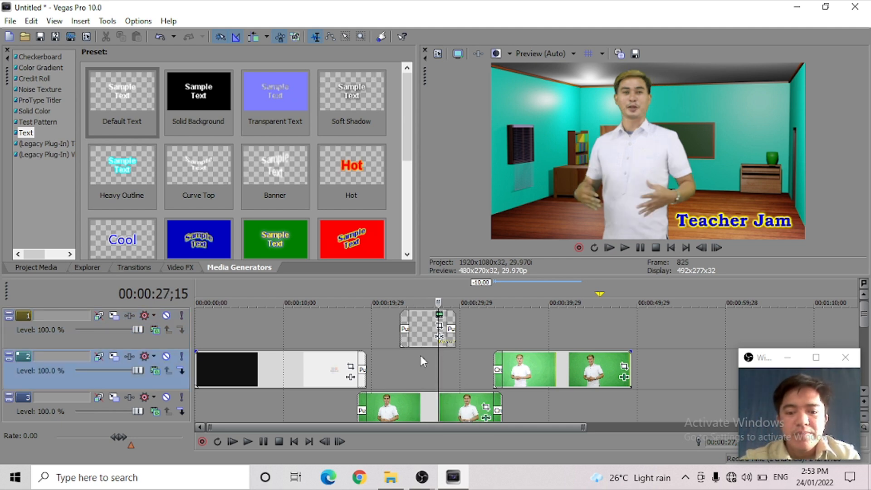
{"action": "left_click", "coordinate": [420, 356]}
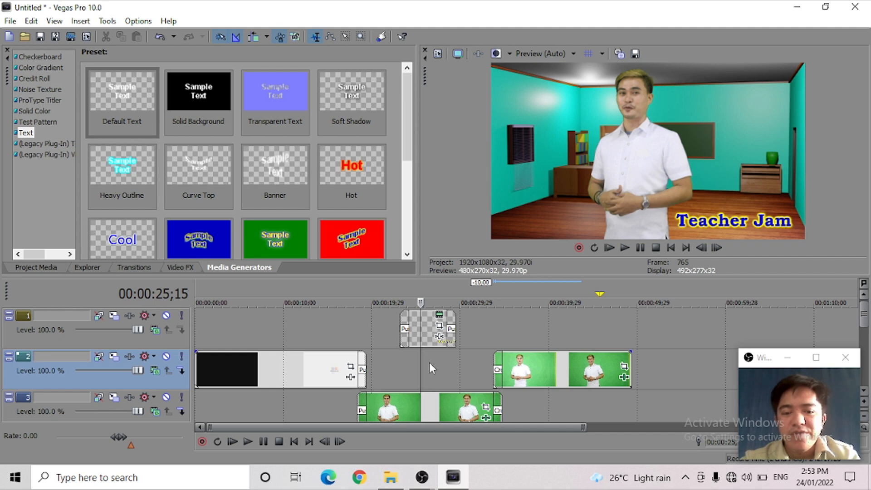
{"action": "scroll", "coordinate": [429, 363], "scroll_direction": "down", "scroll_amount": 2}
{"action": "left_click_drag", "start_coordinate": [864, 320], "coordinate": [864, 336]}
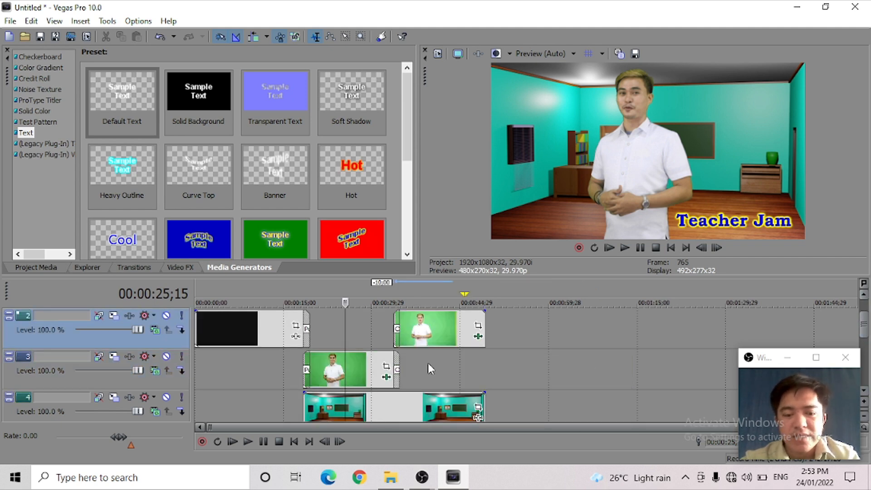
{"action": "left_click_drag", "start_coordinate": [866, 333], "coordinate": [868, 358]}
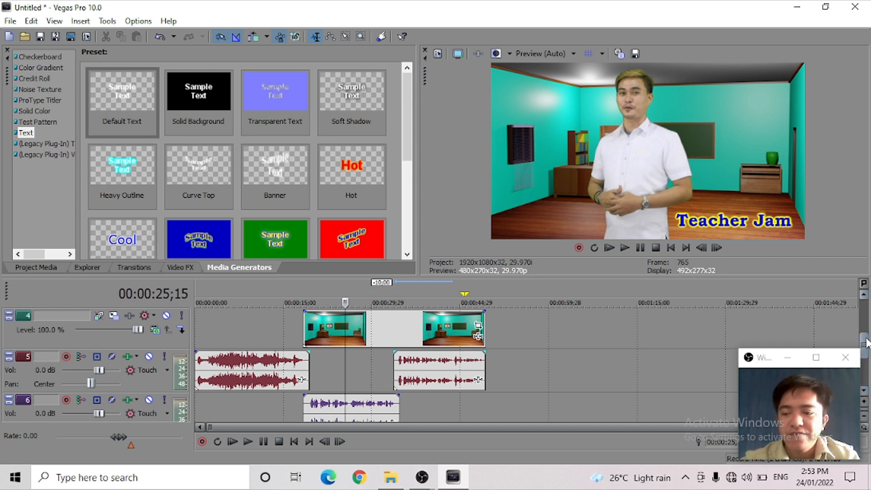
{"action": "mouse_move", "coordinate": [866, 351]}
{"action": "left_mouse_down"}
{"action": "mouse_move", "coordinate": [867, 341]}
{"action": "mouse_move", "coordinate": [868, 361]}
{"action": "mouse_move", "coordinate": [869, 317]}
{"action": "mouse_move", "coordinate": [866, 366]}
{"action": "left_mouse_up"}
{"action": "left_click", "coordinate": [209, 367]}
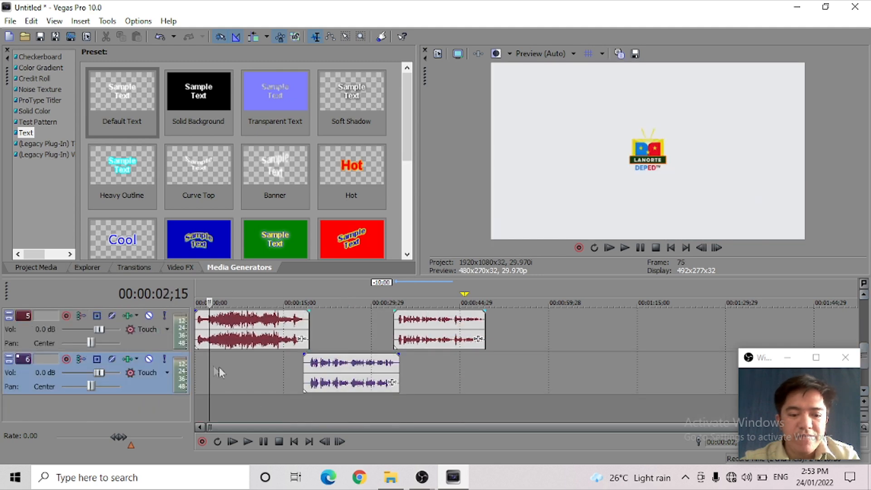
{"action": "mouse_move", "coordinate": [865, 356]}
{"action": "left_mouse_down"}
{"action": "mouse_move", "coordinate": [865, 333]}
{"action": "mouse_move", "coordinate": [869, 352]}
{"action": "left_mouse_up"}
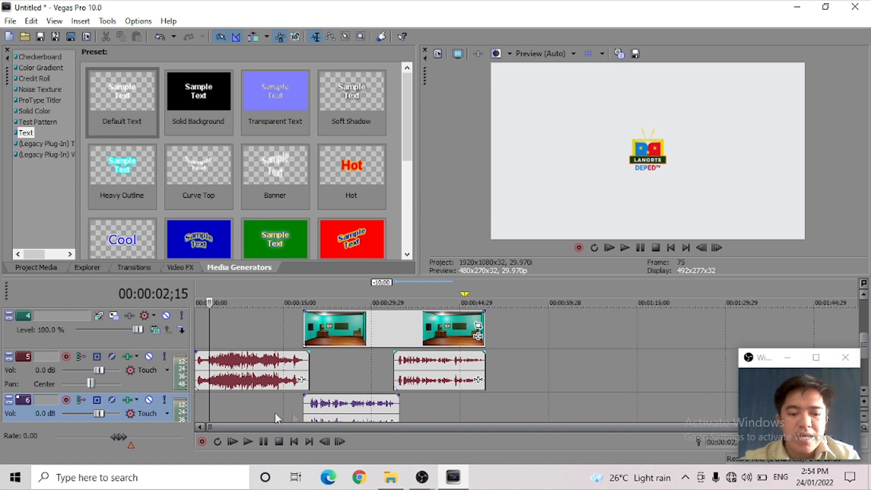
{"action": "scroll", "coordinate": [262, 389], "scroll_direction": "up", "scroll_amount": 2}
{"action": "scroll", "coordinate": [268, 398], "scroll_direction": "down", "scroll_amount": 3}
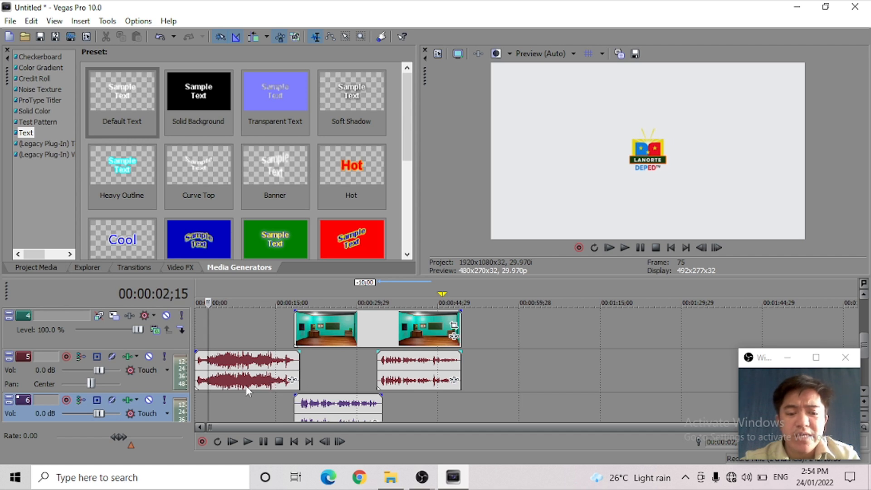
Duplicate audio track 5 and delete the extra copy.
{"action": "left_click", "coordinate": [139, 382]}
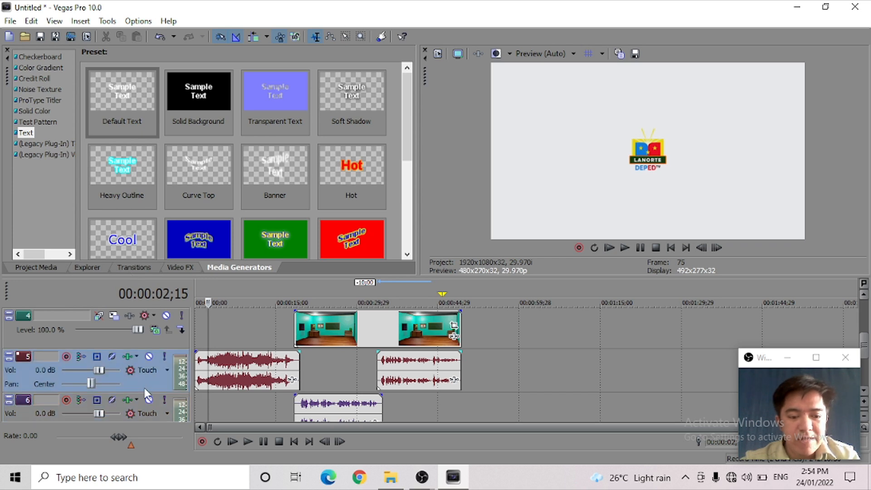
{"action": "right_click", "coordinate": [146, 382]}
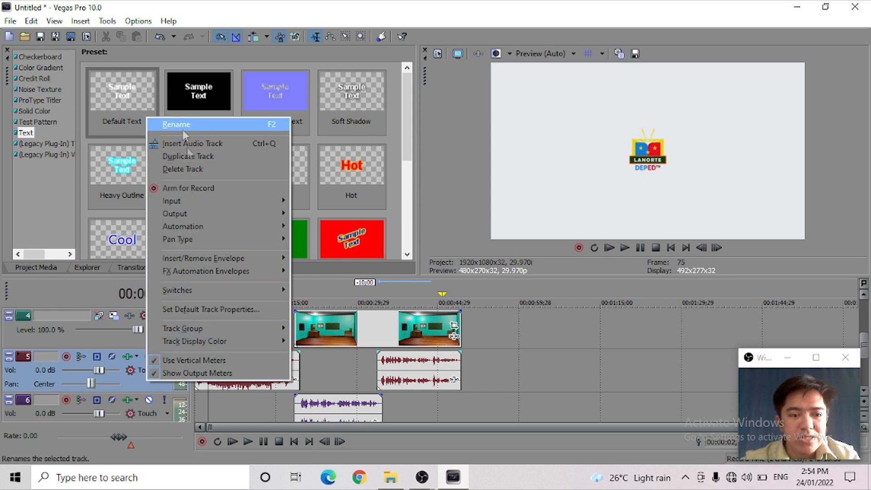
{"action": "left_click", "coordinate": [187, 153]}
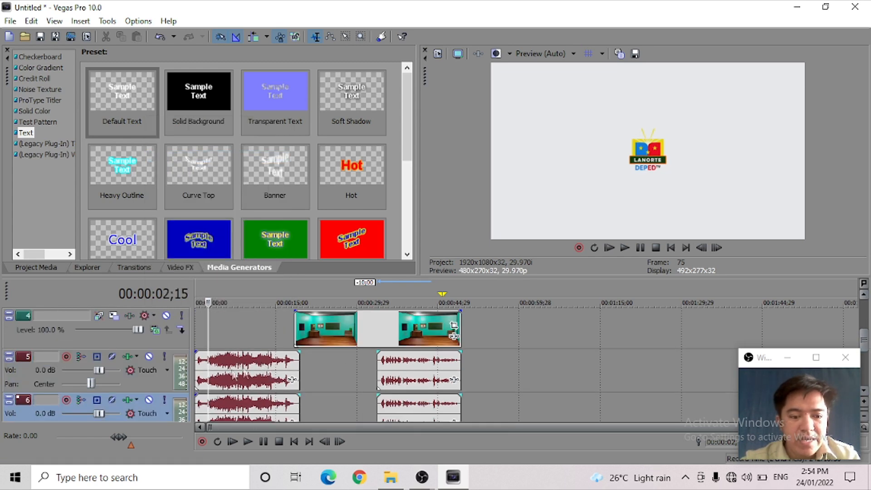
{"action": "left_click", "coordinate": [153, 380]}
{"action": "right_click", "coordinate": [152, 380]}
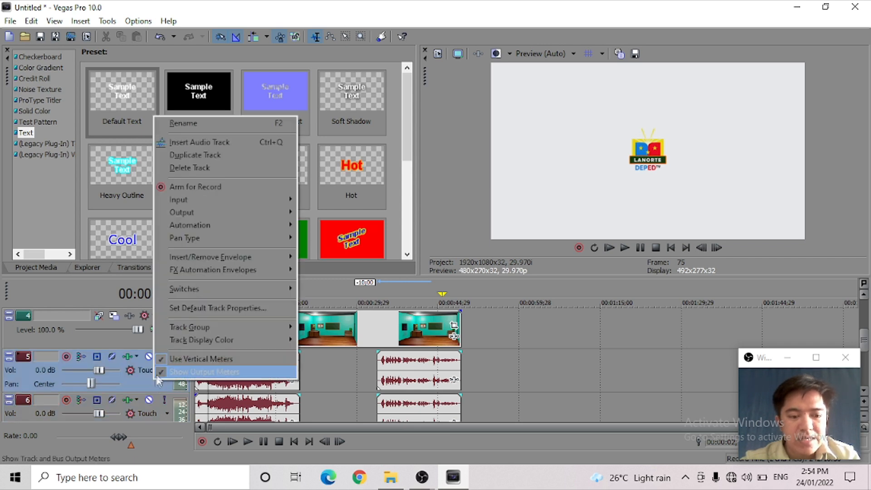
{"action": "left_click", "coordinate": [190, 167]}
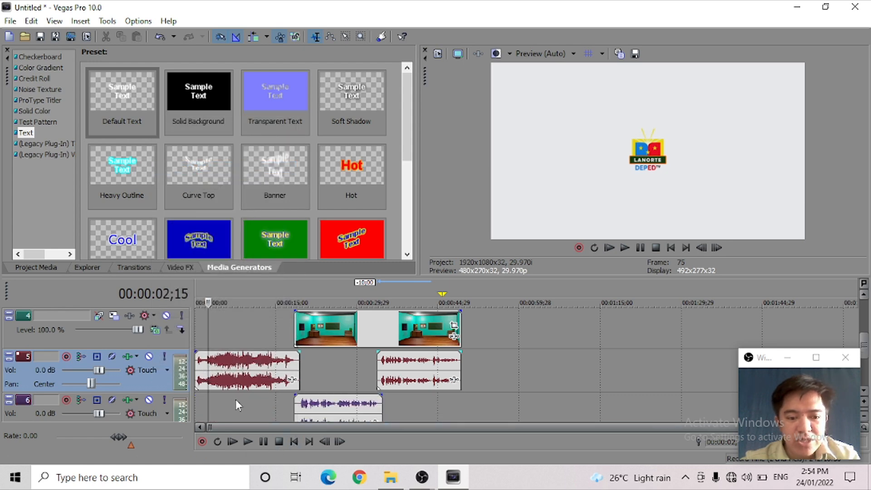
{"action": "key", "text": "space"}
{"action": "key", "text": "space"}
{"action": "mouse_move", "coordinate": [866, 346]}
{"action": "left_mouse_down"}
{"action": "mouse_move", "coordinate": [866, 326]}
{"action": "mouse_move", "coordinate": [867, 336]}
{"action": "left_mouse_up"}
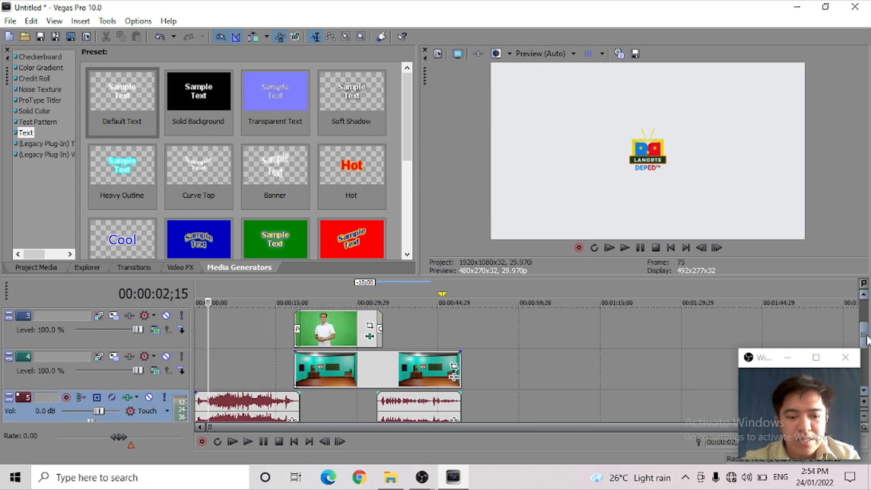
Shift the first audio clip on track 5 later by 7;05, play the section, and move the clip back to the timeline start.
{"action": "left_click_drag", "start_coordinate": [254, 403], "coordinate": [293, 406]}
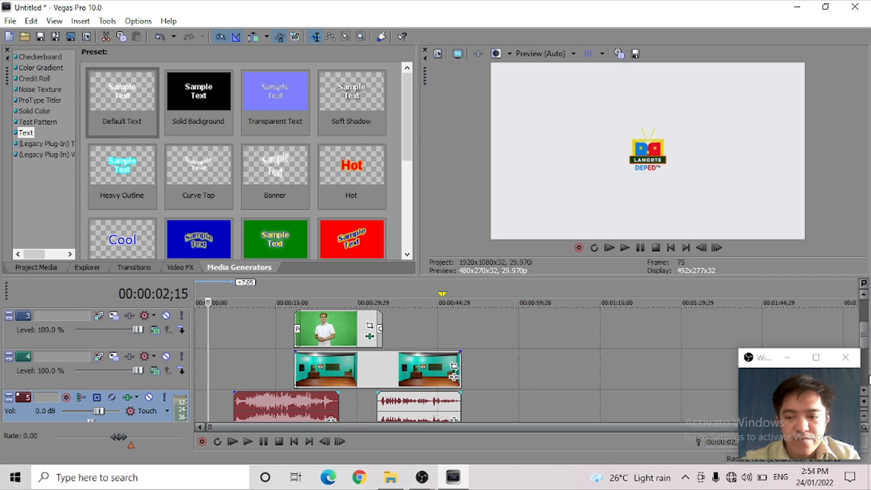
{"action": "mouse_move", "coordinate": [867, 339]}
{"action": "left_mouse_down"}
{"action": "mouse_move", "coordinate": [866, 320]}
{"action": "mouse_move", "coordinate": [867, 353]}
{"action": "left_mouse_up"}
{"action": "key", "text": "space"}
{"action": "left_click", "coordinate": [291, 441]}
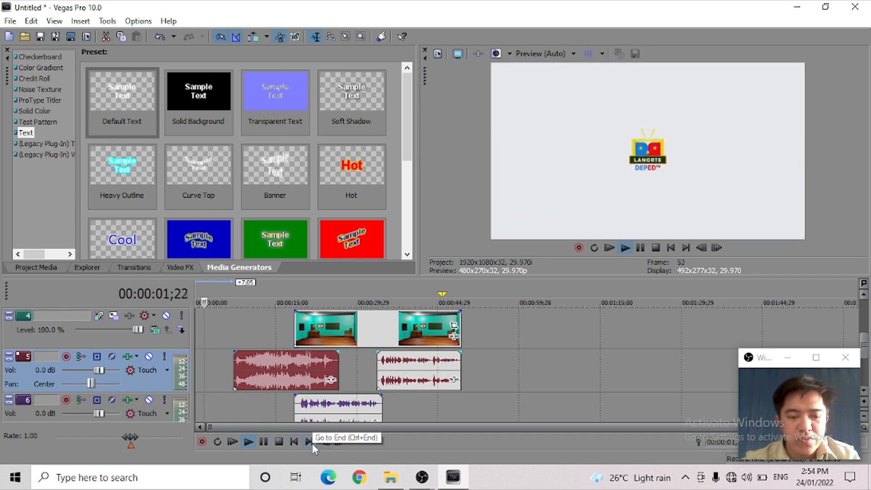
{"action": "left_click", "coordinate": [233, 336]}
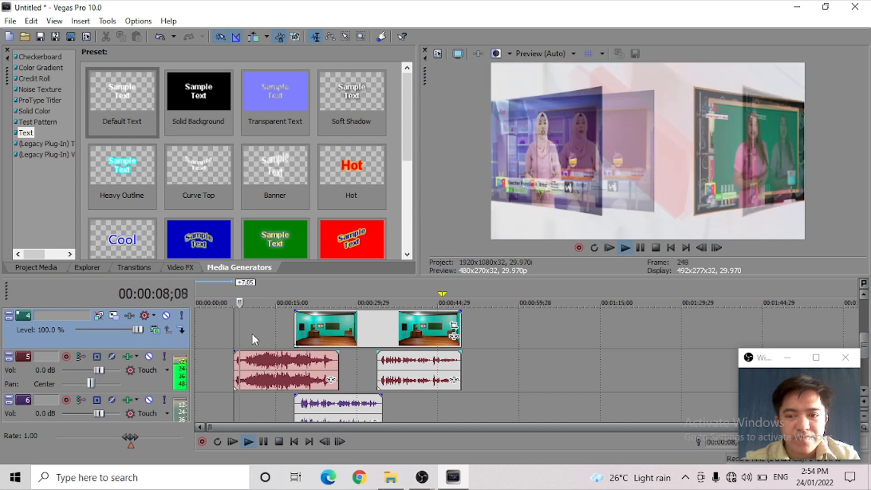
{"action": "left_click_drag", "start_coordinate": [271, 375], "coordinate": [225, 372]}
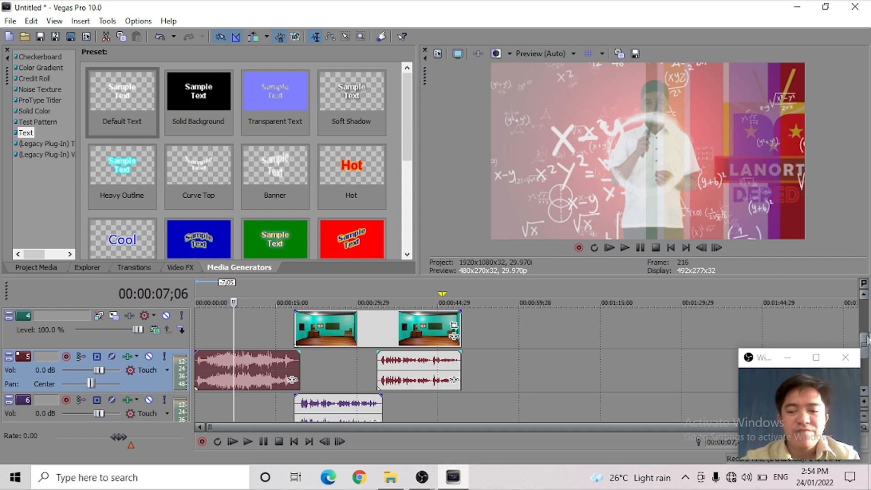
{"action": "mouse_move", "coordinate": [866, 345]}
{"action": "left_mouse_down"}
{"action": "mouse_move", "coordinate": [868, 311]}
{"action": "mouse_move", "coordinate": [867, 346]}
{"action": "left_mouse_up"}
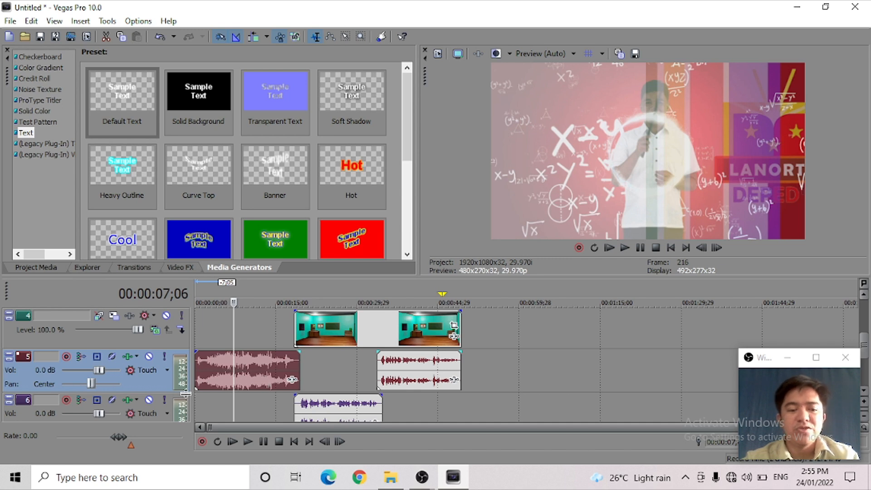
{"action": "right_click", "coordinate": [152, 384]}
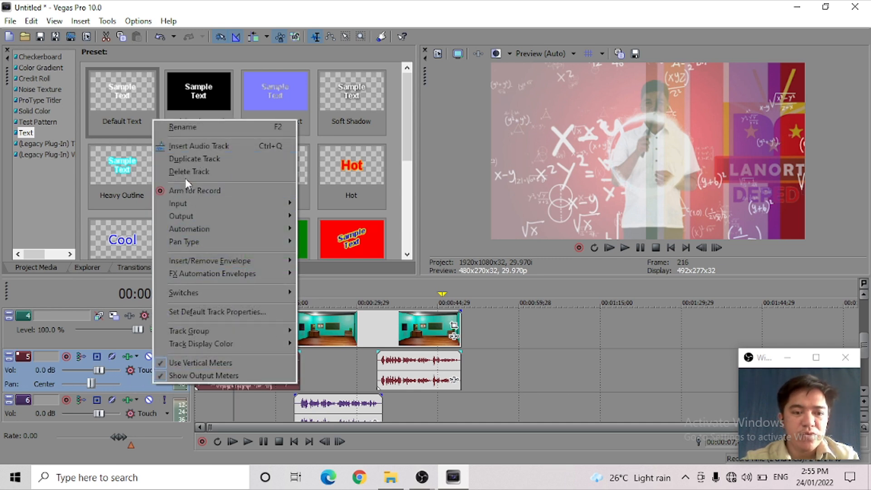
{"action": "left_click", "coordinate": [137, 384]}
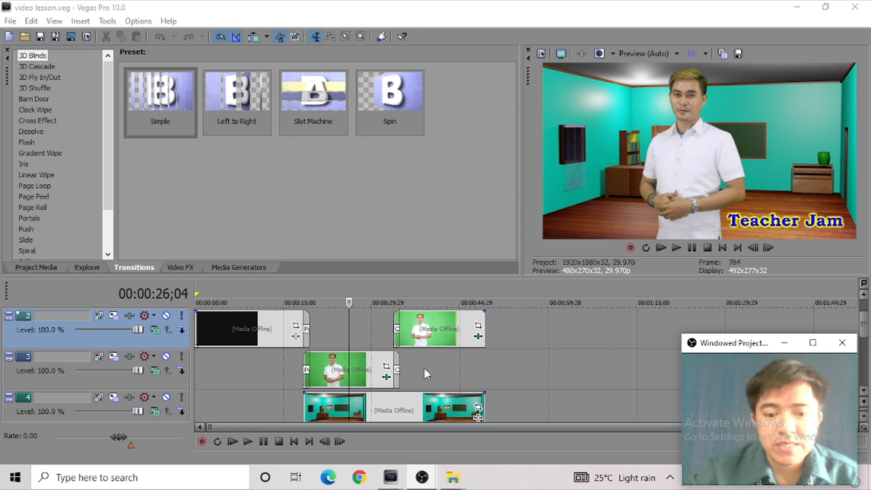
Insert a new empty audio track below audio track 6 in the video lesson project.
{"action": "left_click_drag", "start_coordinate": [864, 327], "coordinate": [865, 358]}
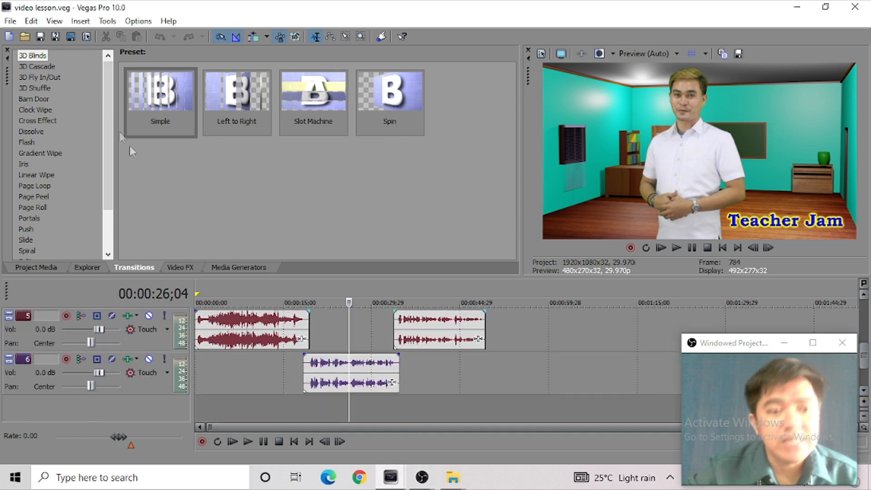
{"action": "right_click", "coordinate": [145, 407]}
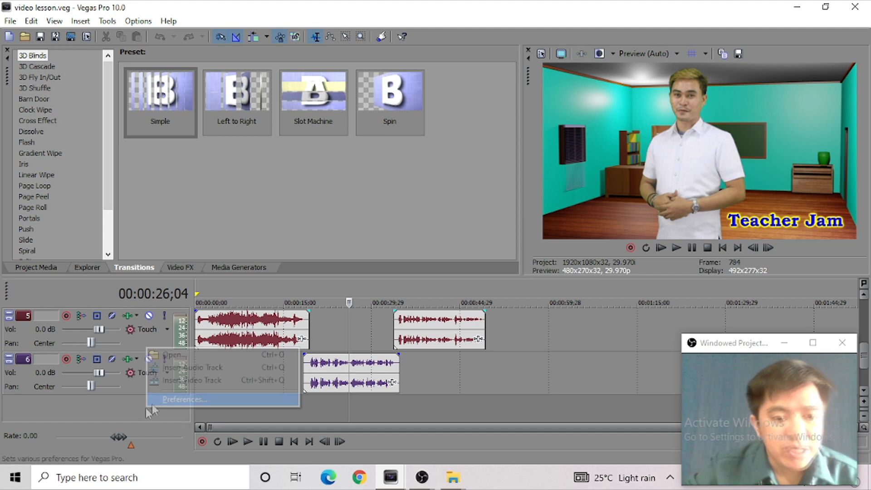
{"action": "left_click", "coordinate": [175, 370]}
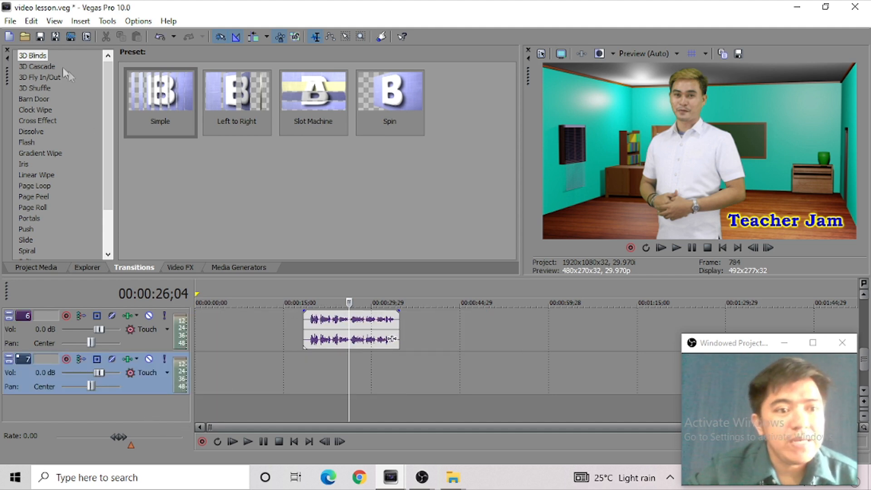
Import the "Instrumental DepED TV Soundtrack 16" MP3 from the "files to be used for SEMINAR" folder onto audio track 7.
{"action": "left_click", "coordinate": [6, 23]}
{"action": "left_click", "coordinate": [27, 48]}
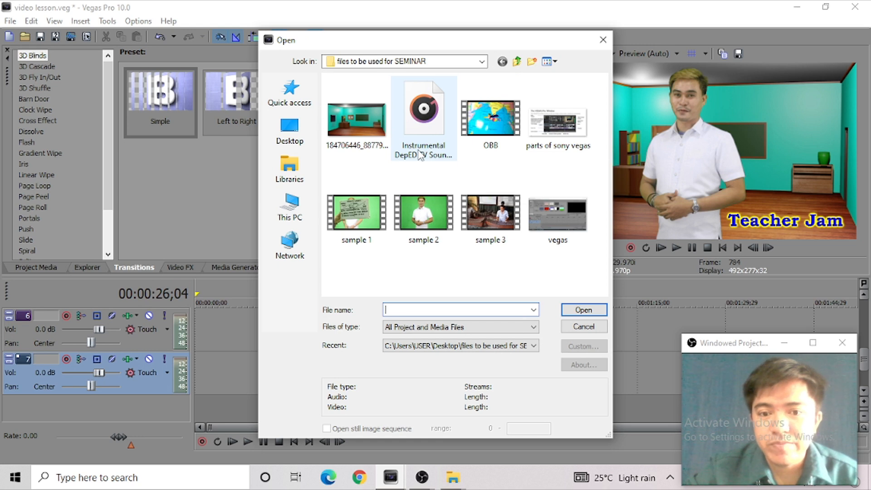
{"action": "left_click", "coordinate": [420, 154]}
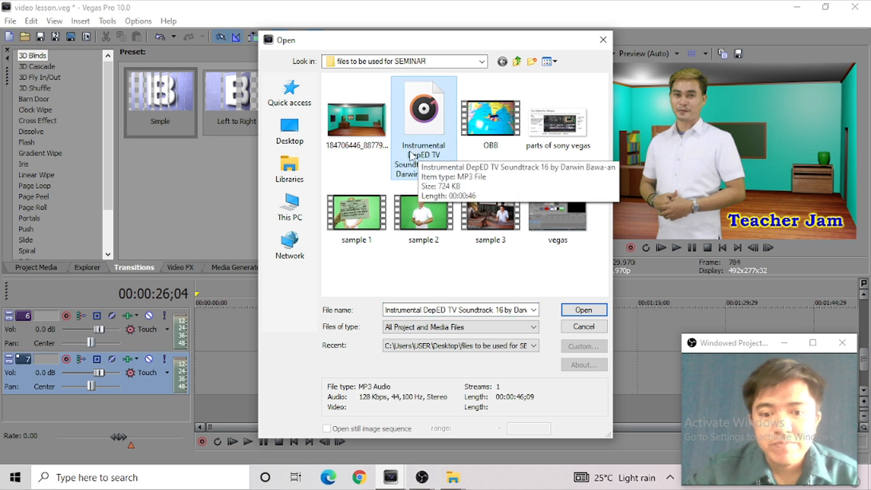
{"action": "left_click", "coordinate": [578, 311]}
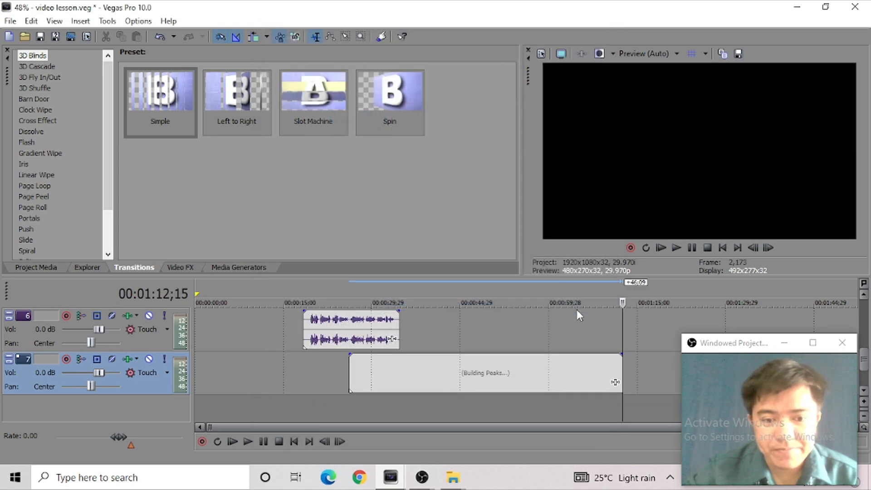
Align the soundtrack's start on track 7 with the start of the voice clip on track 6 and play it back.
{"action": "left_click_drag", "start_coordinate": [430, 381], "coordinate": [388, 364]}
{"action": "left_click", "coordinate": [302, 405]}
{"action": "key", "text": "space"}
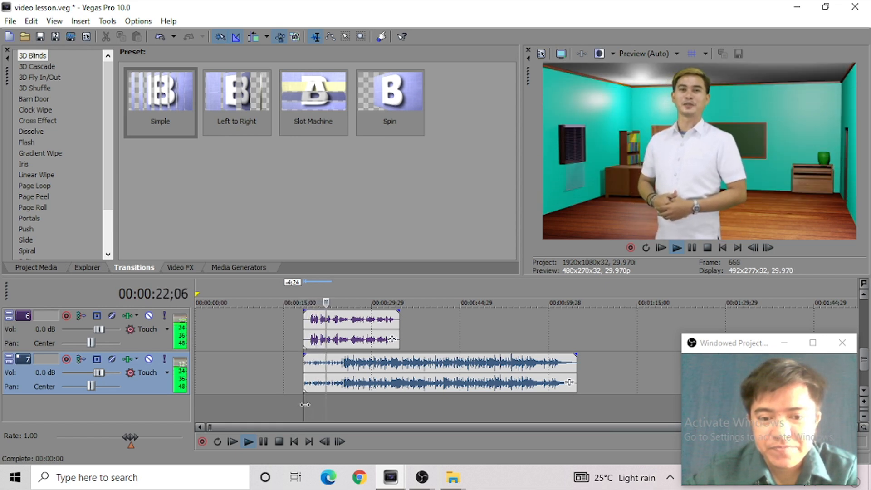
{"action": "key", "text": "space"}
Shift the soundtrack on track 7 later by 17;24, play the voice section without music, and move the soundtrack back.
{"action": "left_click_drag", "start_coordinate": [317, 391], "coordinate": [426, 366]}
{"action": "key", "text": "space"}
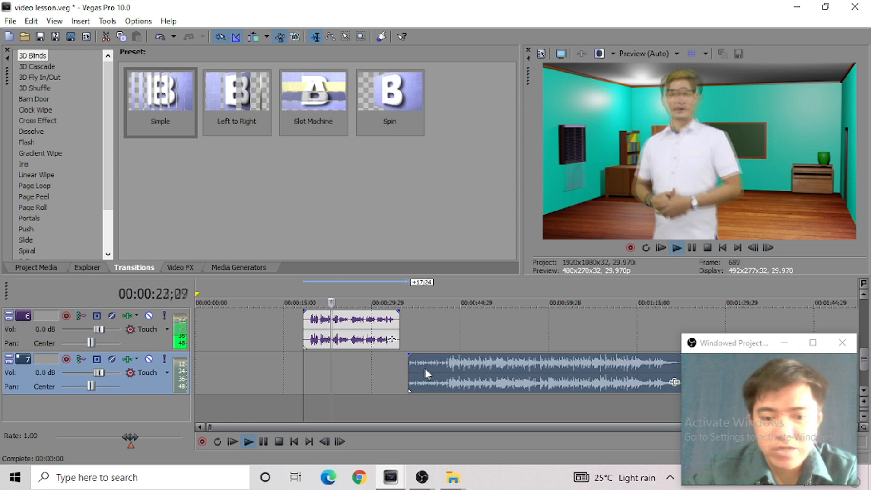
{"action": "key", "text": "space"}
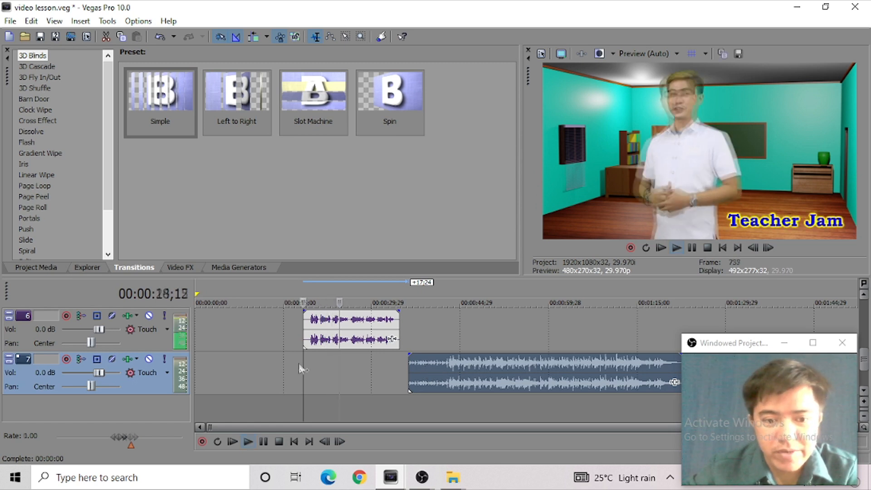
{"action": "left_click", "coordinate": [289, 361]}
{"action": "left_click_drag", "start_coordinate": [863, 361], "coordinate": [863, 340]}
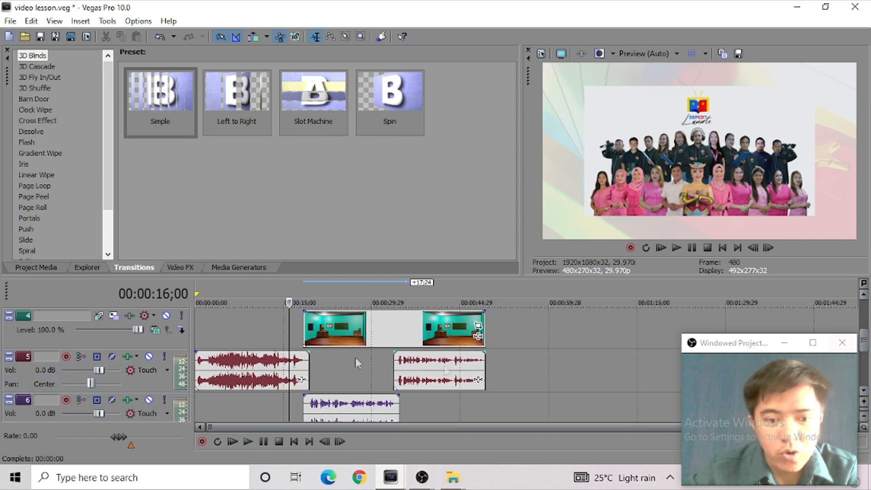
{"action": "left_click", "coordinate": [295, 333]}
{"action": "key", "text": "space"}
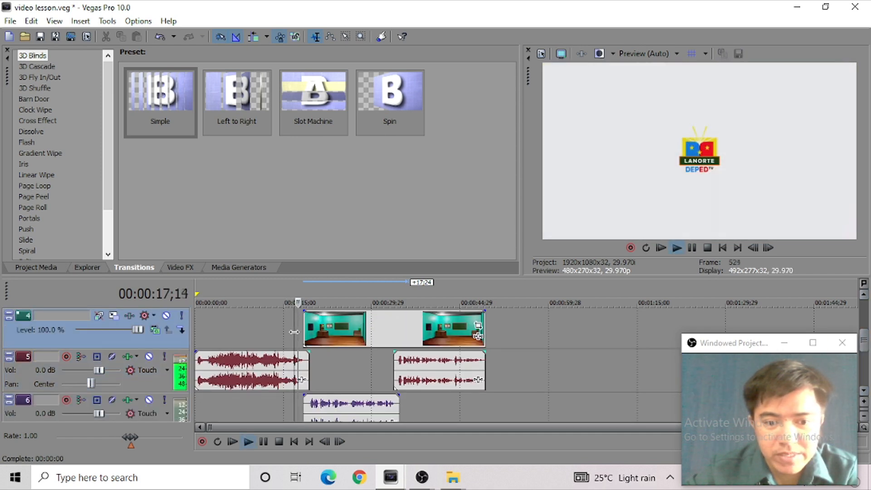
{"action": "key", "text": "space"}
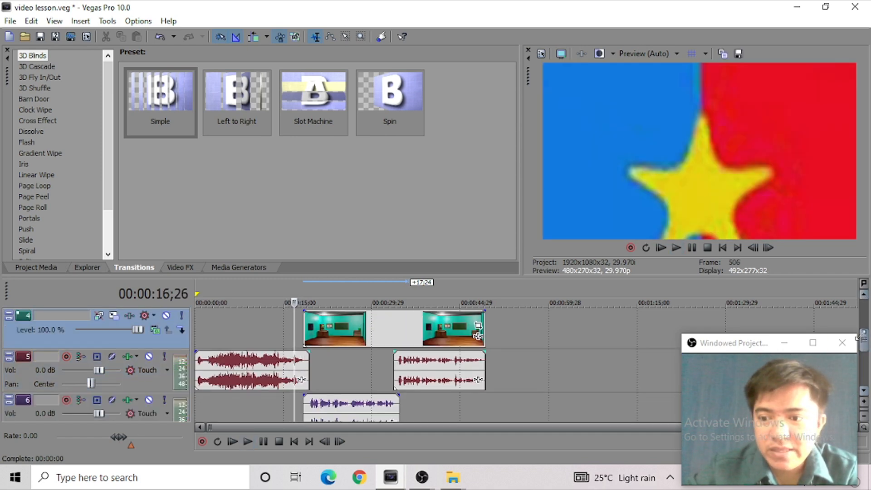
{"action": "left_click_drag", "start_coordinate": [866, 344], "coordinate": [866, 353]}
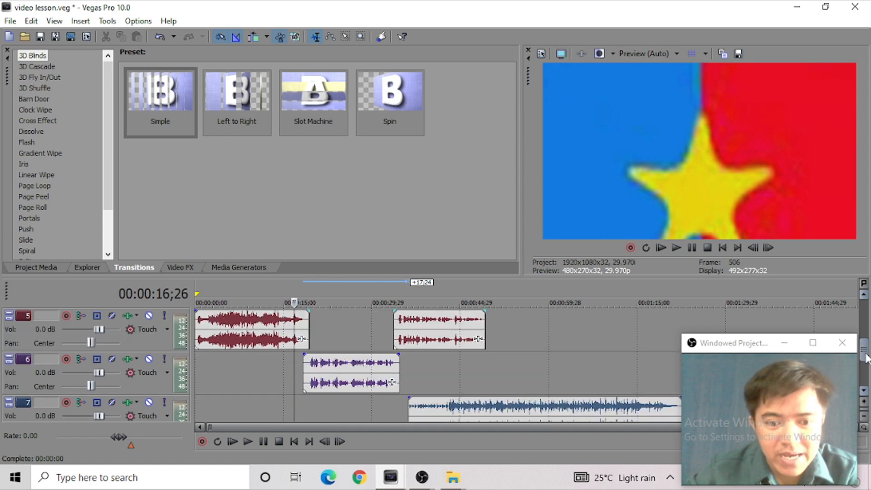
{"action": "left_click_drag", "start_coordinate": [434, 411], "coordinate": [327, 403]}
Play from the end of the OBB clip into the green-screen section to hear the soundtrack together with the voice.
{"action": "scroll", "coordinate": [317, 381], "scroll_direction": "up", "scroll_amount": 2}
{"action": "scroll", "coordinate": [317, 382], "scroll_direction": "up", "scroll_amount": 2}
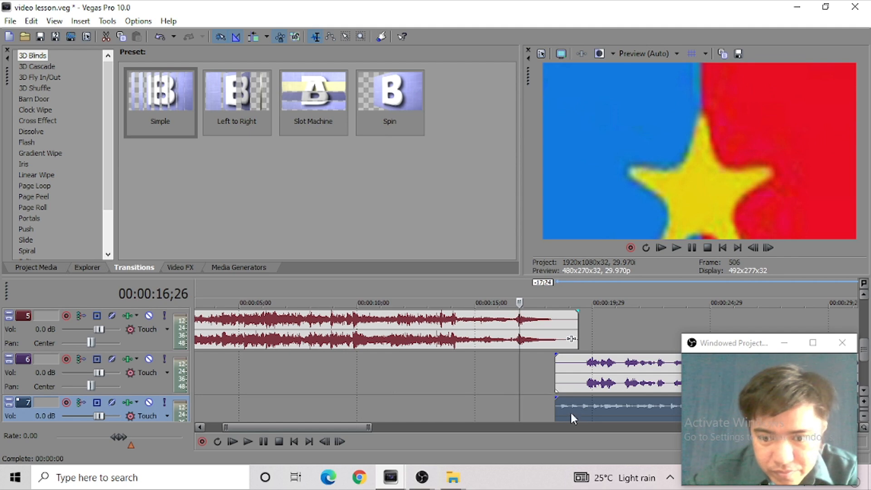
{"action": "left_click", "coordinate": [494, 399]}
{"action": "scroll", "coordinate": [495, 399], "scroll_direction": "down", "scroll_amount": 2}
{"action": "key", "text": "space"}
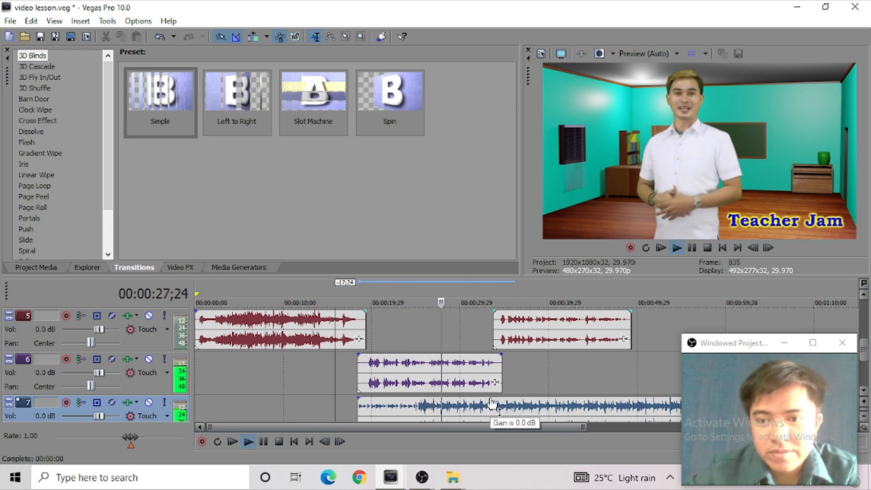
{"action": "scroll", "coordinate": [493, 402], "scroll_direction": "down", "scroll_amount": 1}
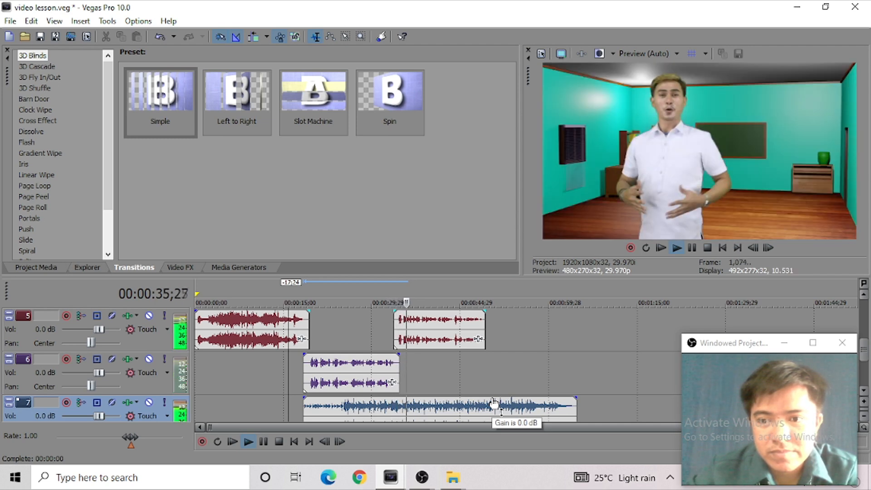
{"action": "key", "text": "space"}
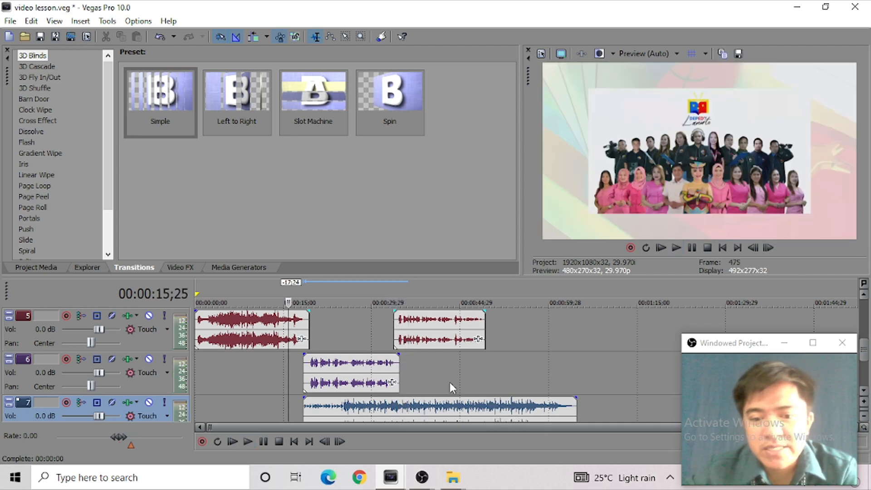
Lower the gain of the soundtrack event on track 7 to below -3.4 dB.
{"action": "left_click_drag", "start_coordinate": [866, 361], "coordinate": [866, 372]}
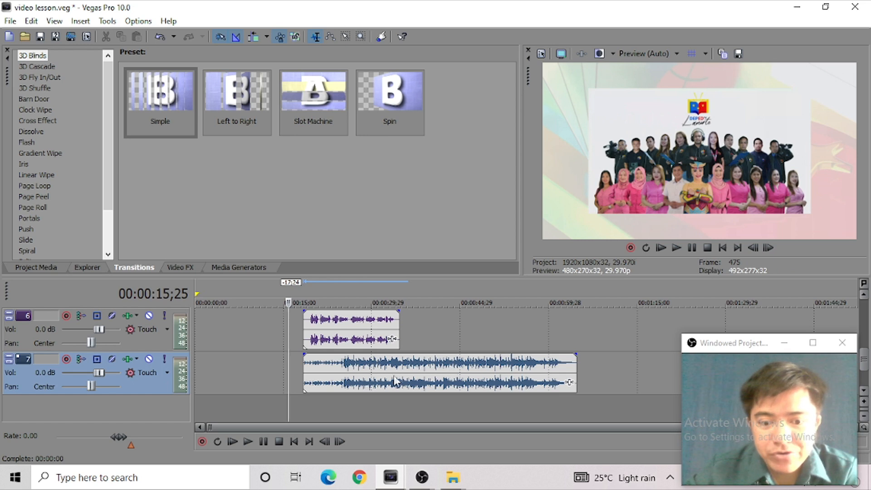
{"action": "left_click", "coordinate": [309, 294]}
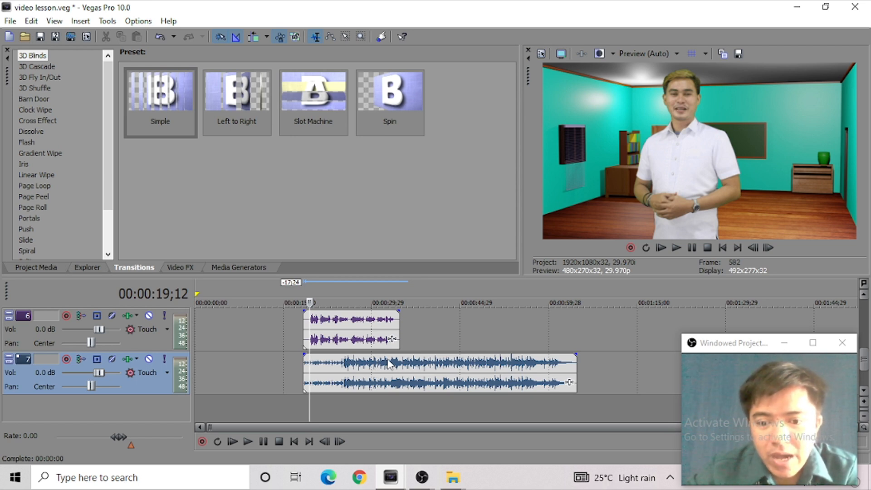
{"action": "mouse_move", "coordinate": [405, 356]}
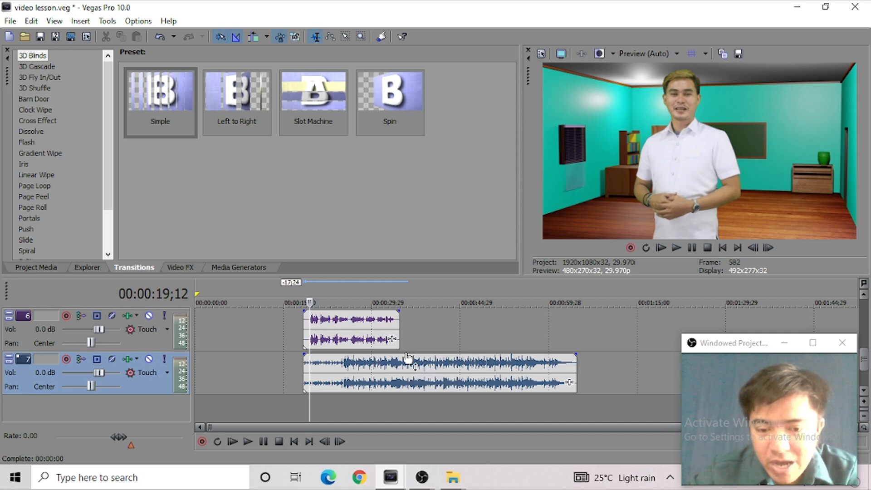
{"action": "left_click_drag", "start_coordinate": [407, 359], "coordinate": [408, 366]}
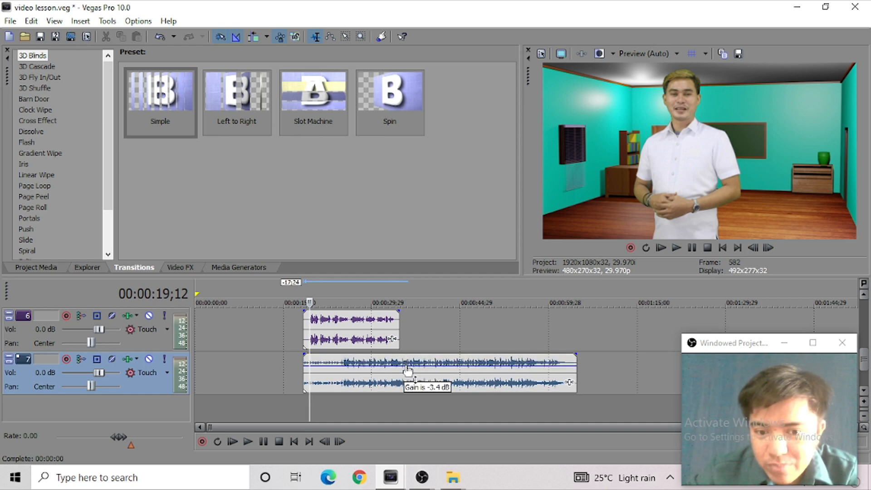
{"action": "mouse_move", "coordinate": [408, 370]}
{"action": "left_mouse_down"}
{"action": "mouse_move", "coordinate": [408, 380]}
{"action": "mouse_move", "coordinate": [411, 363]}
{"action": "mouse_move", "coordinate": [410, 380]}
{"action": "left_mouse_up"}
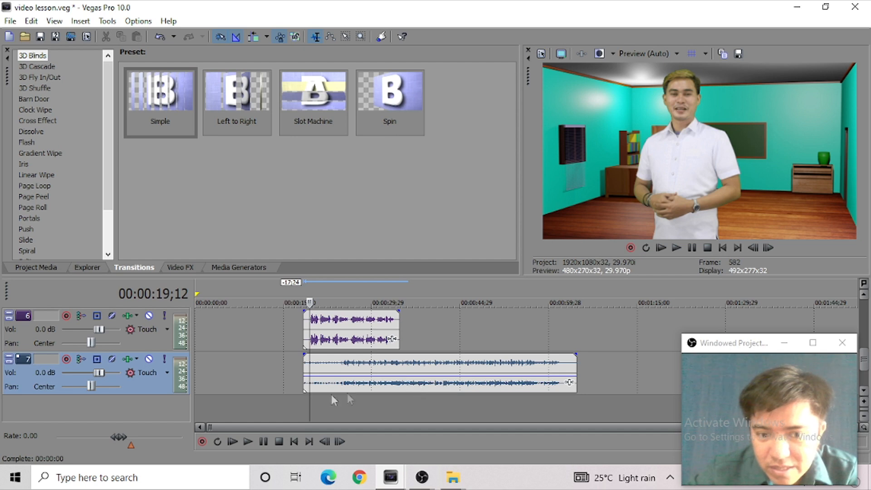
Play several parts of the voice section to check the quieter soundtrack against the speech.
{"action": "left_click", "coordinate": [301, 399]}
{"action": "key", "text": "space"}
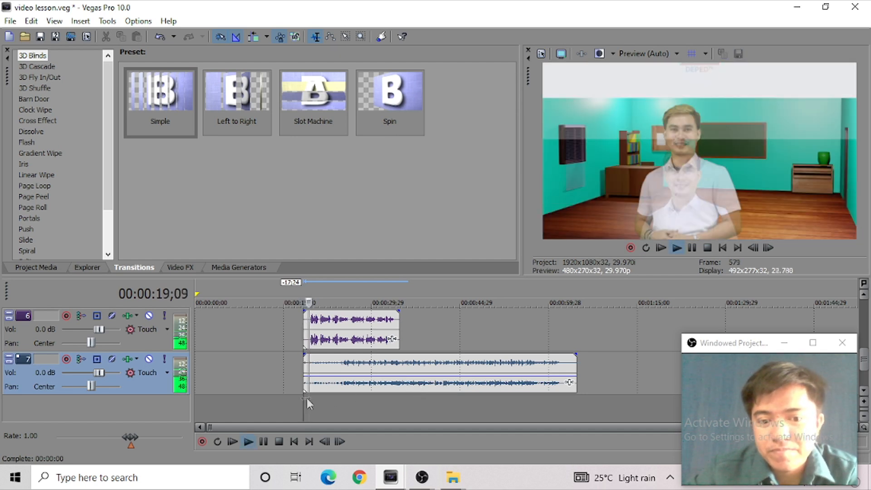
{"action": "left_click", "coordinate": [344, 288]}
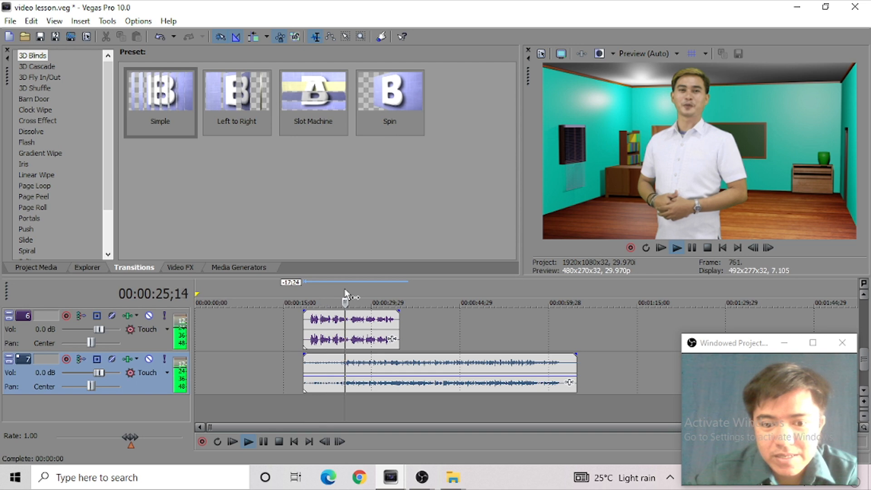
{"action": "left_click", "coordinate": [368, 300]}
{"action": "key", "text": "space"}
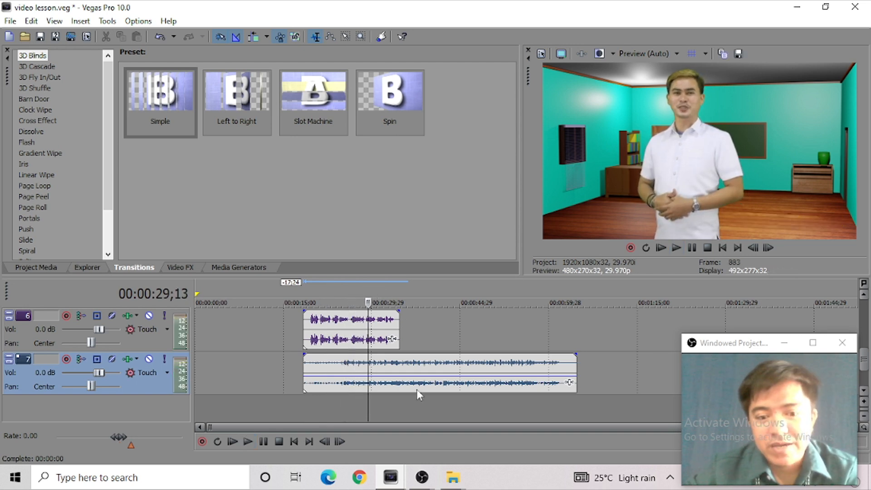
Raise the gain of the soundtrack event on track 7 back to its full level.
{"action": "mouse_move", "coordinate": [424, 377]}
{"action": "left_mouse_down"}
{"action": "mouse_move", "coordinate": [429, 351]}
{"action": "mouse_move", "coordinate": [428, 386]}
{"action": "mouse_move", "coordinate": [433, 363]}
{"action": "left_mouse_up"}
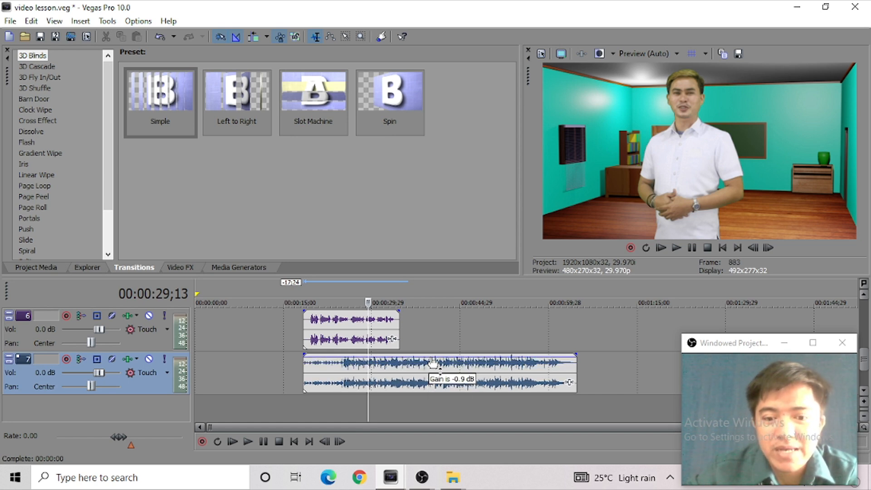
{"action": "left_click_drag", "start_coordinate": [433, 363], "coordinate": [433, 359]}
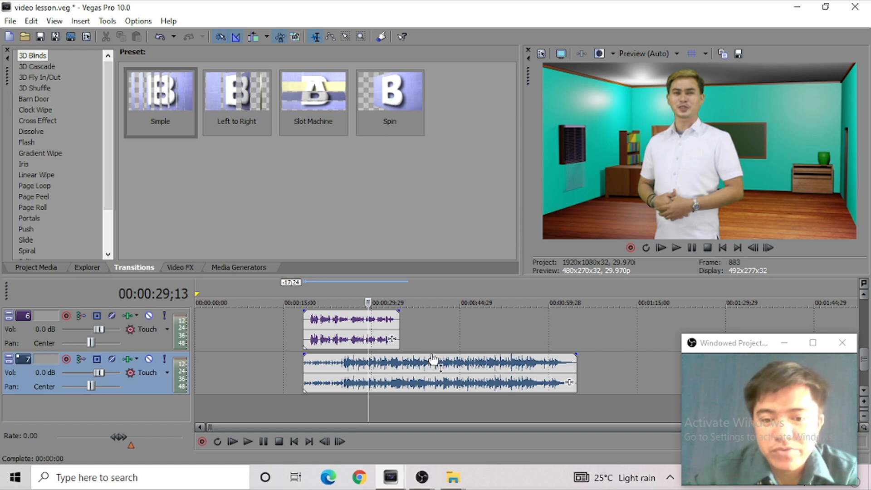
{"action": "scroll", "coordinate": [433, 358], "scroll_direction": "down", "scroll_amount": 1}
{"action": "left_click", "coordinate": [544, 332]}
{"action": "left_click", "coordinate": [560, 332]}
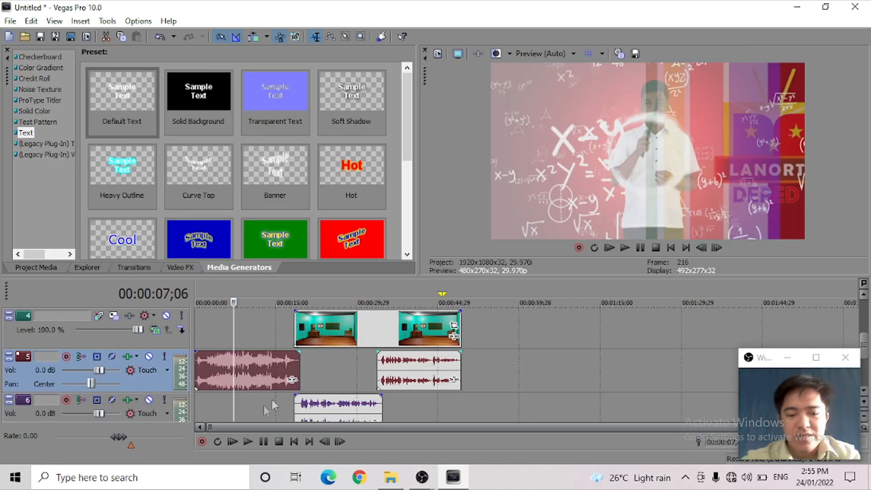
Save the project to the Desktop as a Vegas Pro project file named "video lesson".
{"action": "left_click", "coordinate": [325, 366]}
{"action": "scroll", "coordinate": [350, 371], "scroll_direction": "up", "scroll_amount": 3}
{"action": "scroll", "coordinate": [349, 372], "scroll_direction": "up", "scroll_amount": 1}
{"action": "scroll", "coordinate": [358, 379], "scroll_direction": "down", "scroll_amount": 3}
{"action": "left_click_drag", "start_coordinate": [866, 345], "coordinate": [867, 323]}
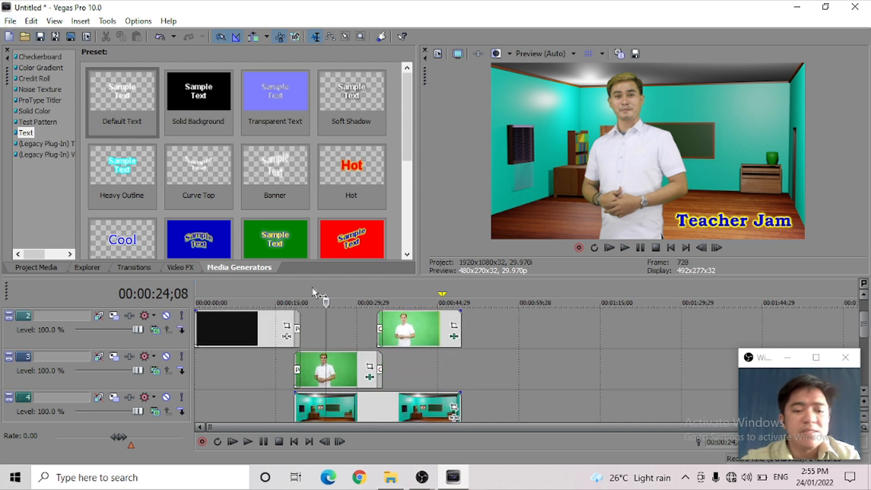
{"action": "left_click", "coordinate": [10, 22]}
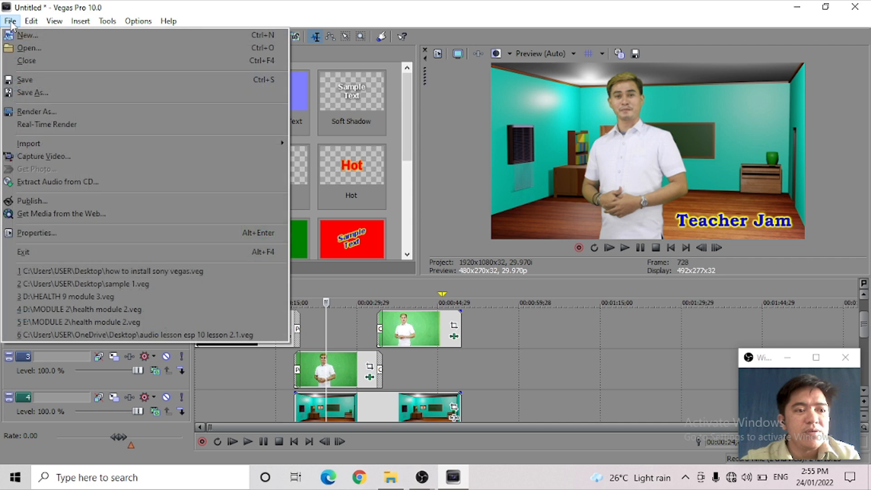
{"action": "left_click", "coordinate": [23, 80]}
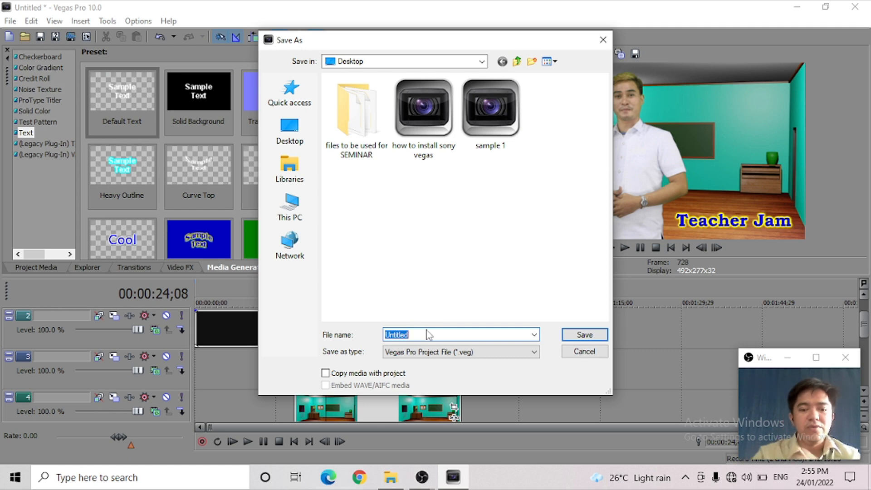
{"action": "type", "text": "video lesson"}
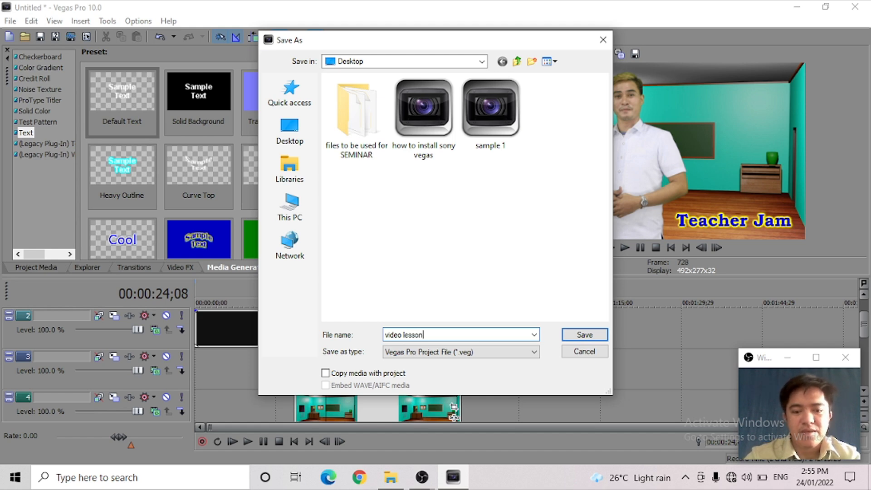
{"action": "left_click", "coordinate": [572, 334]}
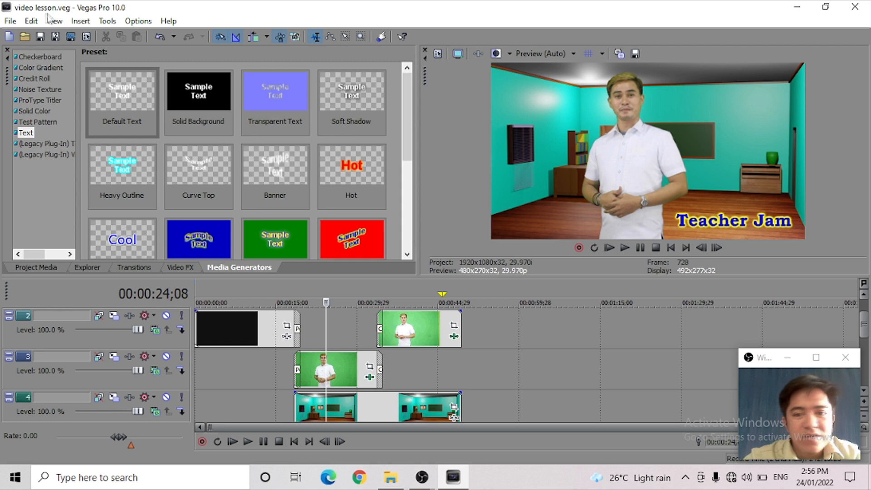
Locate the saved "video lesson" project file on the desktop, close the open project window and reopen the project from that file.
{"action": "left_click", "coordinate": [797, 9]}
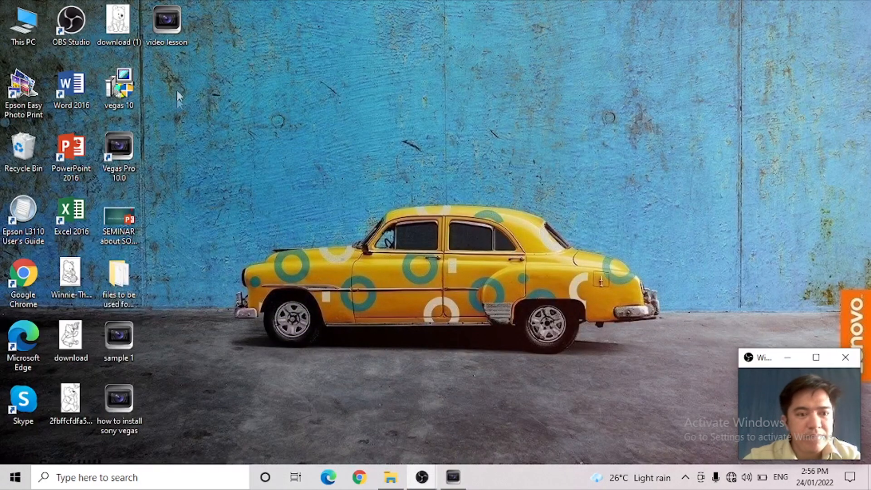
{"action": "left_click", "coordinate": [168, 39]}
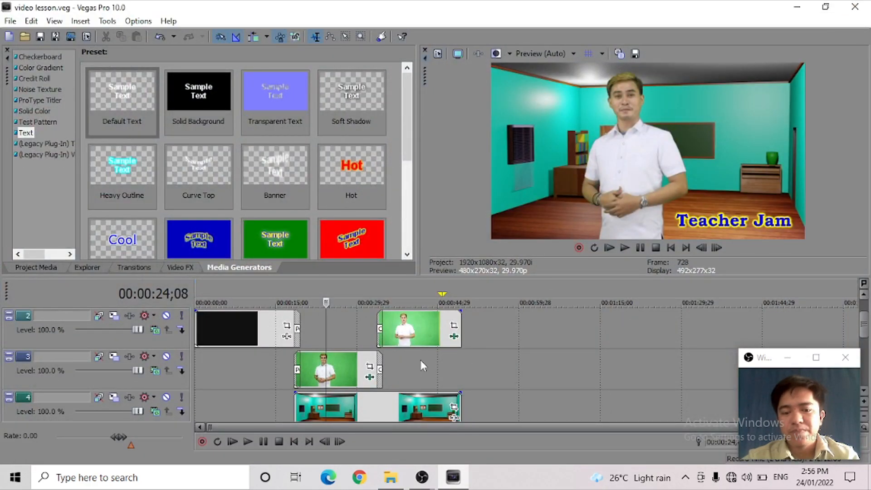
{"action": "left_click", "coordinate": [855, 7]}
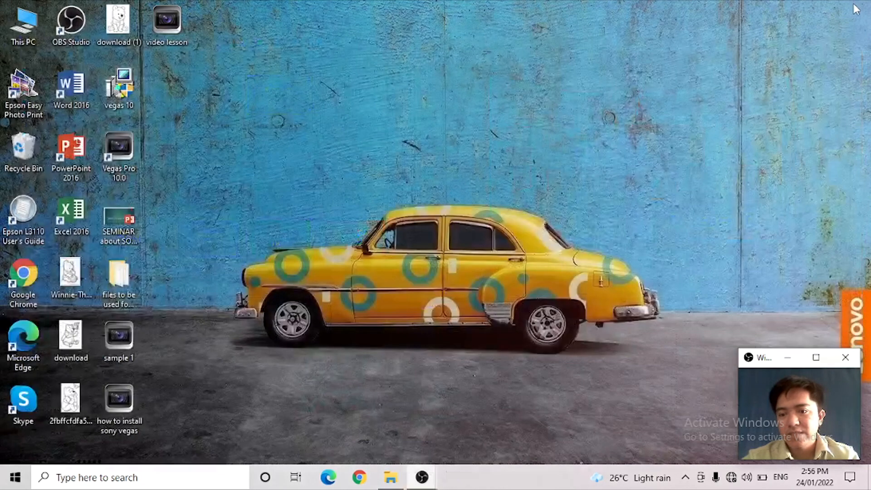
{"action": "double_click", "coordinate": [167, 26]}
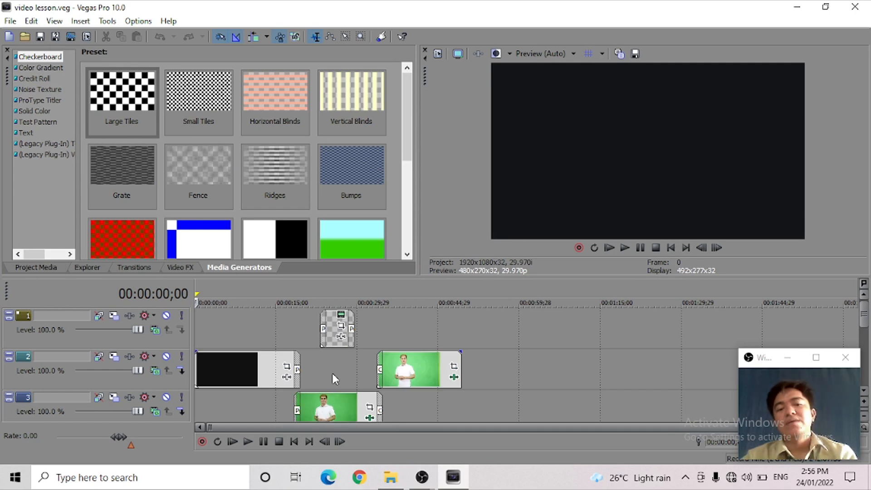
Look through the reopened project's video and audio tracks to check that all clips were kept.
{"action": "left_click", "coordinate": [332, 373]}
{"action": "left_click", "coordinate": [408, 406]}
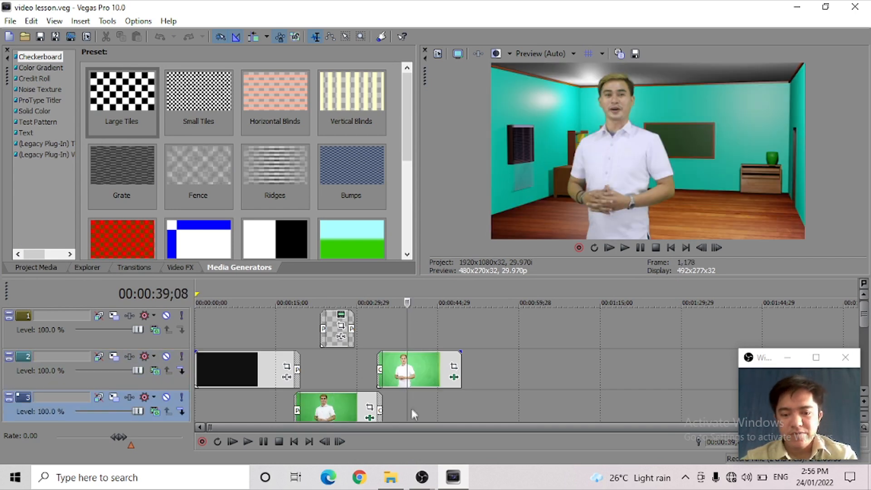
{"action": "scroll", "coordinate": [408, 394], "scroll_direction": "up", "scroll_amount": 1}
{"action": "scroll", "coordinate": [380, 389], "scroll_direction": "down", "scroll_amount": 1}
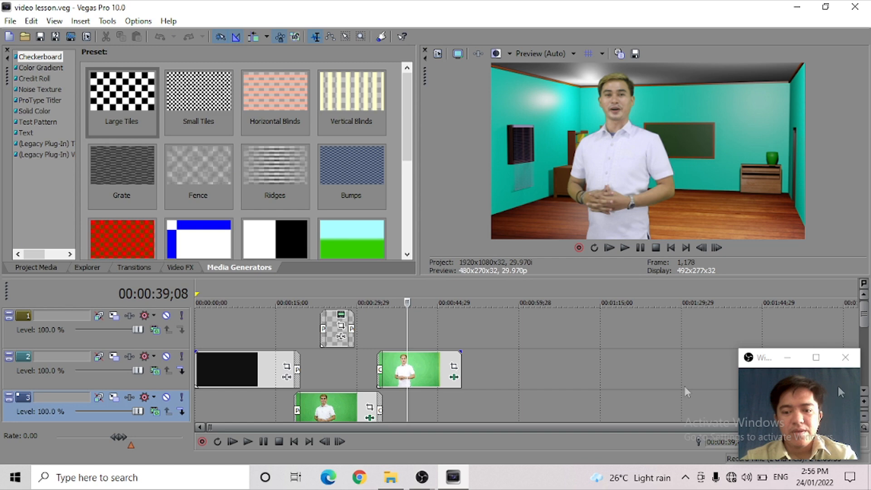
{"action": "mouse_move", "coordinate": [864, 322]}
{"action": "left_mouse_down"}
{"action": "mouse_move", "coordinate": [864, 362]}
{"action": "mouse_move", "coordinate": [864, 321]}
{"action": "mouse_move", "coordinate": [864, 337]}
{"action": "left_mouse_up"}
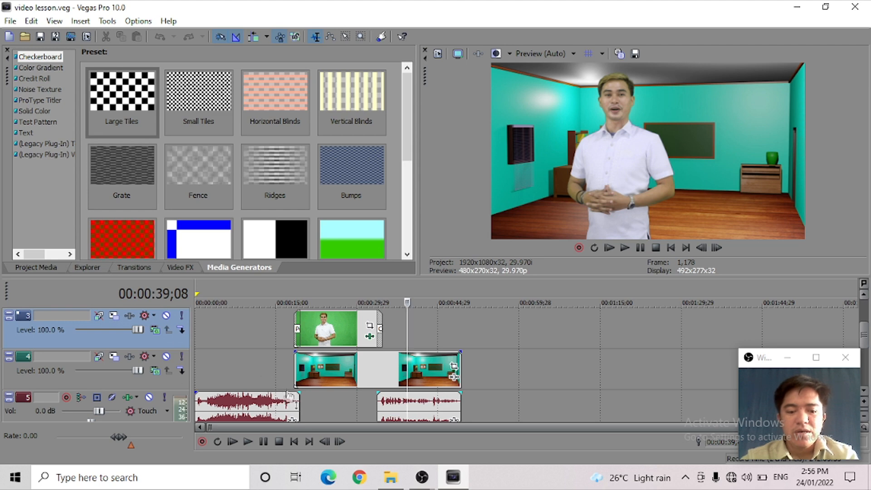
{"action": "left_click_drag", "start_coordinate": [864, 338], "coordinate": [865, 327]}
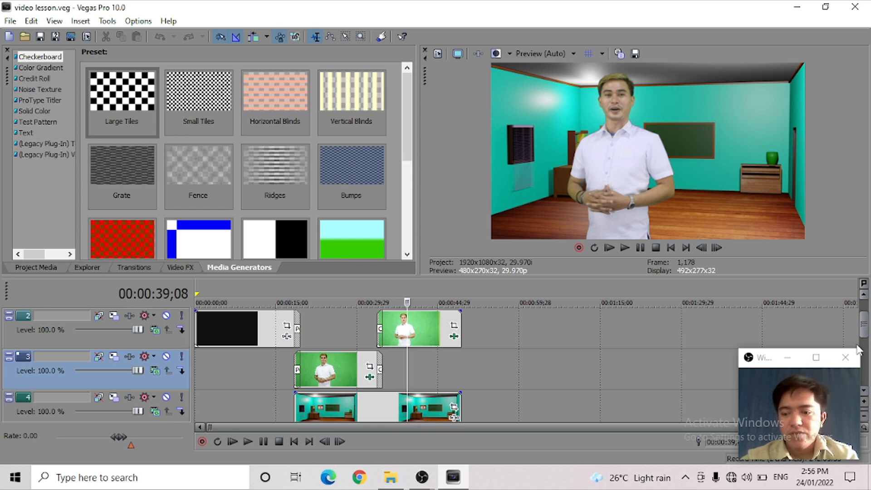
{"action": "left_click_drag", "start_coordinate": [865, 327], "coordinate": [867, 320]}
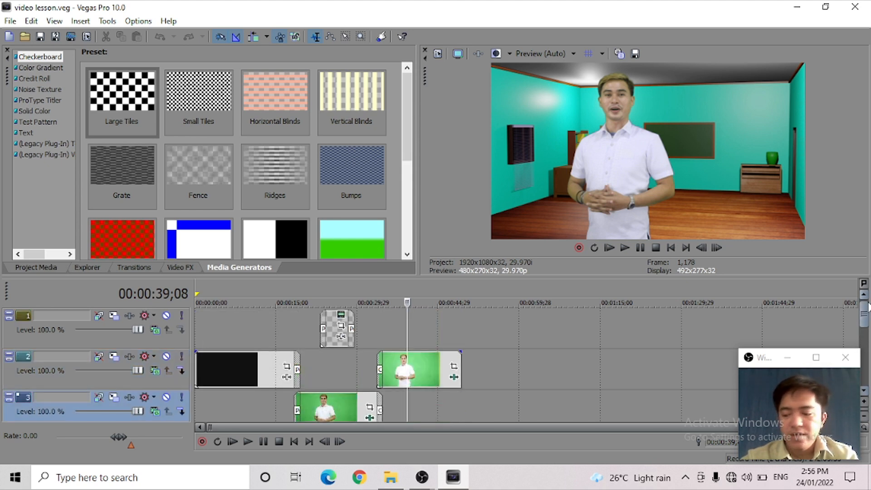
{"action": "scroll", "coordinate": [362, 380], "scroll_direction": "up", "scroll_amount": 1}
{"action": "scroll", "coordinate": [363, 381], "scroll_direction": "down", "scroll_amount": 1}
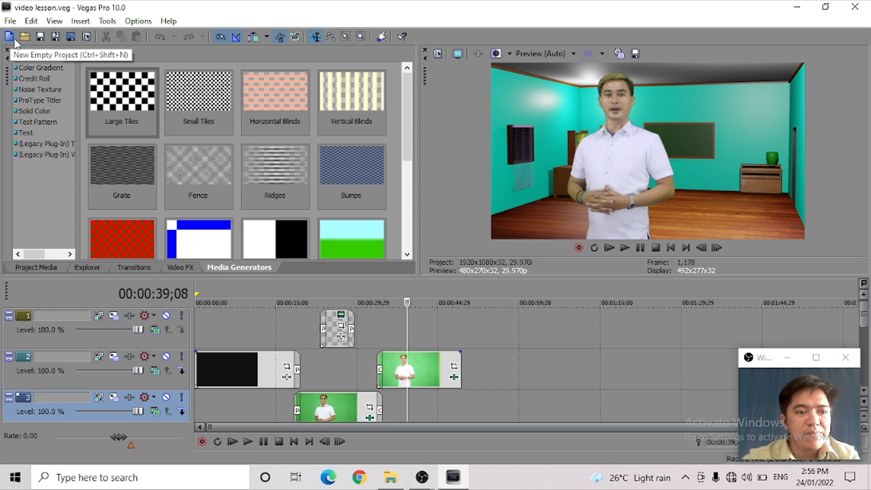
Render the project to the Desktop as "video lesson 1" in Sony AVC format with the Internet 1920x1080-30p template.
{"action": "left_click", "coordinate": [69, 37]}
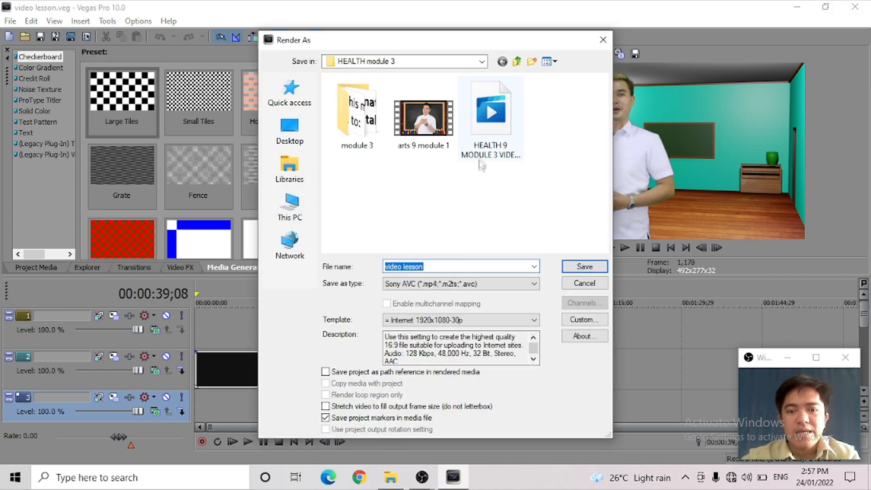
{"action": "left_click", "coordinate": [447, 284]}
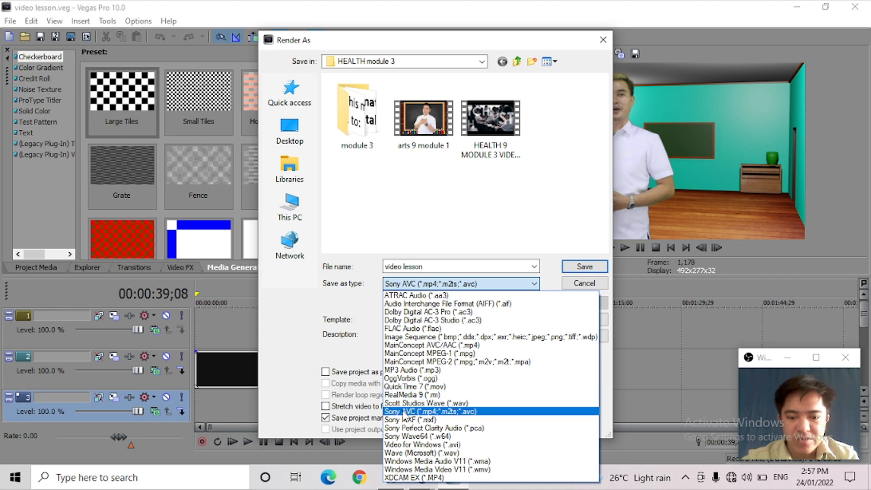
{"action": "left_click", "coordinate": [411, 411]}
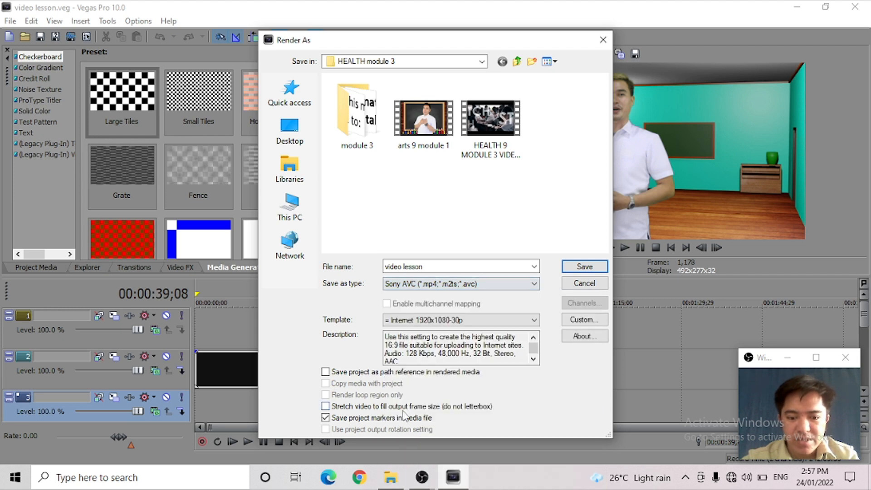
{"action": "left_click", "coordinate": [430, 266]}
{"action": "left_click", "coordinate": [430, 267]}
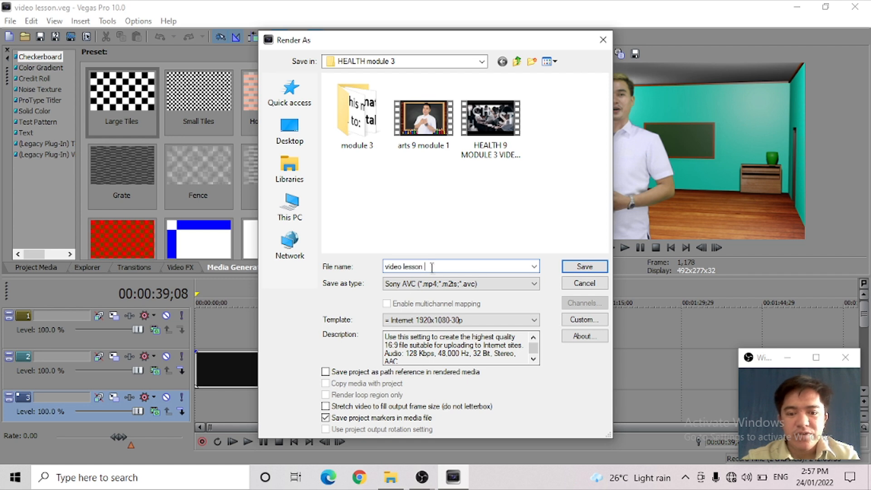
{"action": "type", "text": "1"}
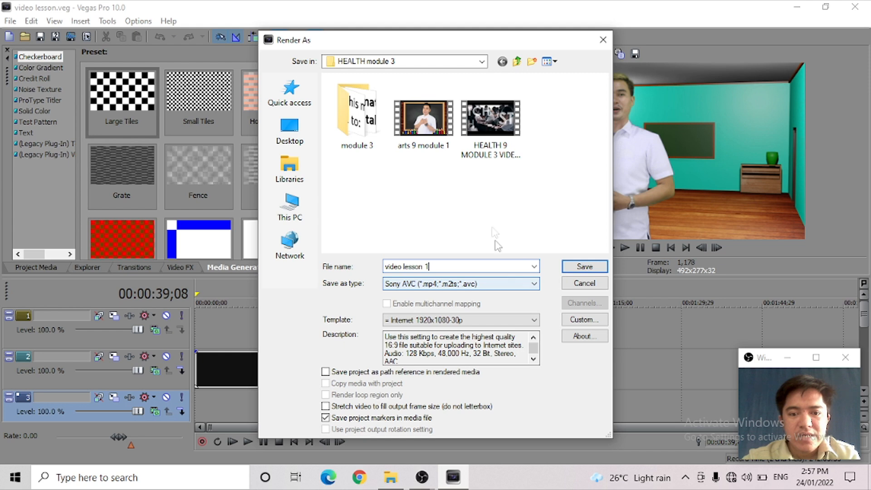
{"action": "left_click", "coordinate": [301, 136]}
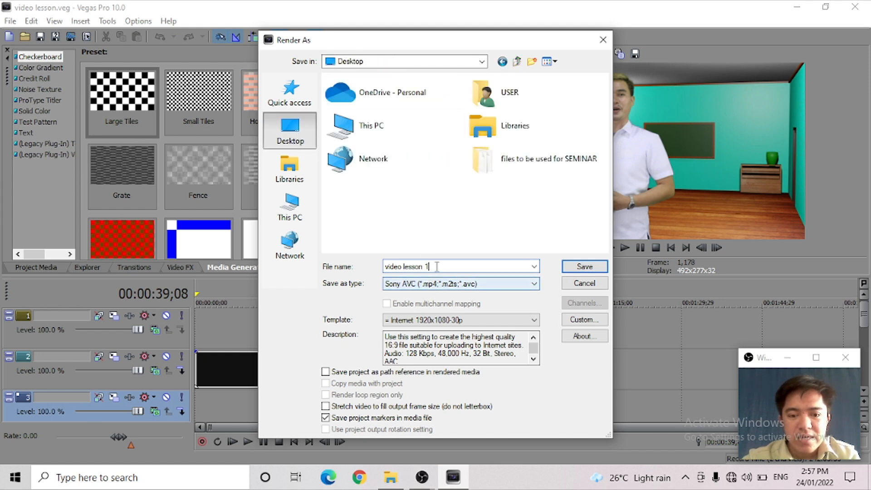
{"action": "left_click", "coordinate": [585, 267]}
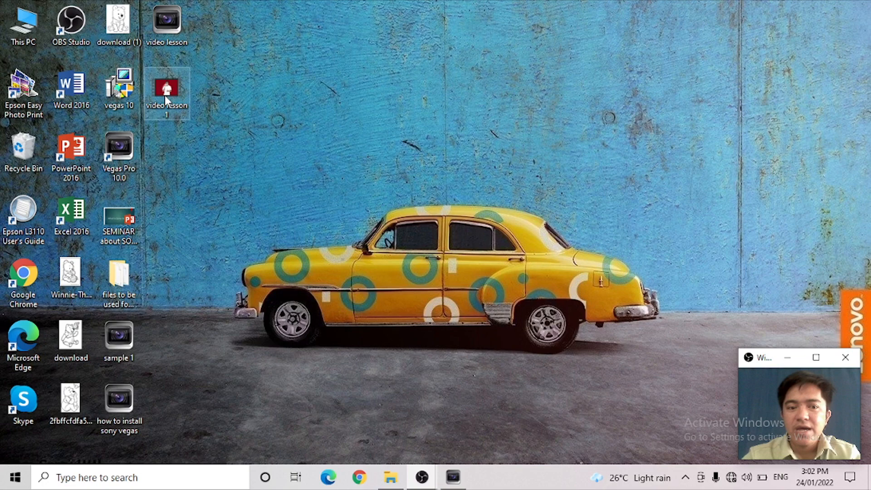
Play the rendered "video lesson 1" from the desktop, skipping ahead through the intro to the green-screen clips, and close the player.
{"action": "double_click", "coordinate": [165, 96]}
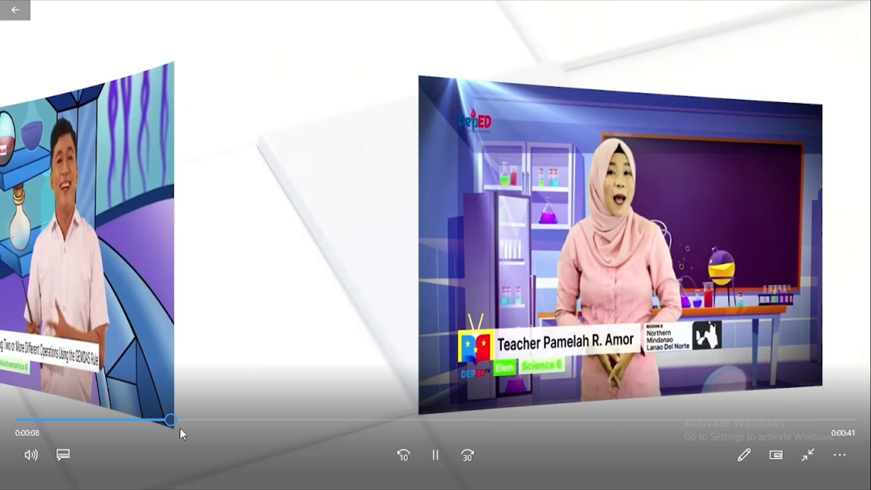
{"action": "left_click", "coordinate": [288, 420]}
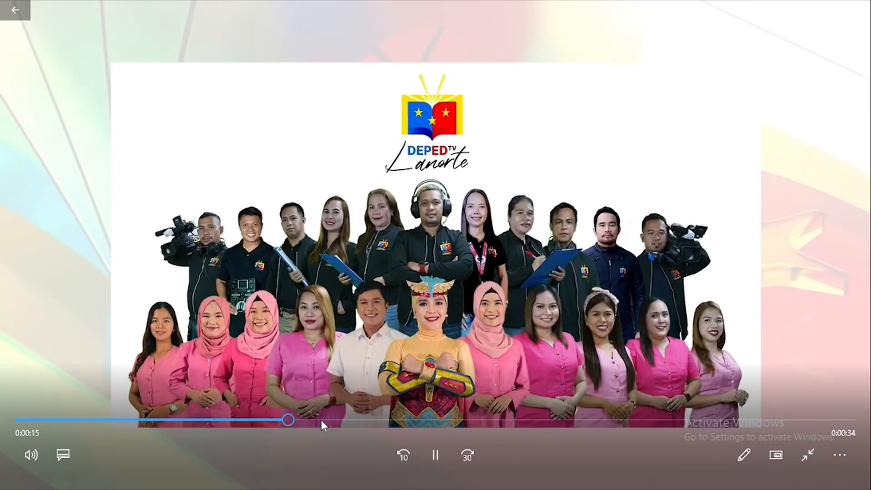
{"action": "left_click", "coordinate": [330, 419]}
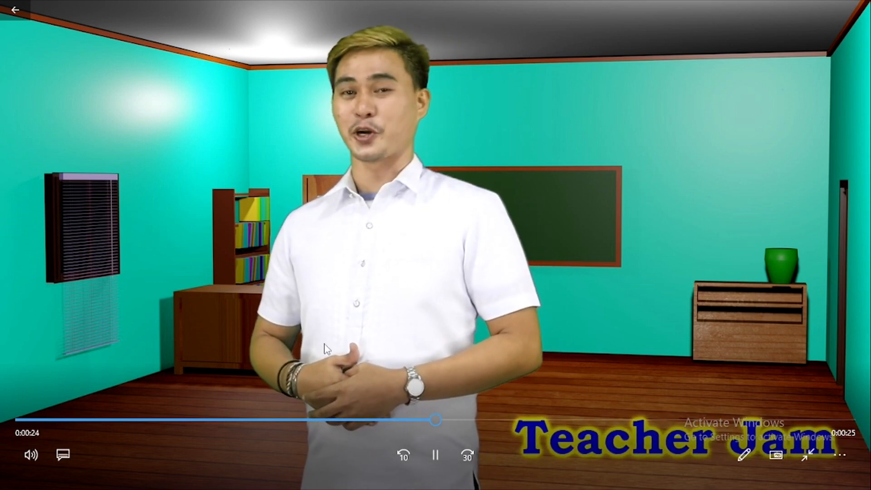
{"action": "key", "text": "Escape"}
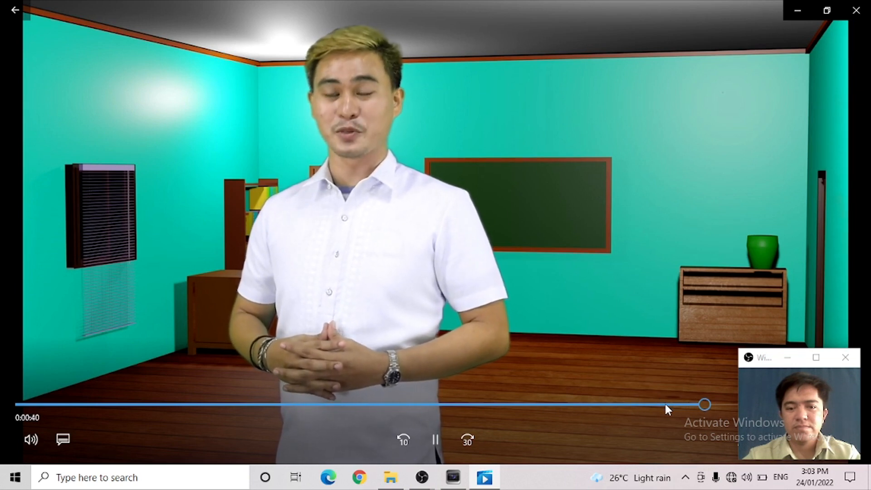
{"action": "double_click", "coordinate": [527, 314]}
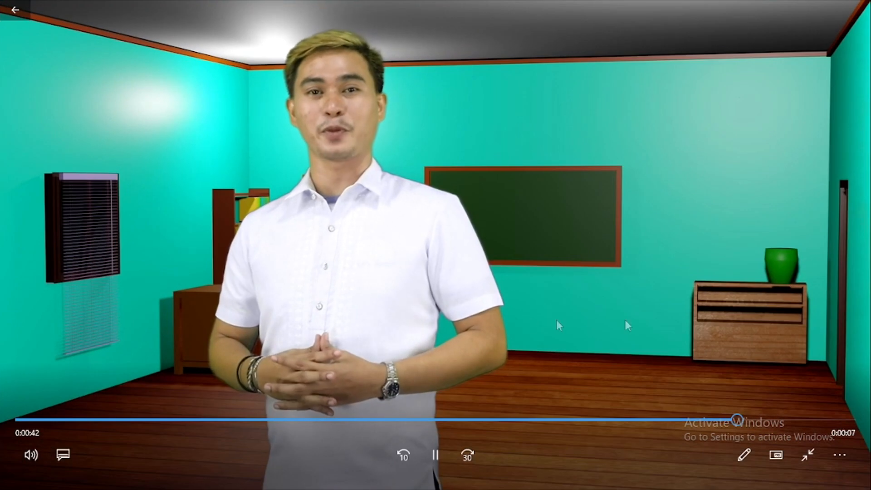
{"action": "double_click", "coordinate": [785, 103]}
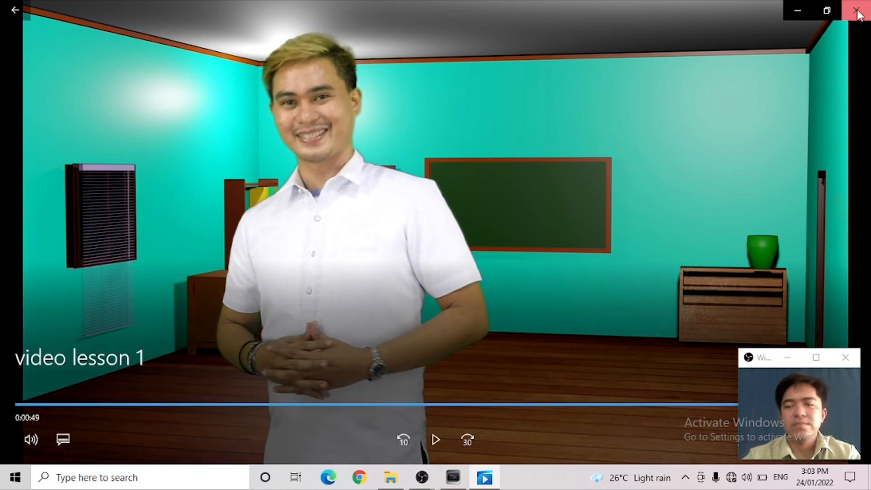
{"action": "left_click", "coordinate": [856, 10]}
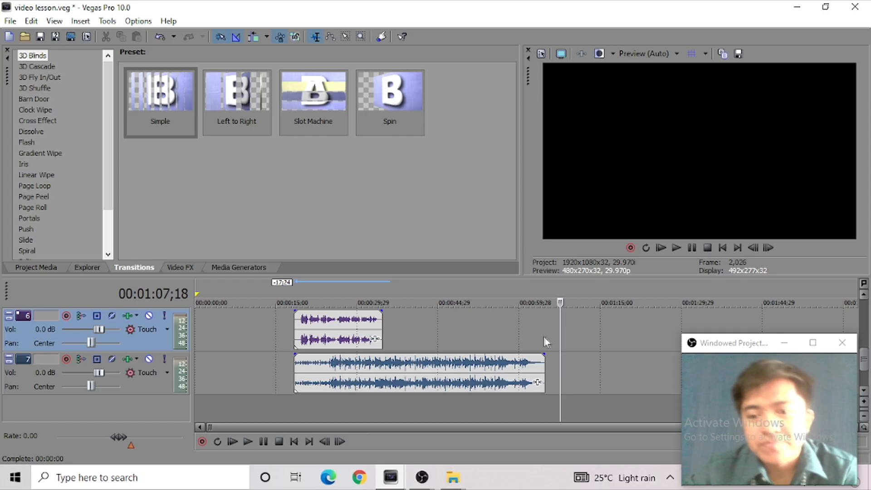
Place the playhead at the end of the soundtrack event on track 7, at 00:01:04;24.
{"action": "left_click", "coordinate": [545, 336]}
{"action": "left_click", "coordinate": [535, 336]}
{"action": "left_click", "coordinate": [541, 336]}
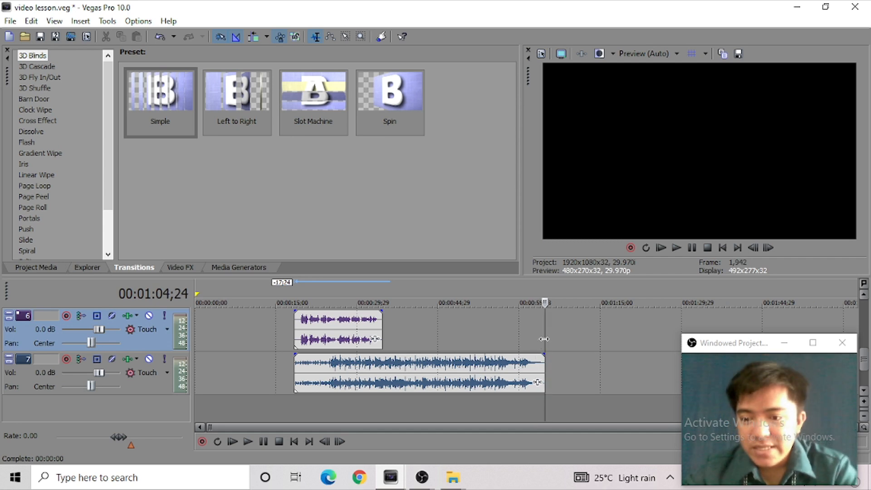